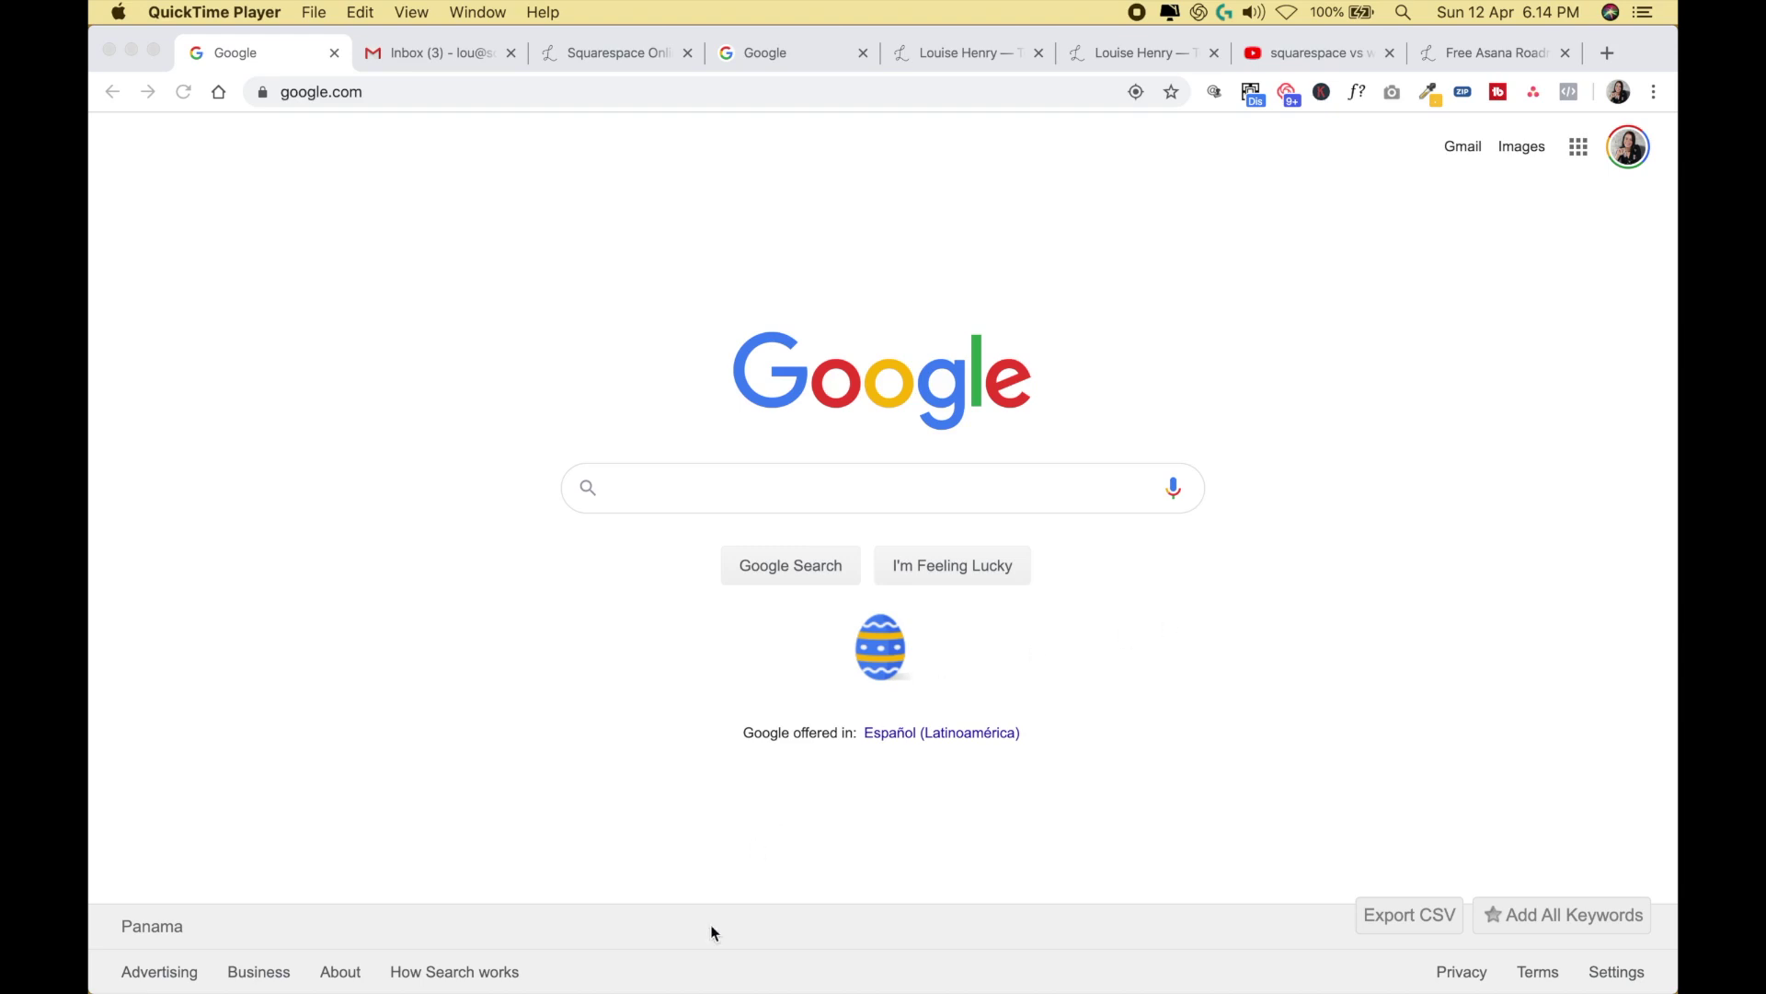
- Bring Chrome to the Gmail inbox tab, showing the new draft's email signature
mouse_move(515, 980)
click(421, 55)
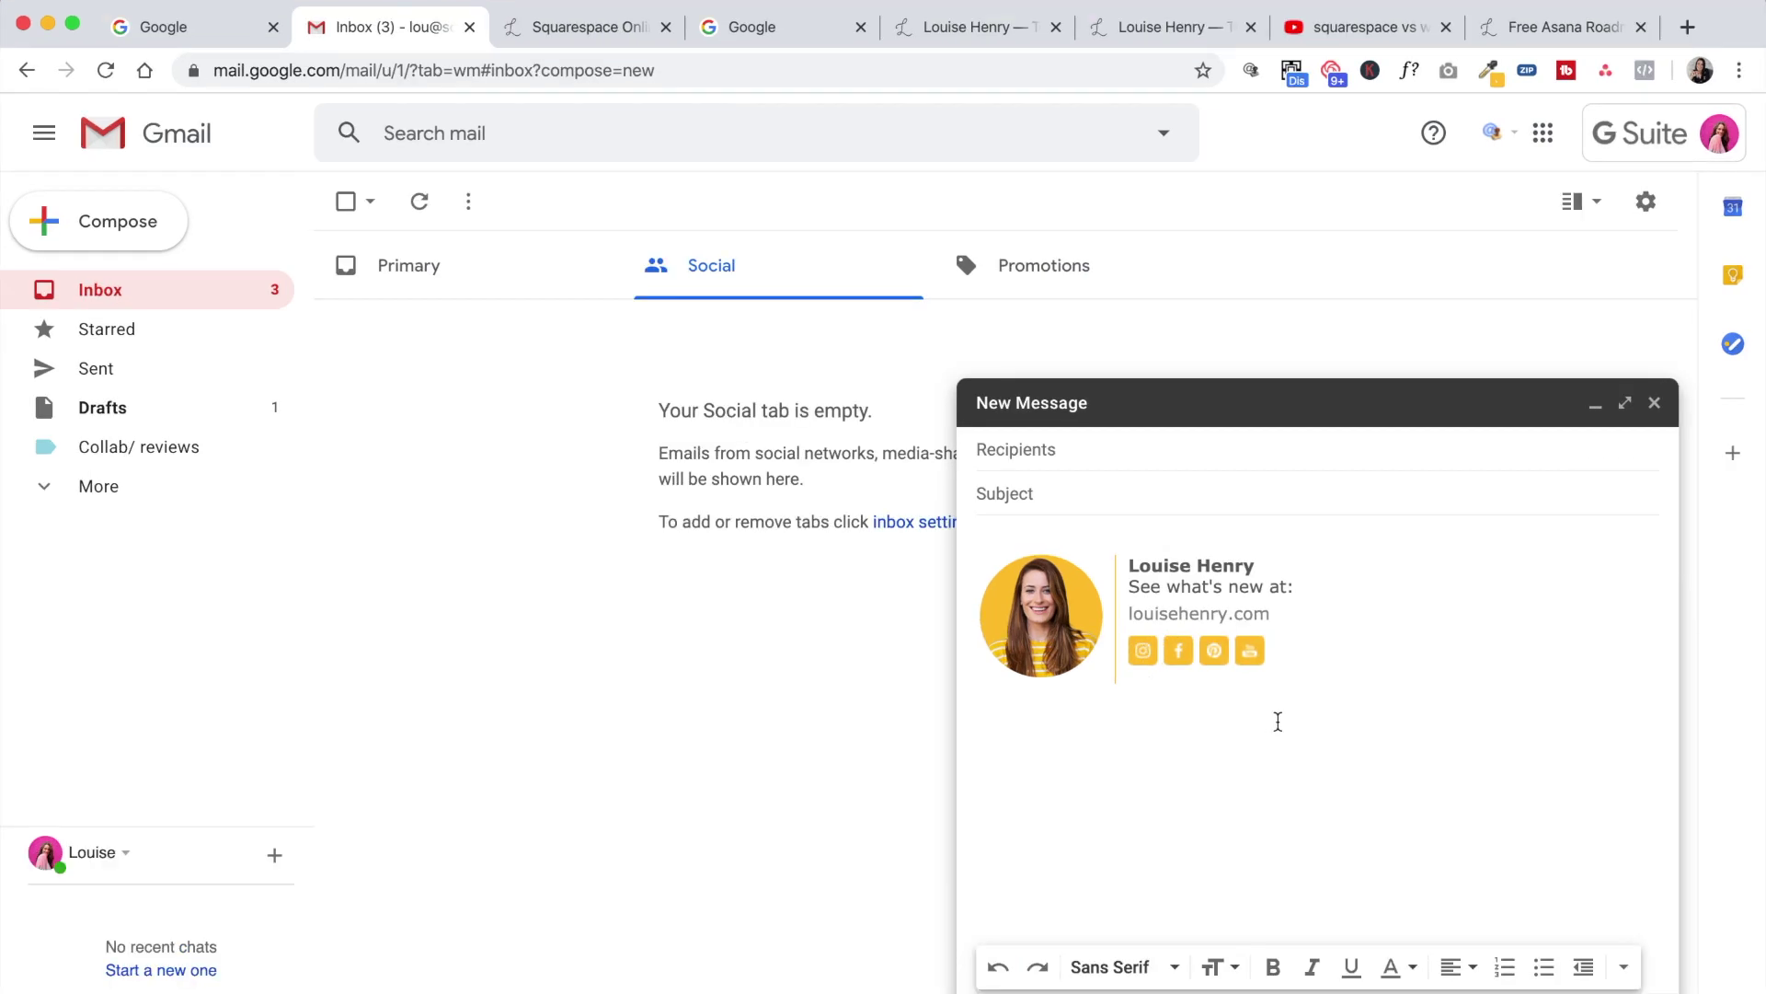
click(1292, 72)
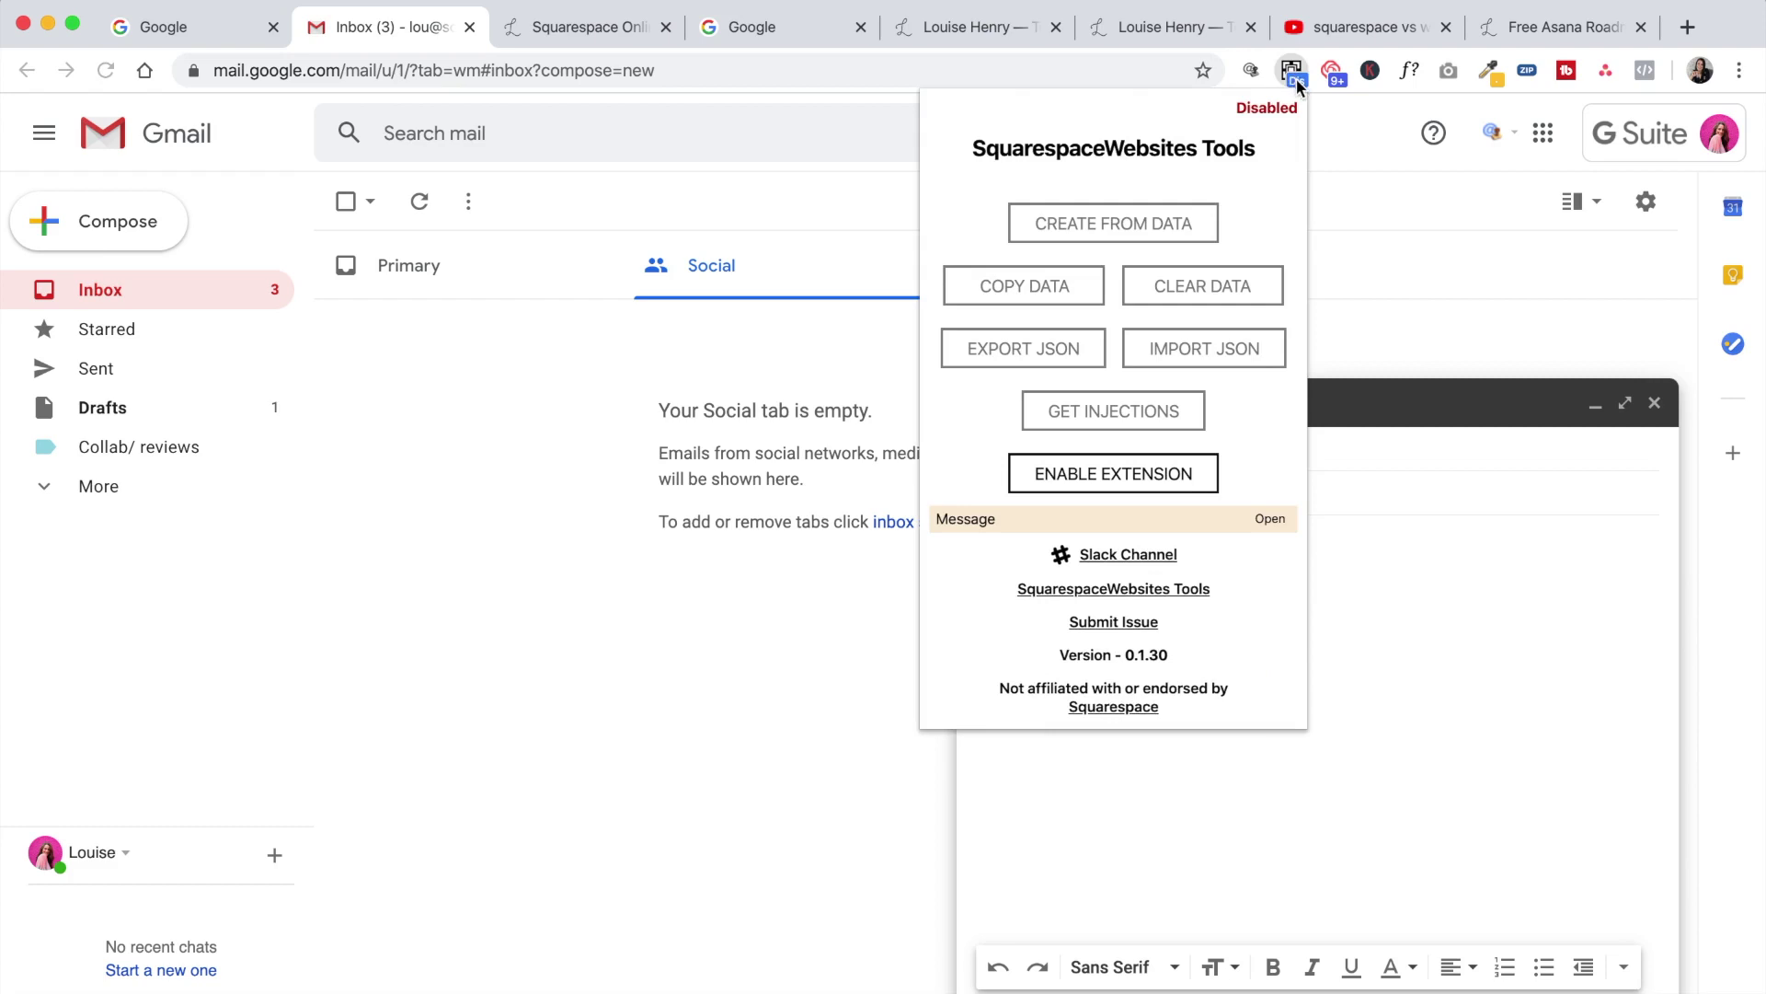
click(1296, 79)
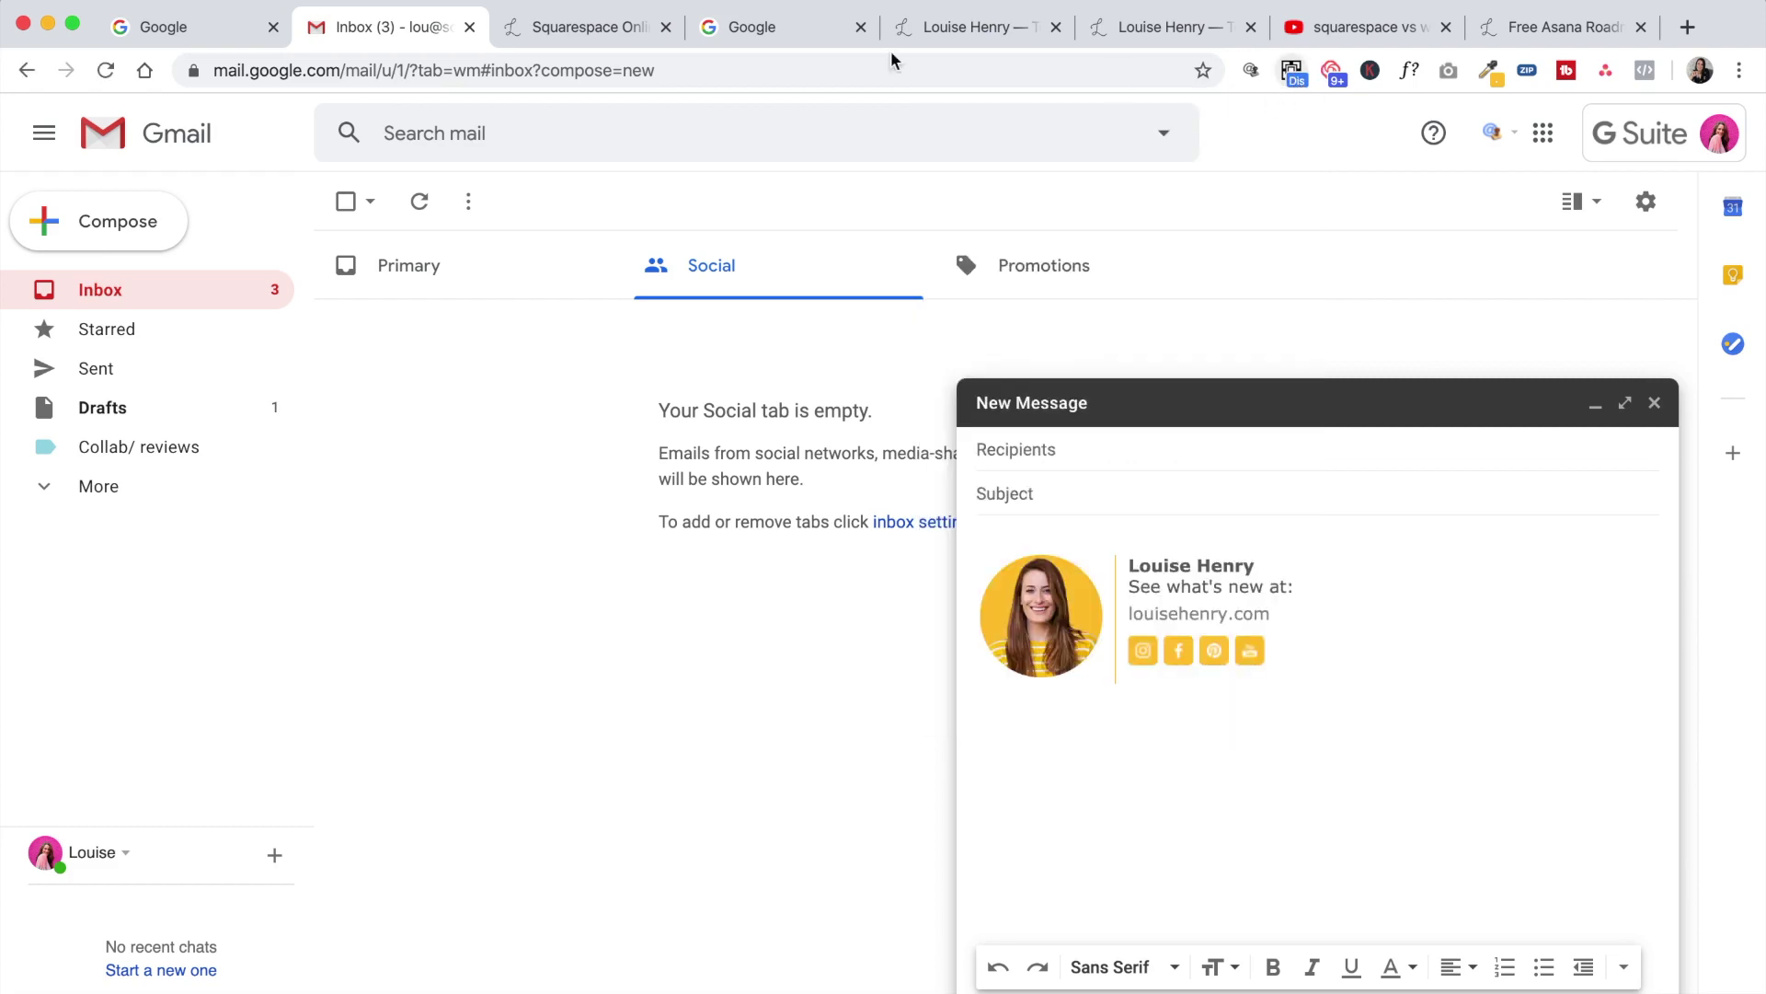
- In the Squarespace editor, browse the course page preview and open JOIN WEBSITE THAT WOWS settings
click(546, 33)
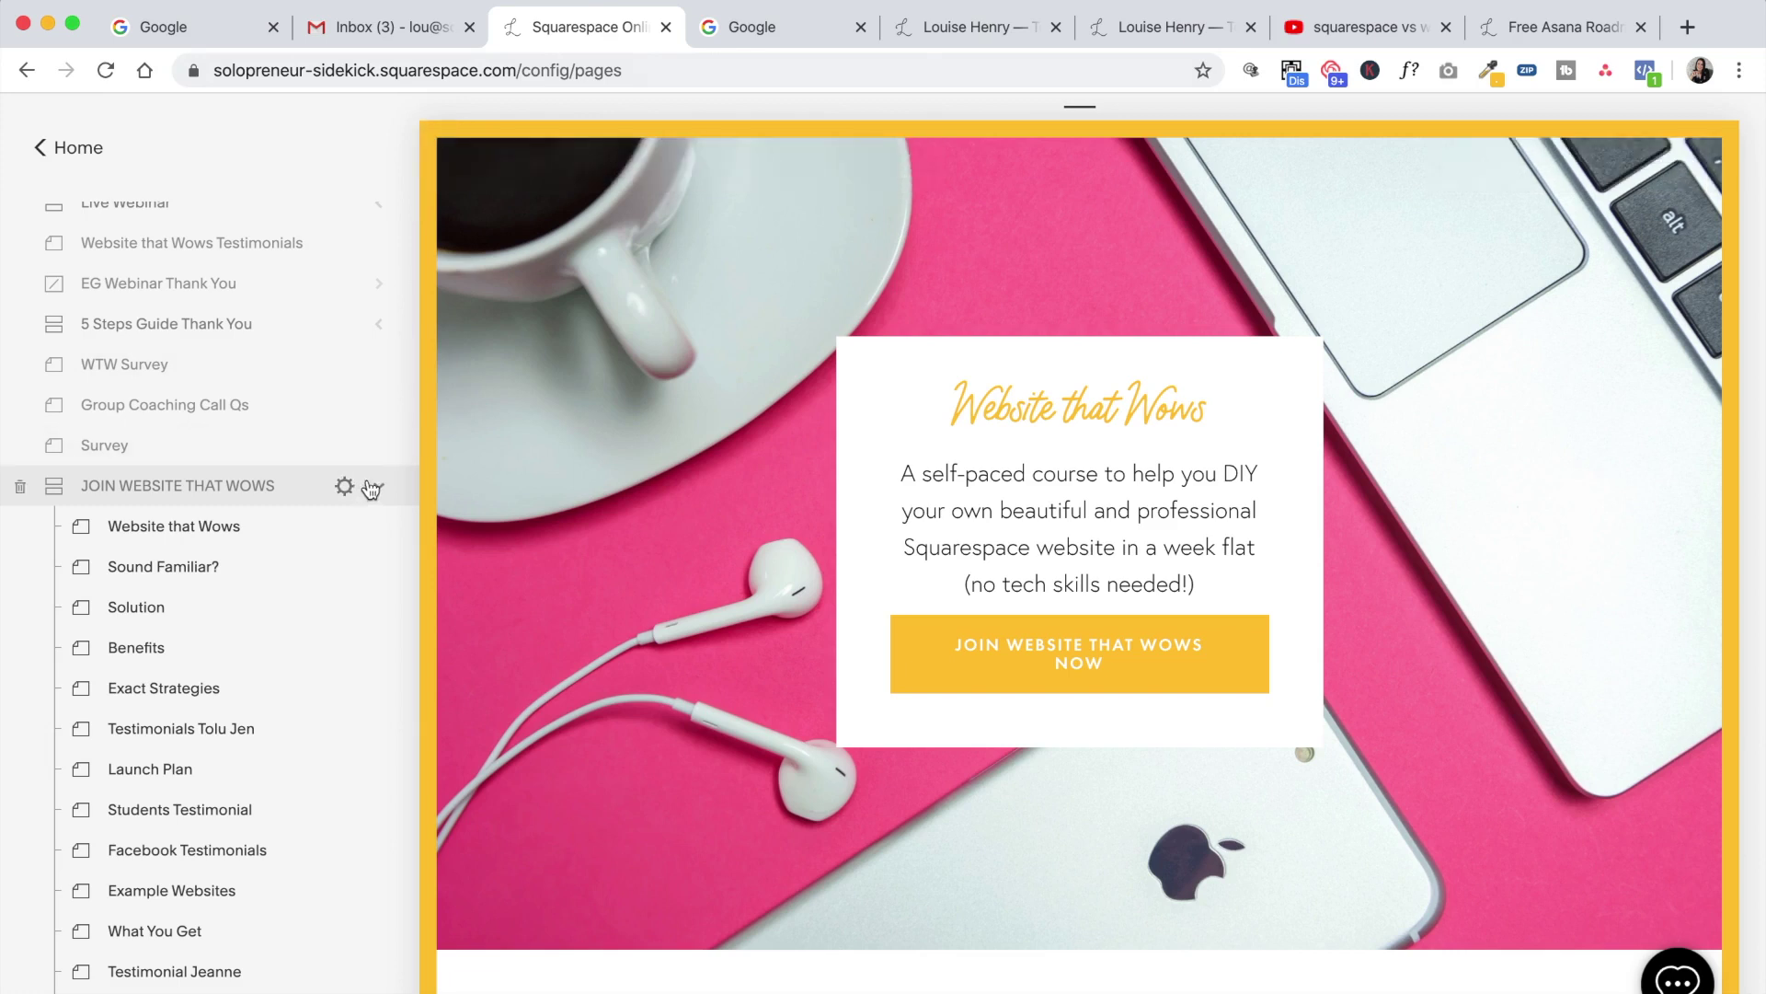
scroll(1643, 265, down, 15)
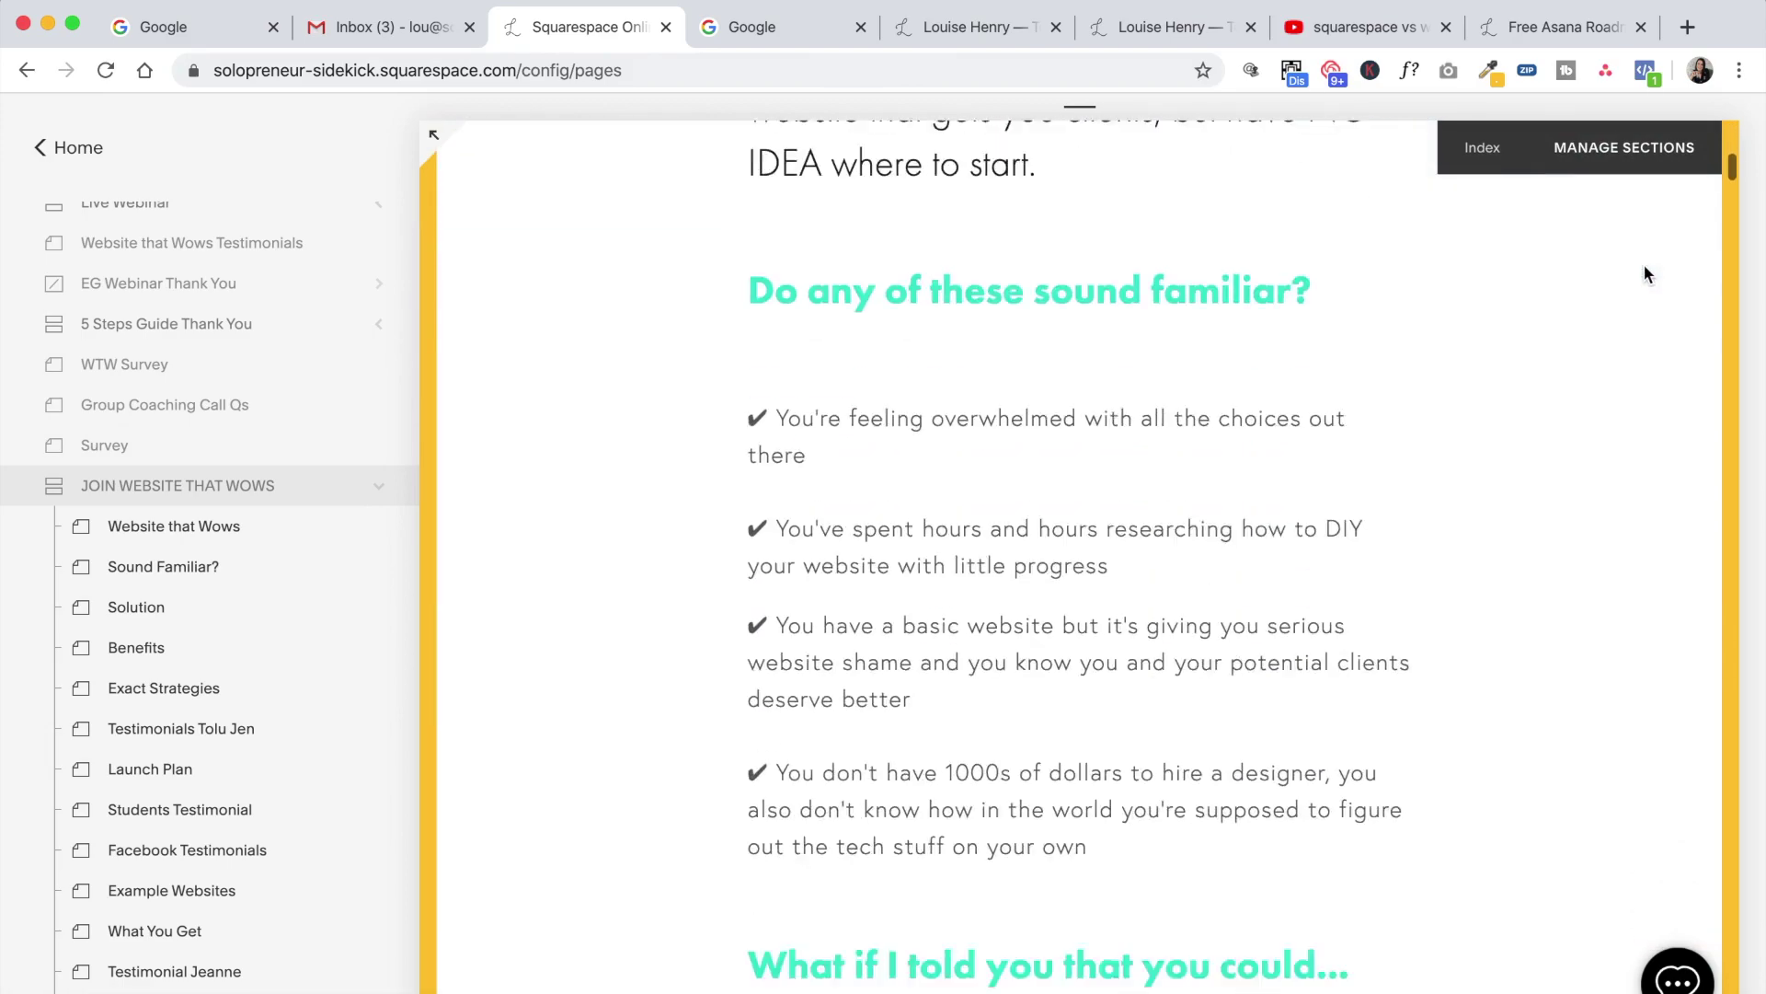
scroll(1645, 273, down, 20)
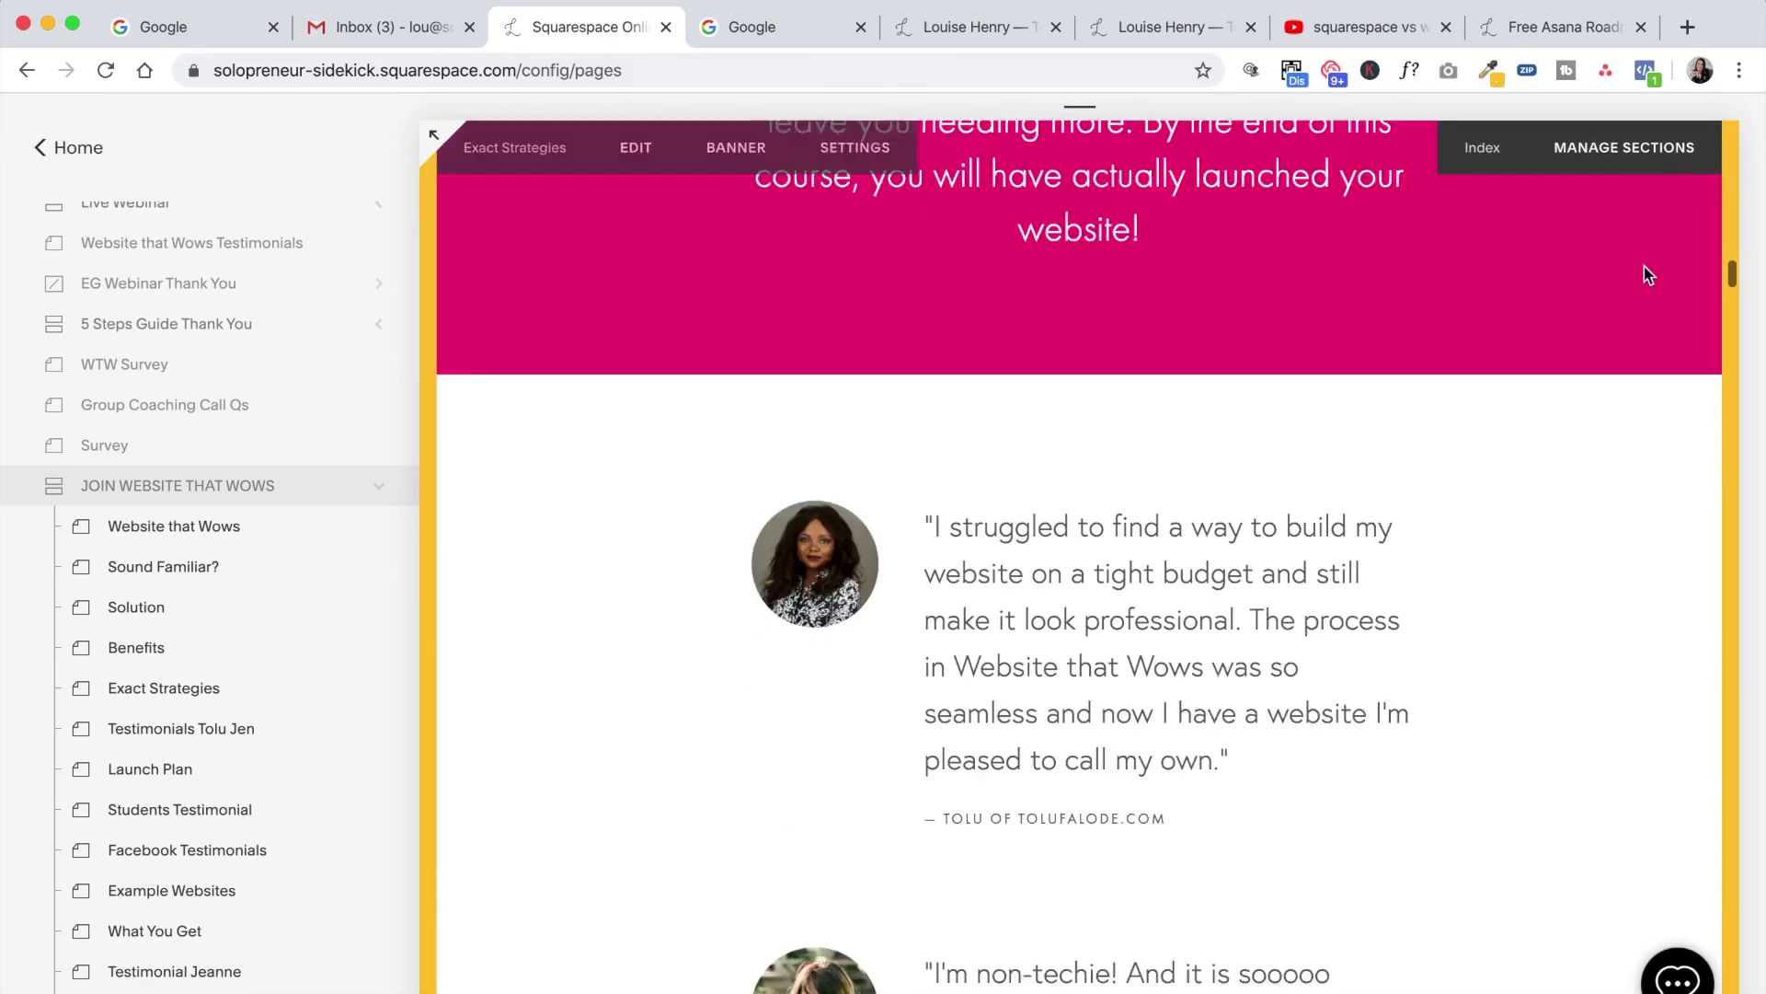
scroll(1645, 280, down, 15)
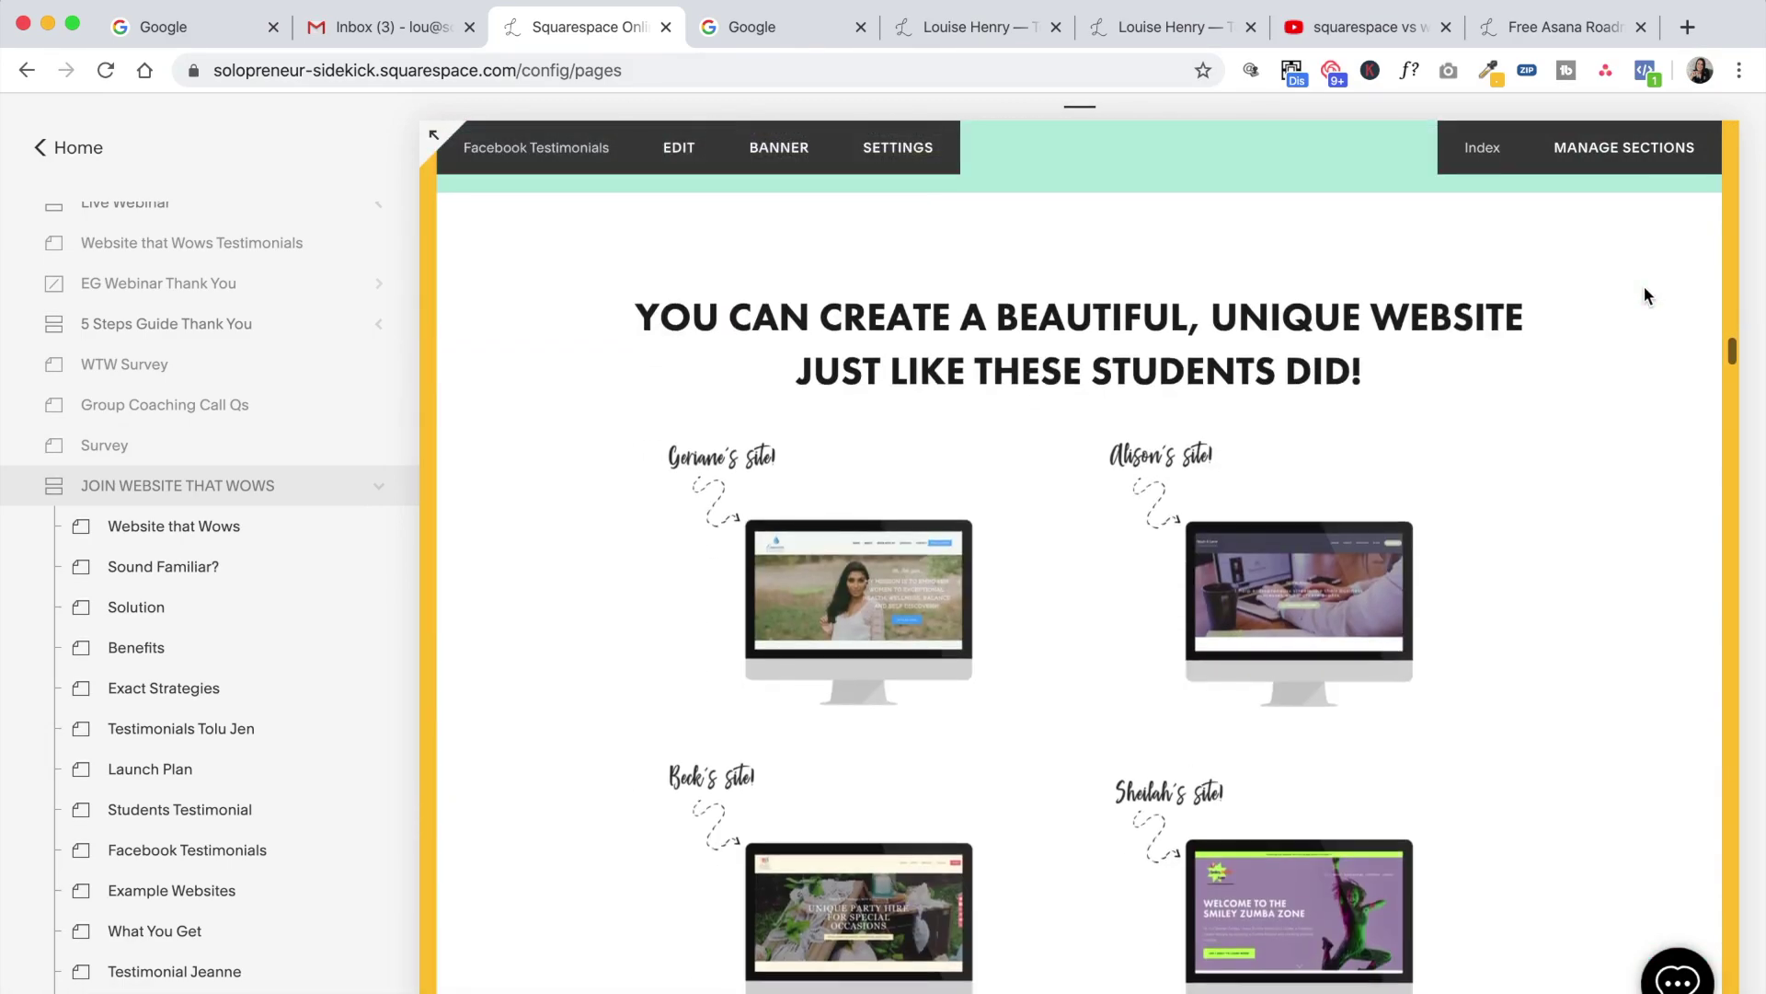
scroll(345, 504, down, 5)
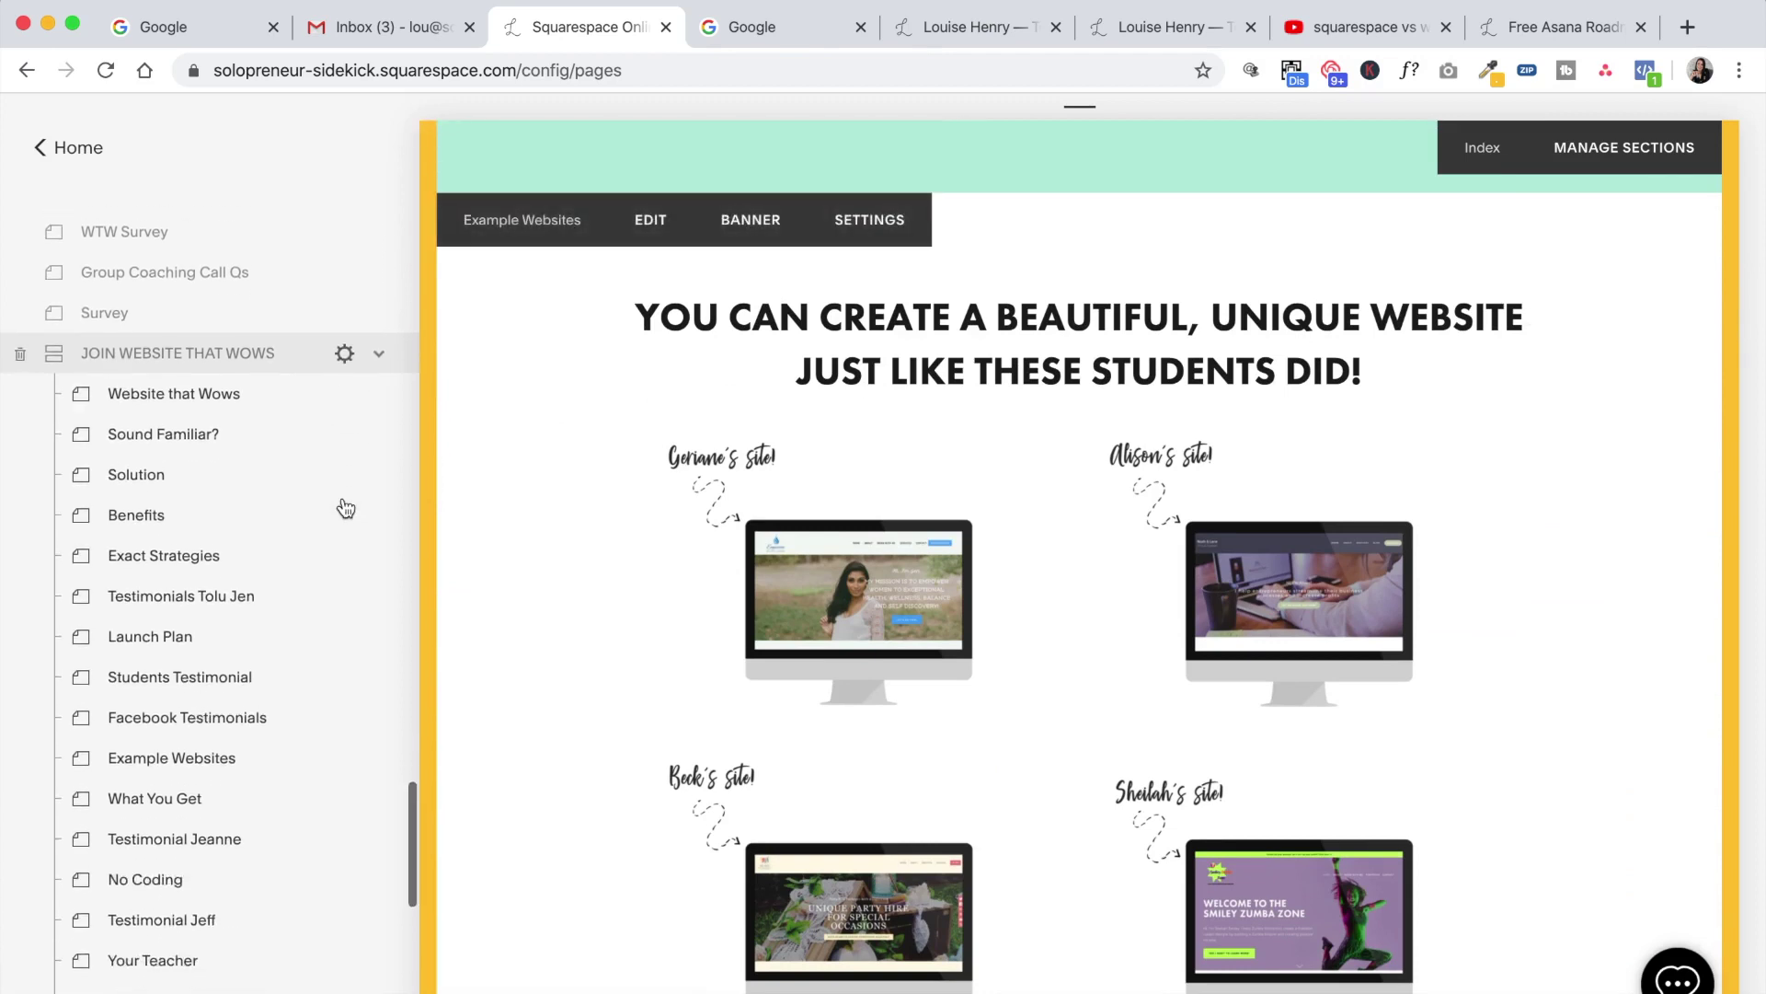
scroll(345, 508, up, 3)
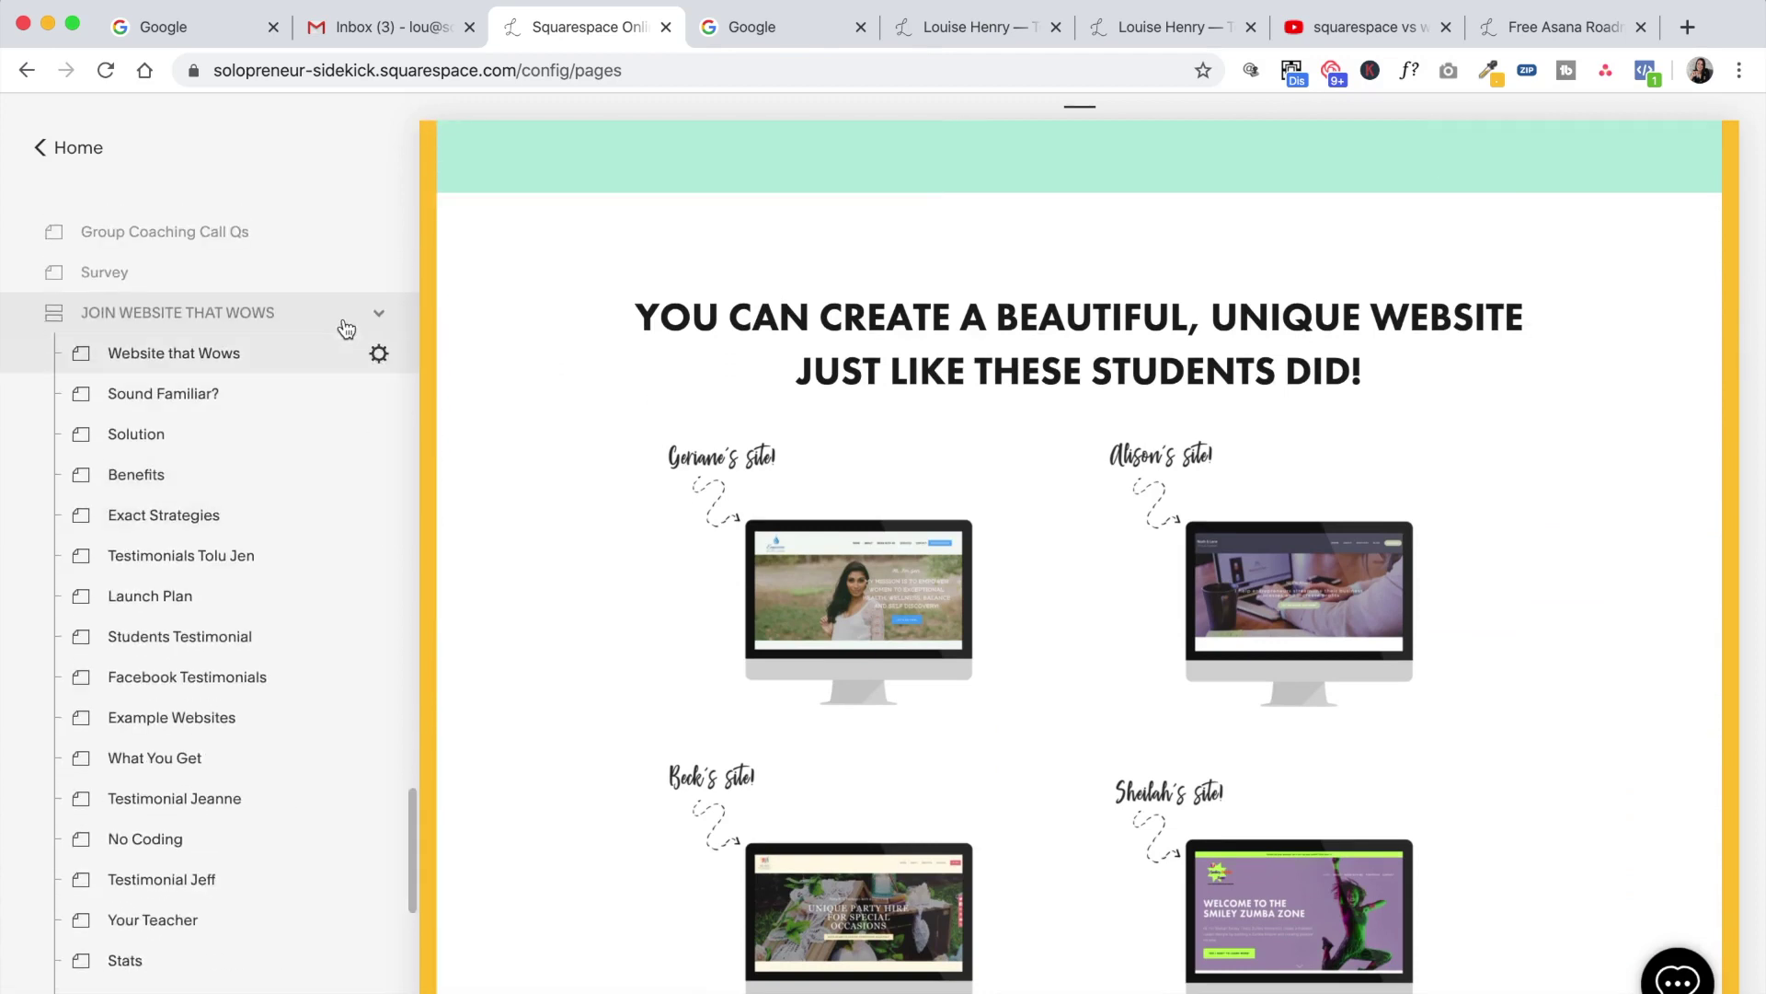
click(345, 316)
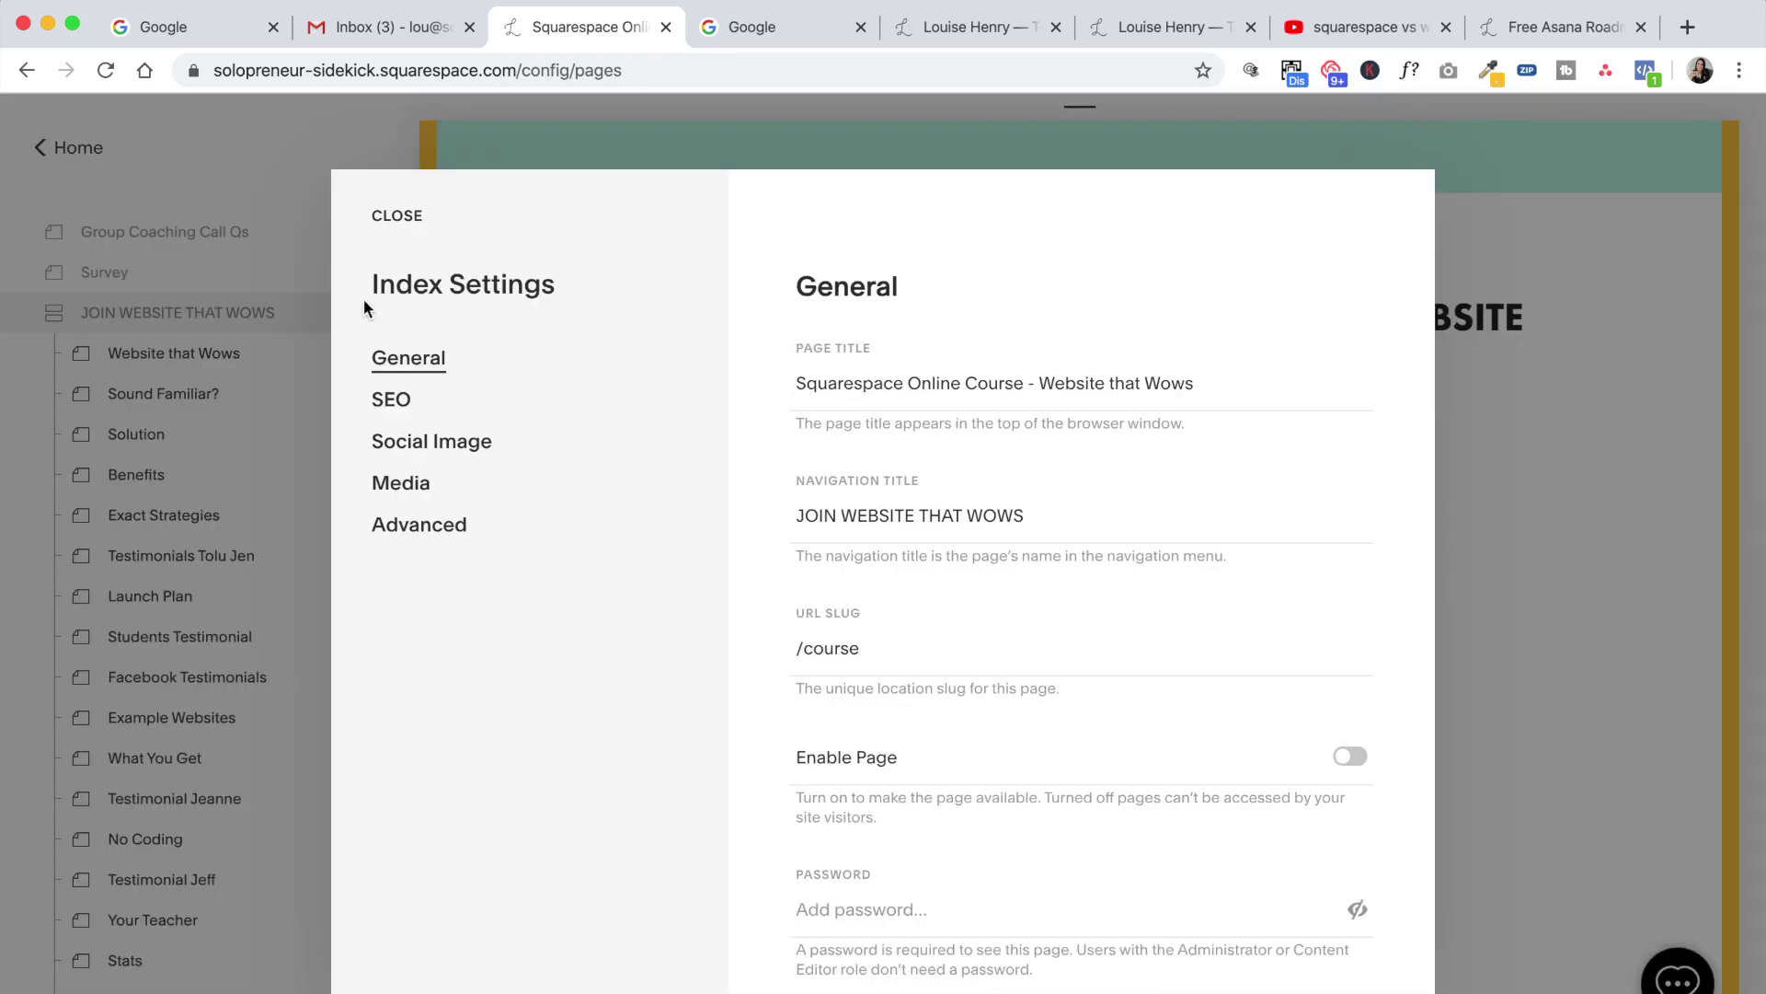
- Review the course index page settings and close them
scroll(1109, 540, down, 5)
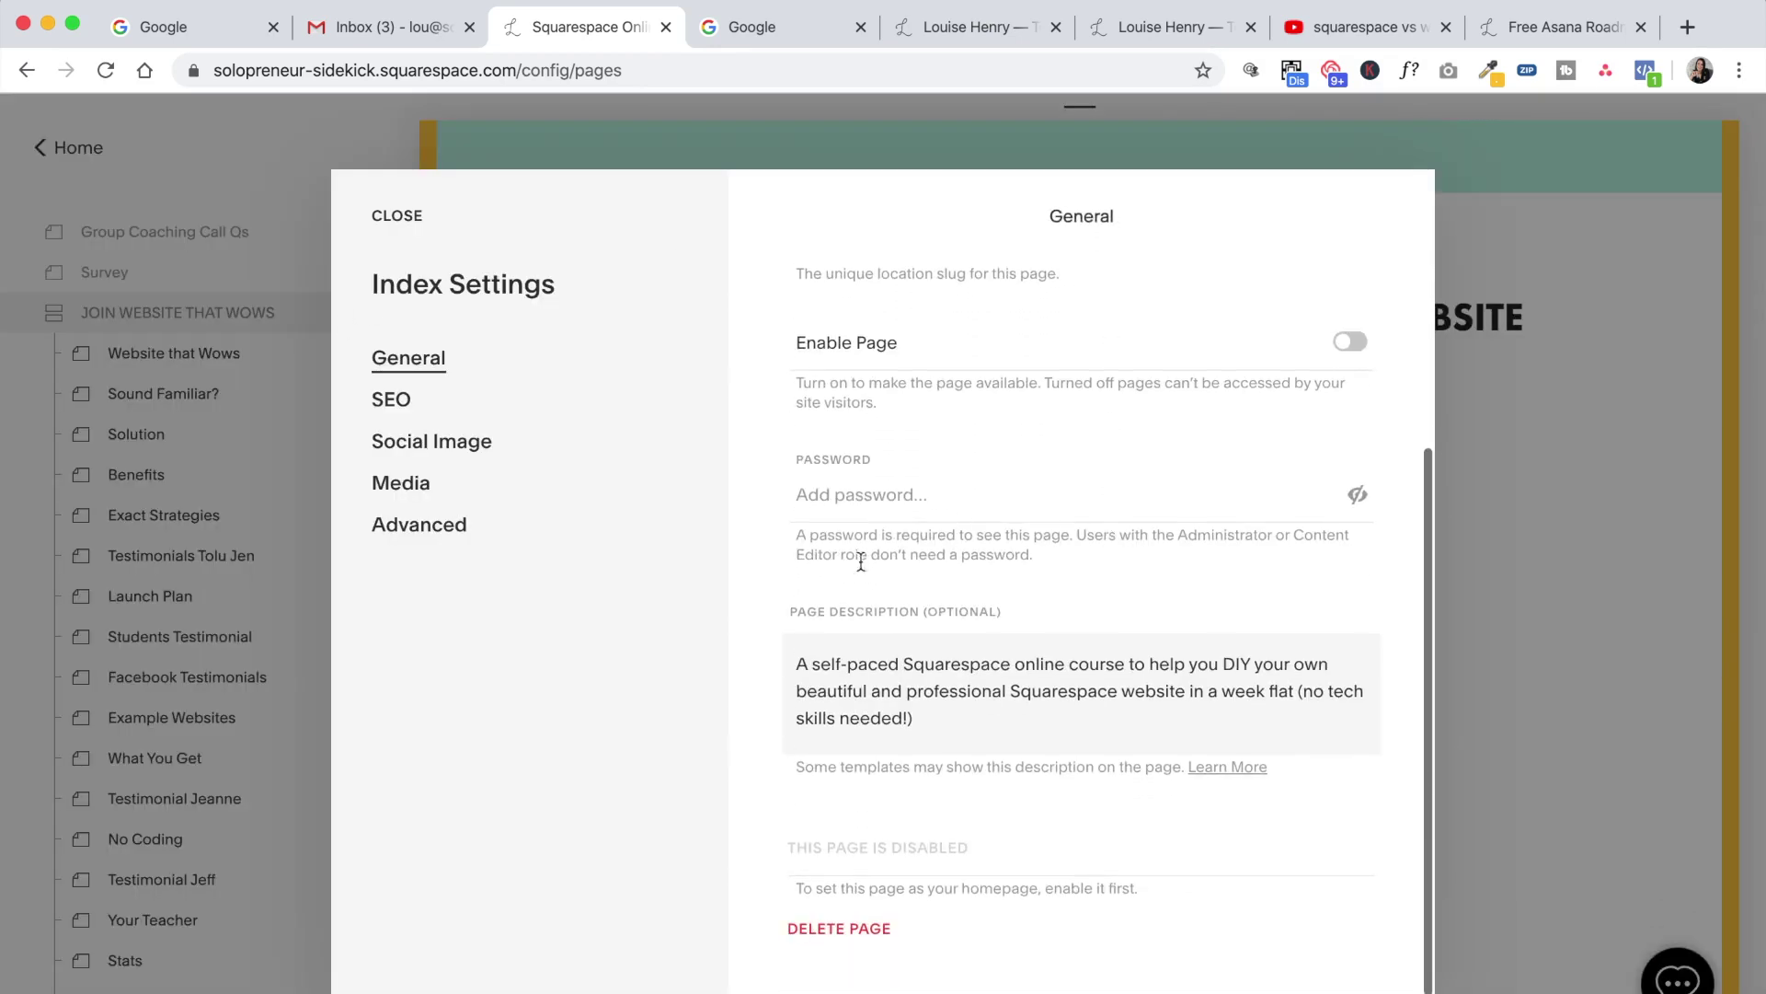
scroll(1060, 895, up, 5)
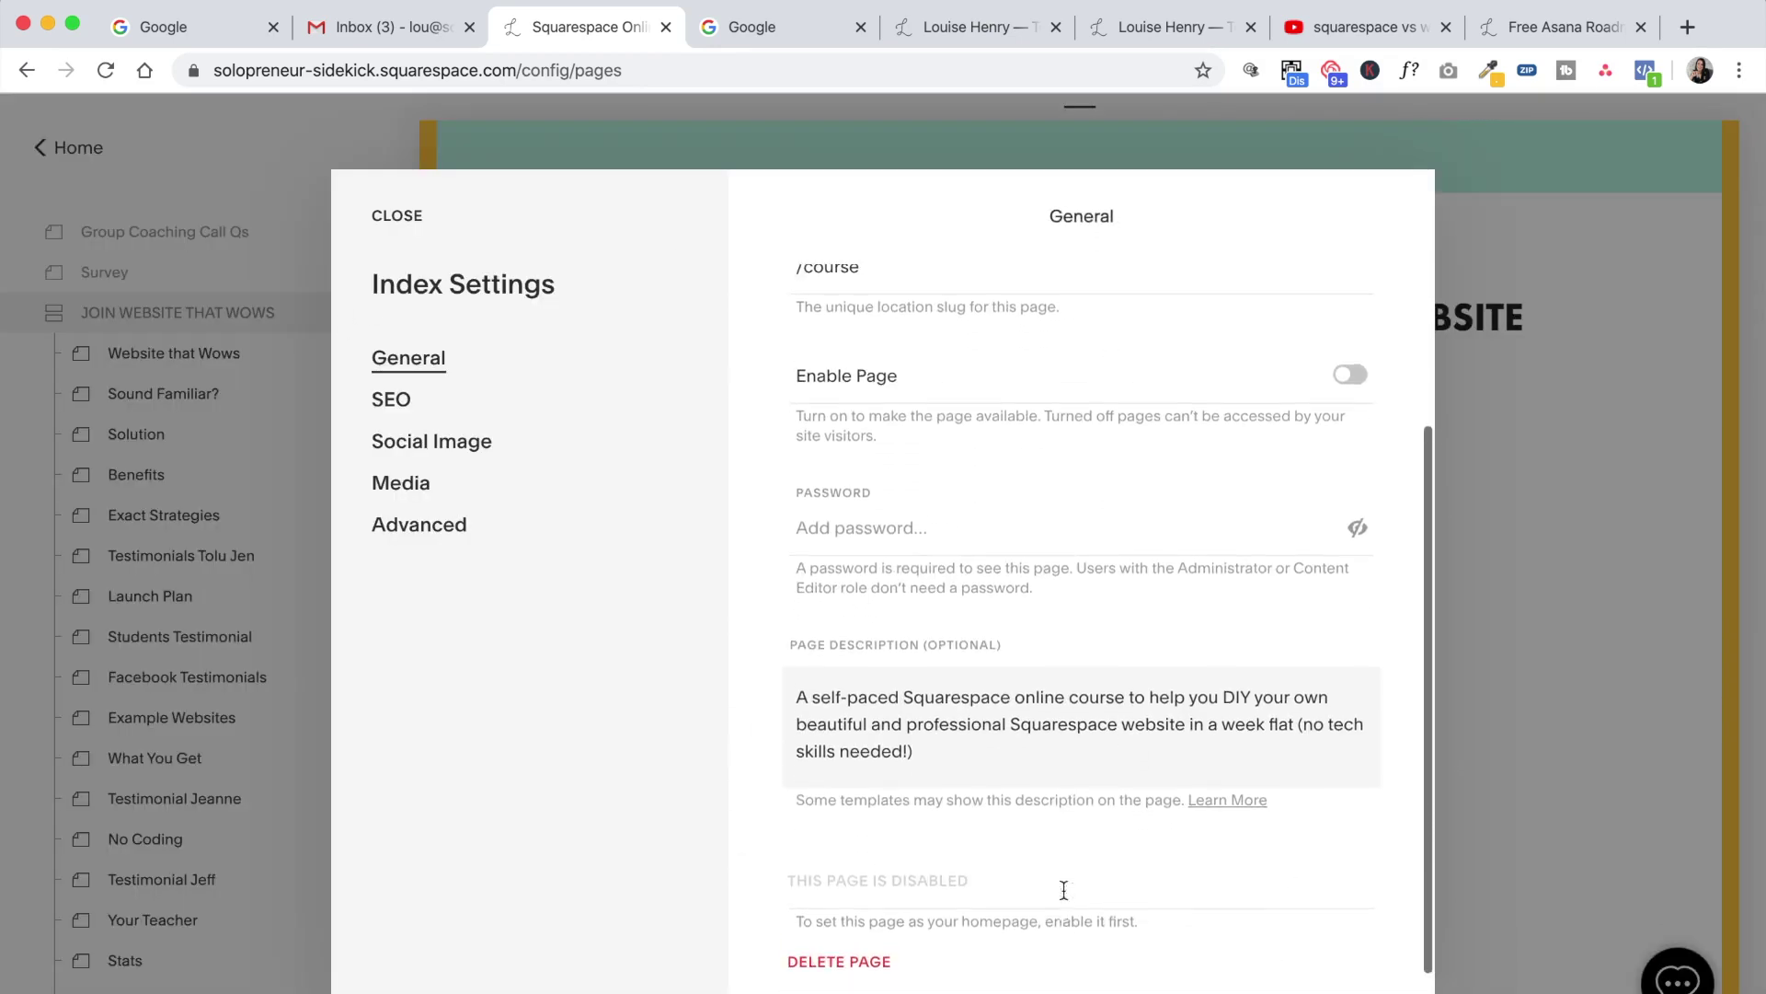
scroll(1064, 889, up, 1)
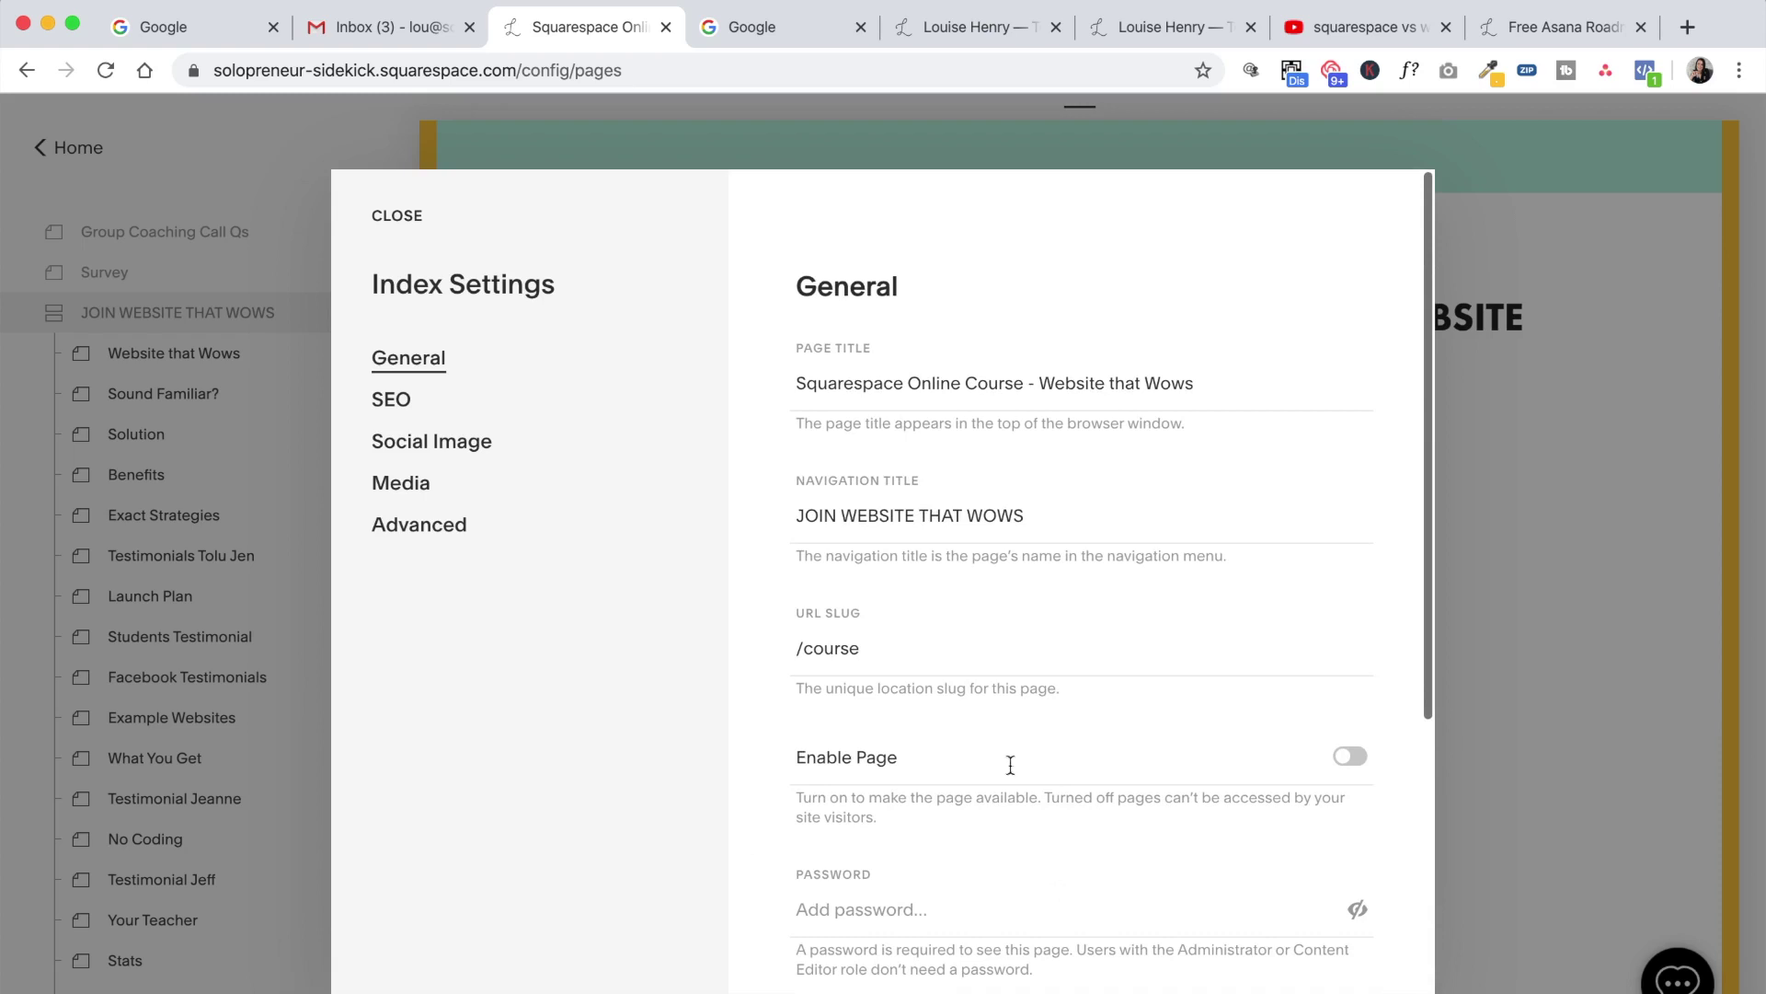
click(409, 218)
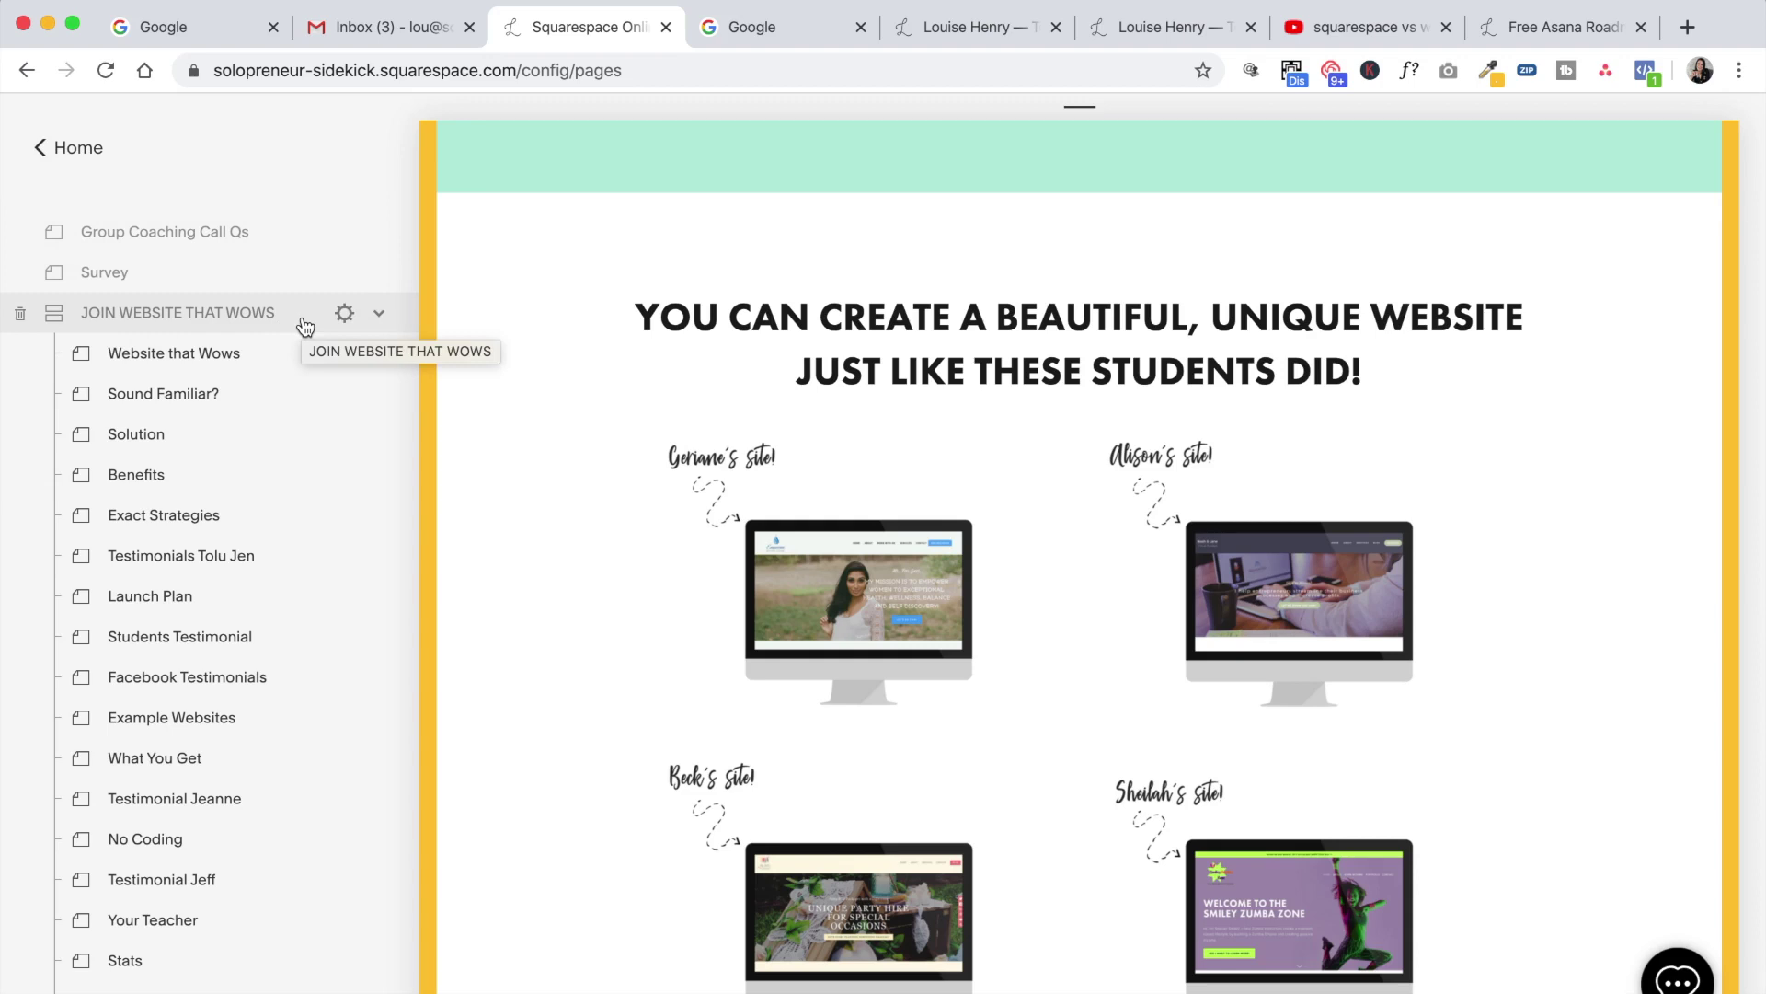
- Enable the Squarespace Websites Tools extension, then bring up Loom's recording options
click(1294, 72)
click(1089, 474)
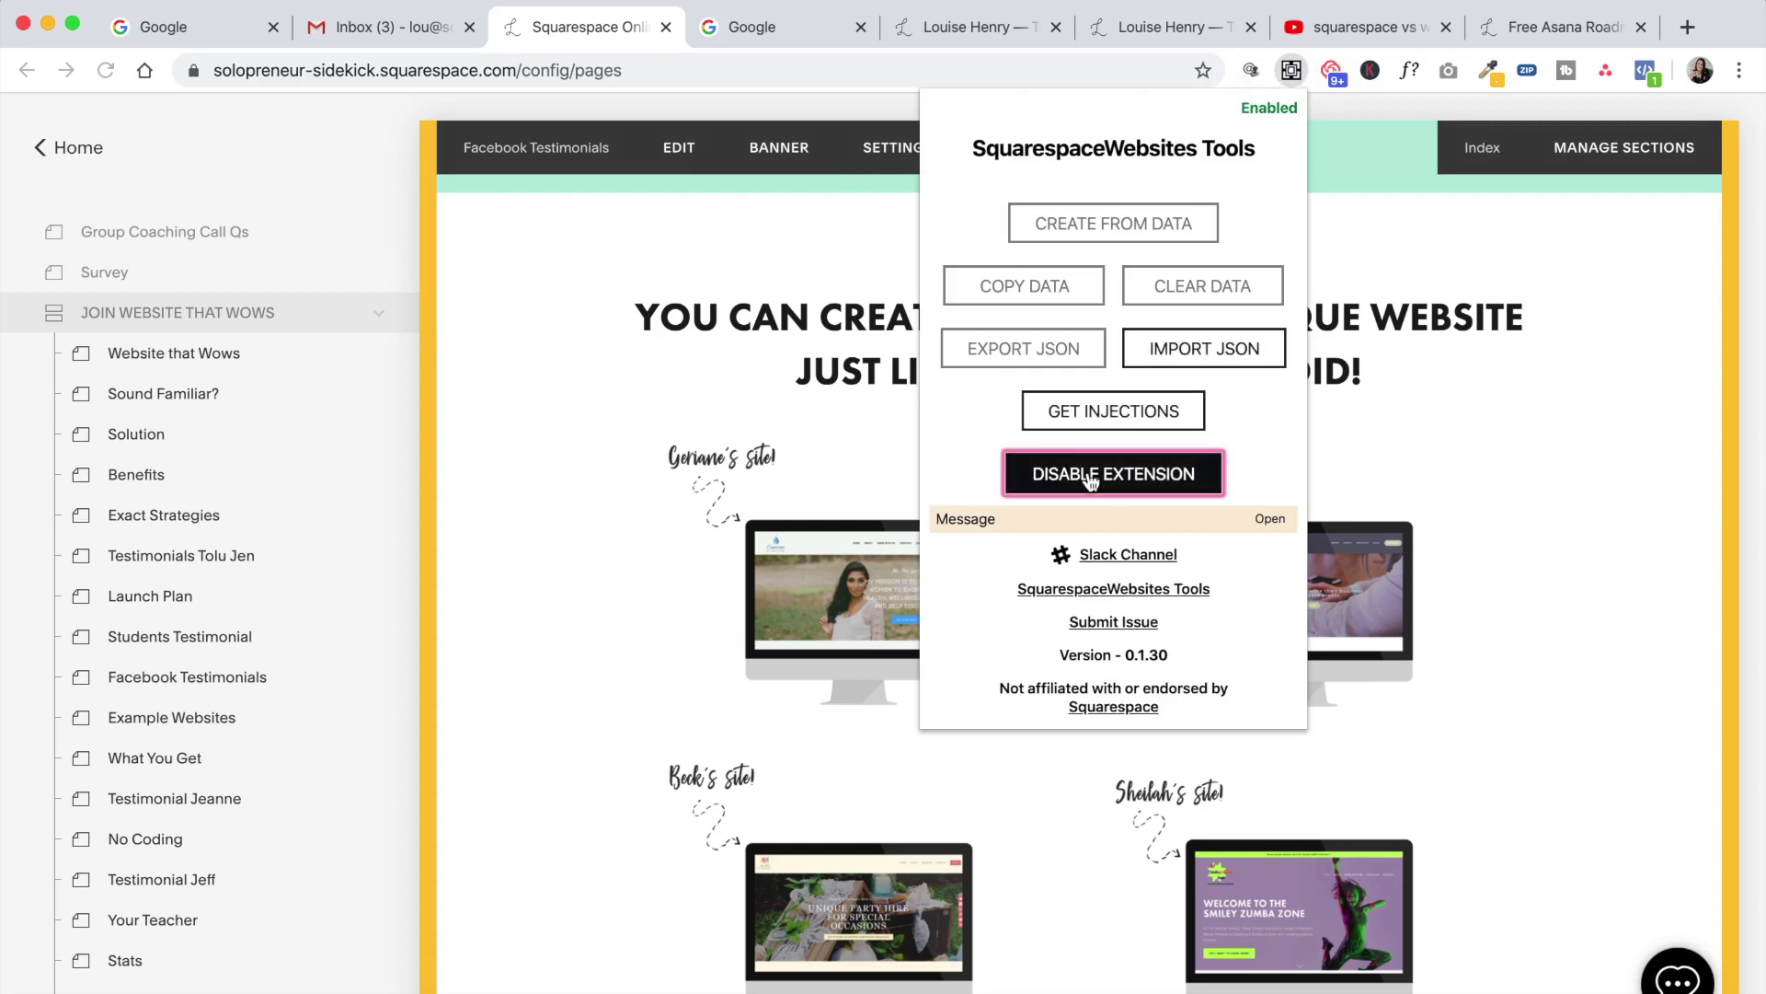
click(584, 403)
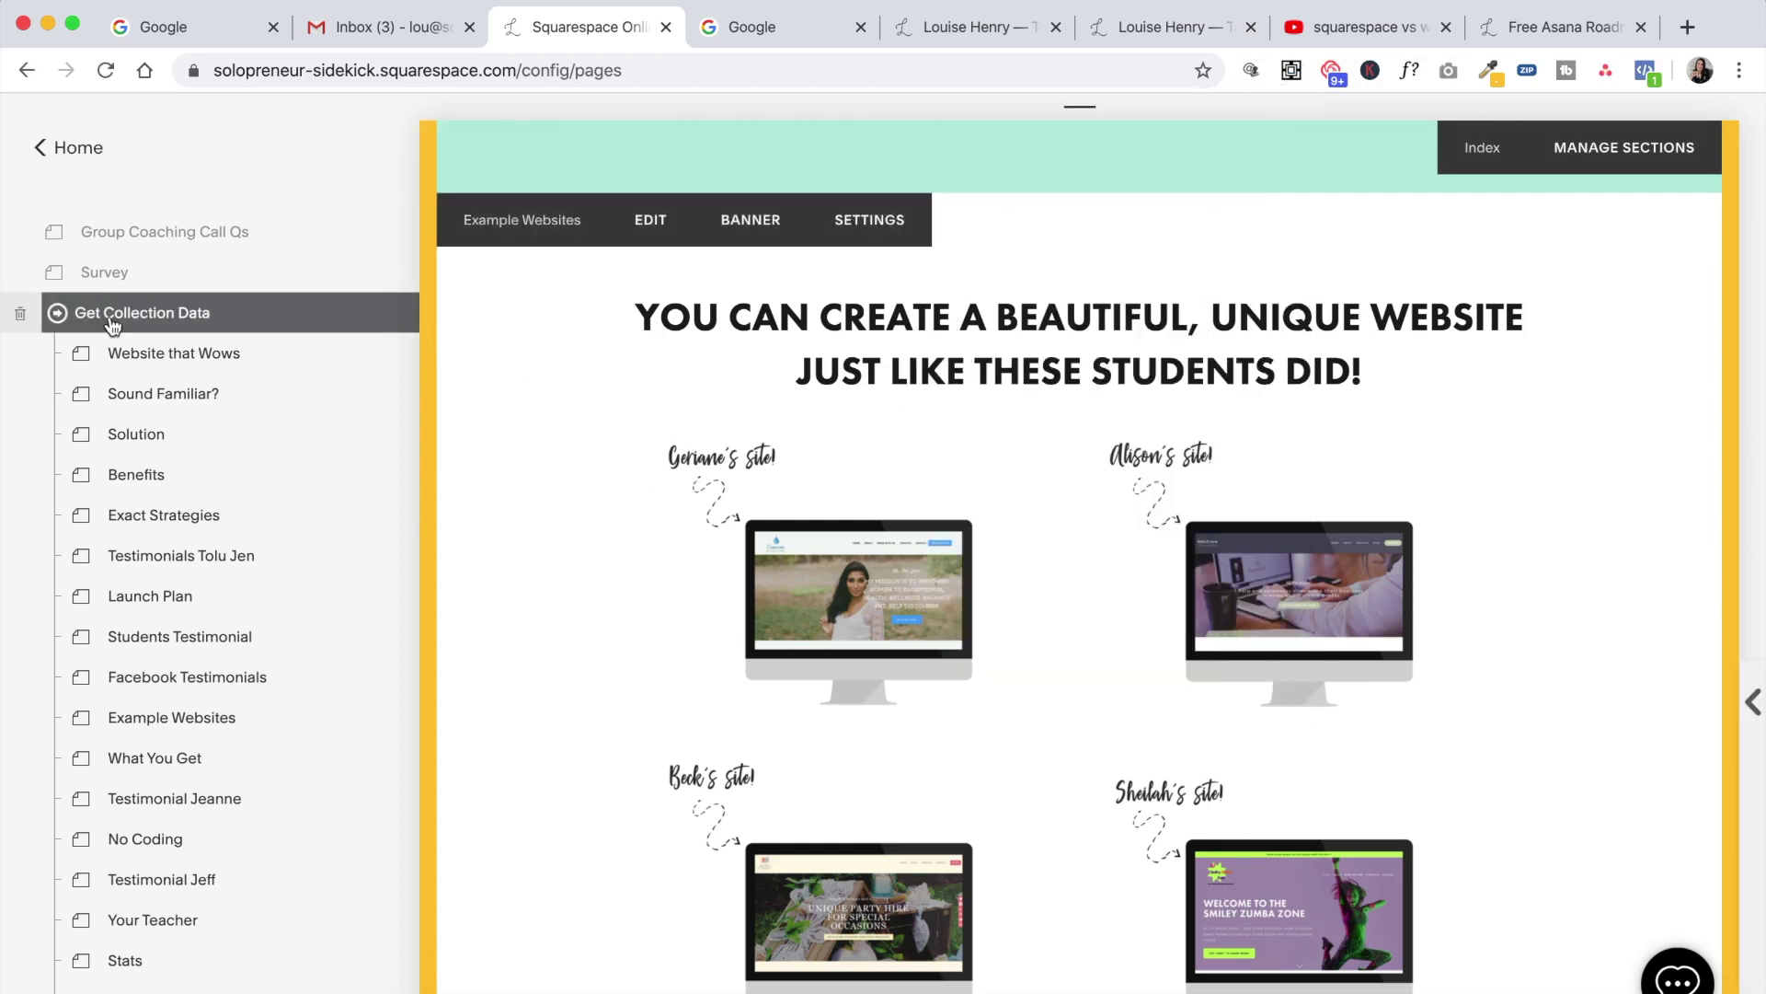
click(1288, 96)
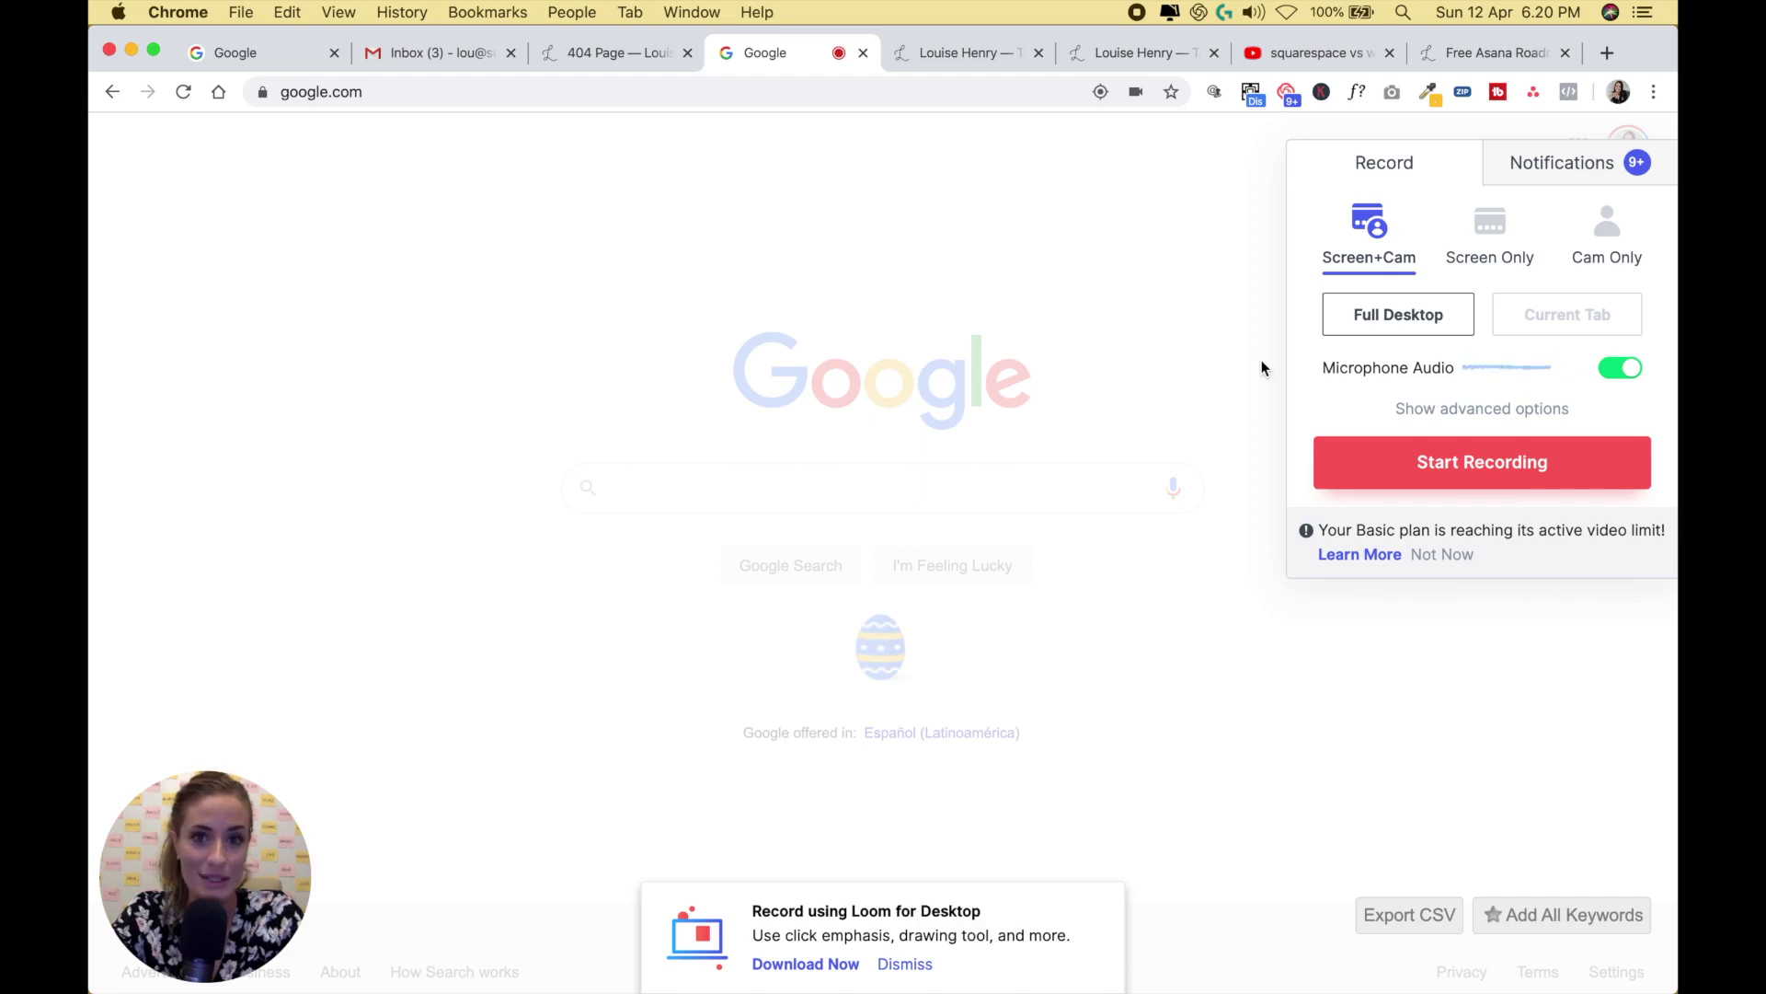
- Dismiss the Loom for Desktop banner and start recording the entire screen with camera
click(905, 963)
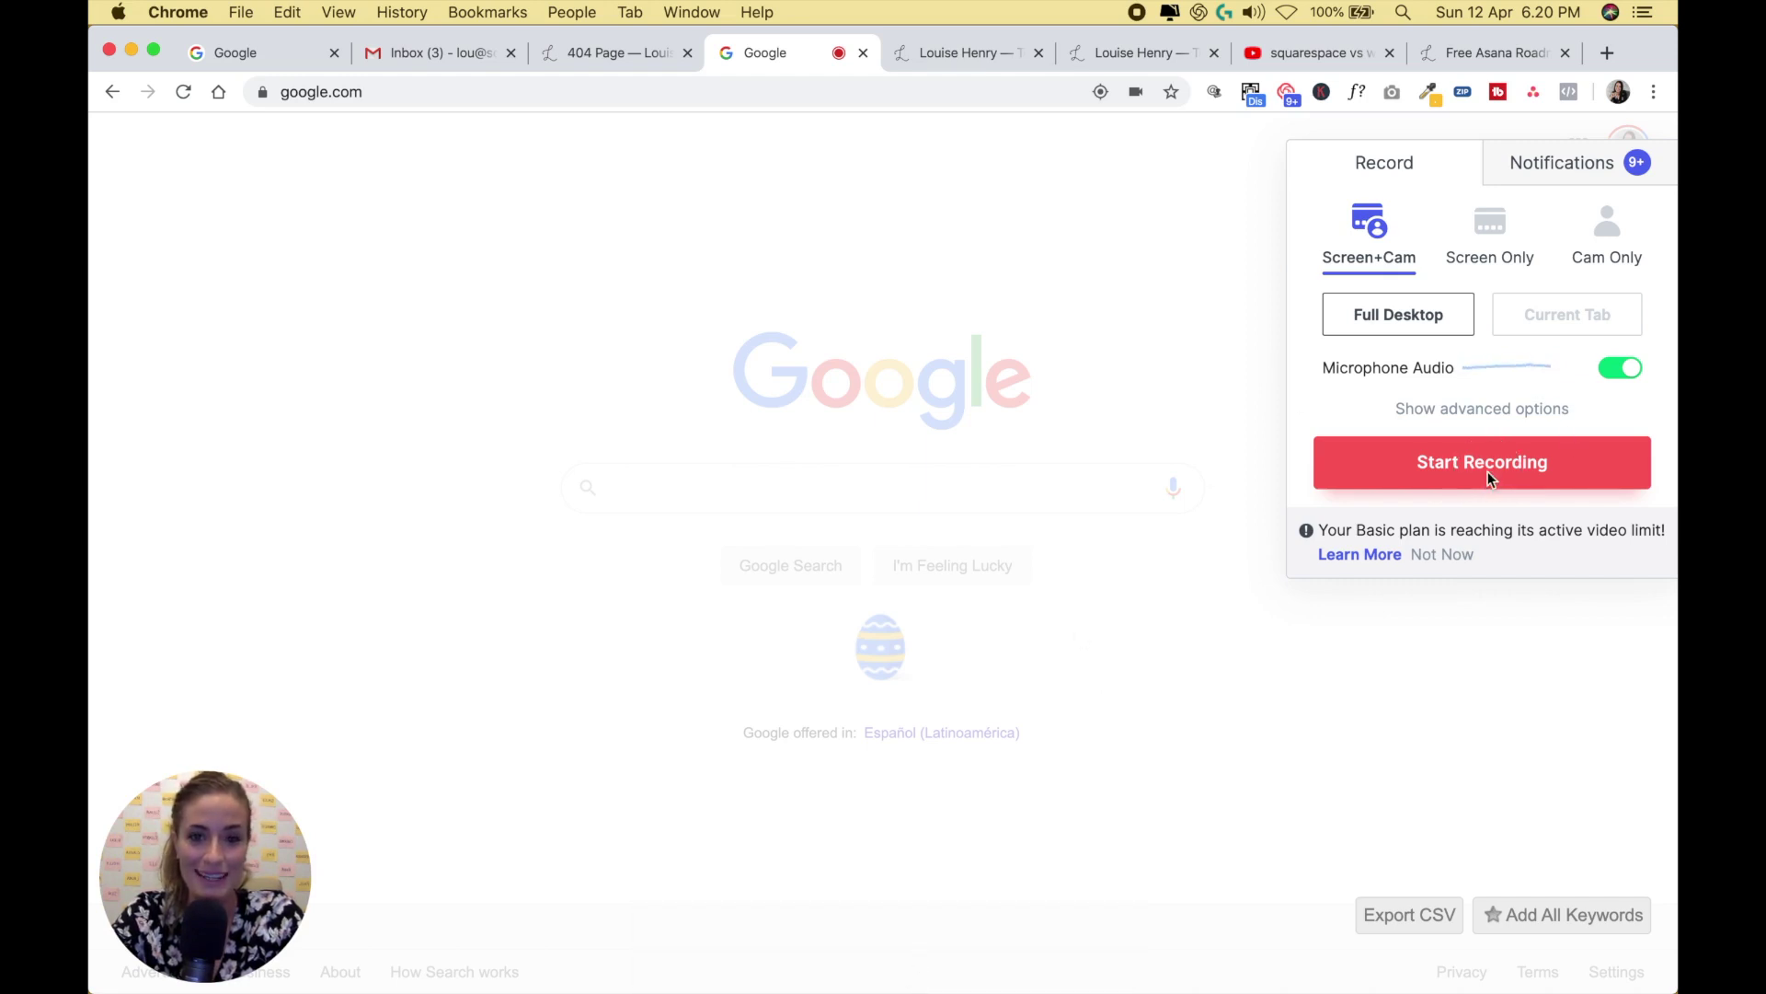
click(850, 401)
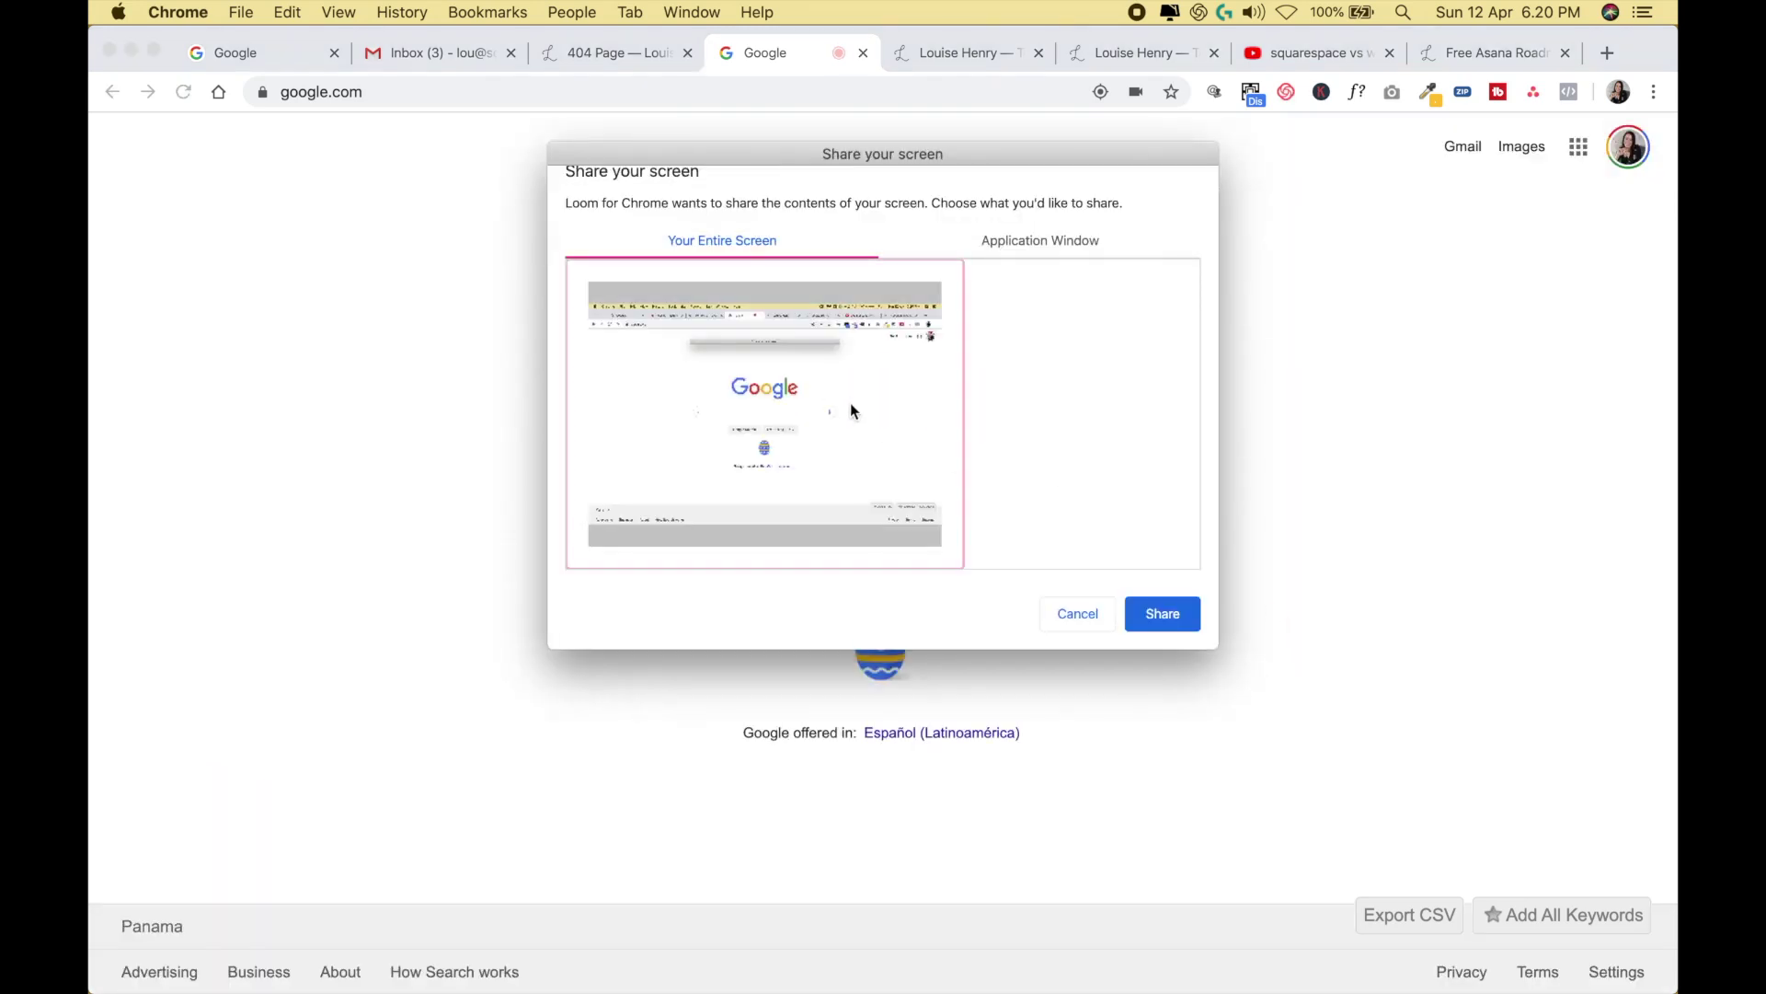
click(1166, 616)
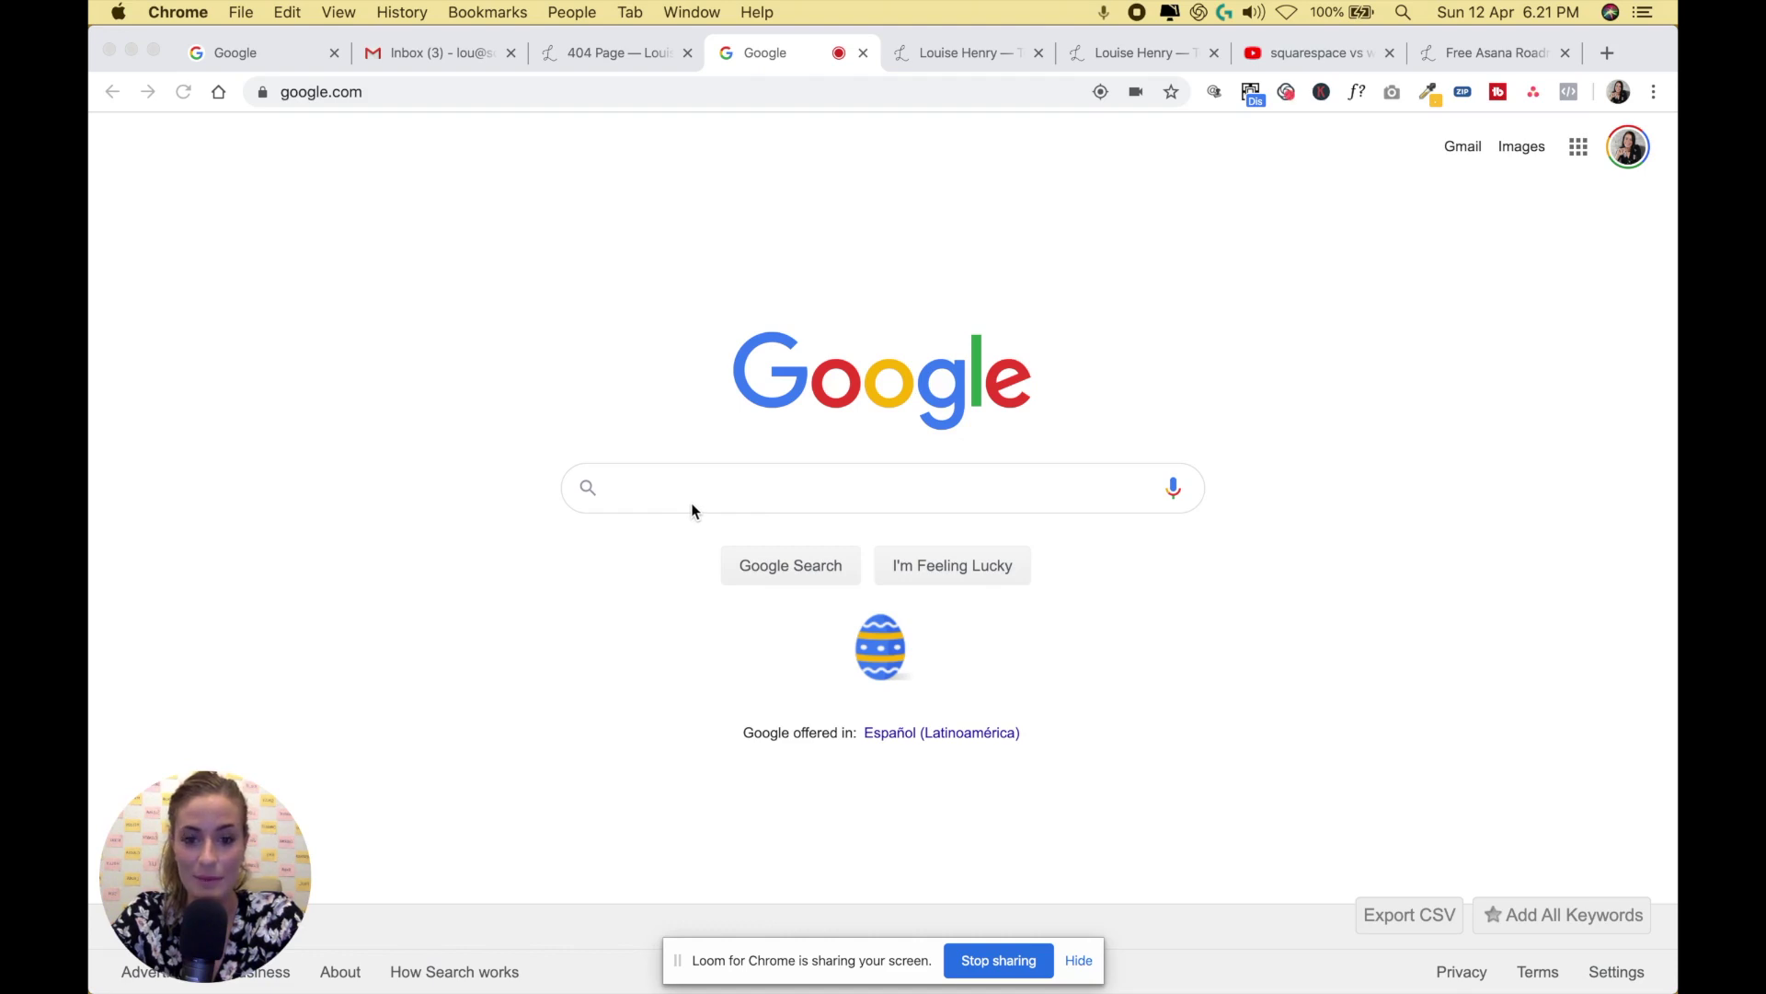
- Stop the Loom recording, copy the Google video's share link, and briefly play it back
click(1287, 93)
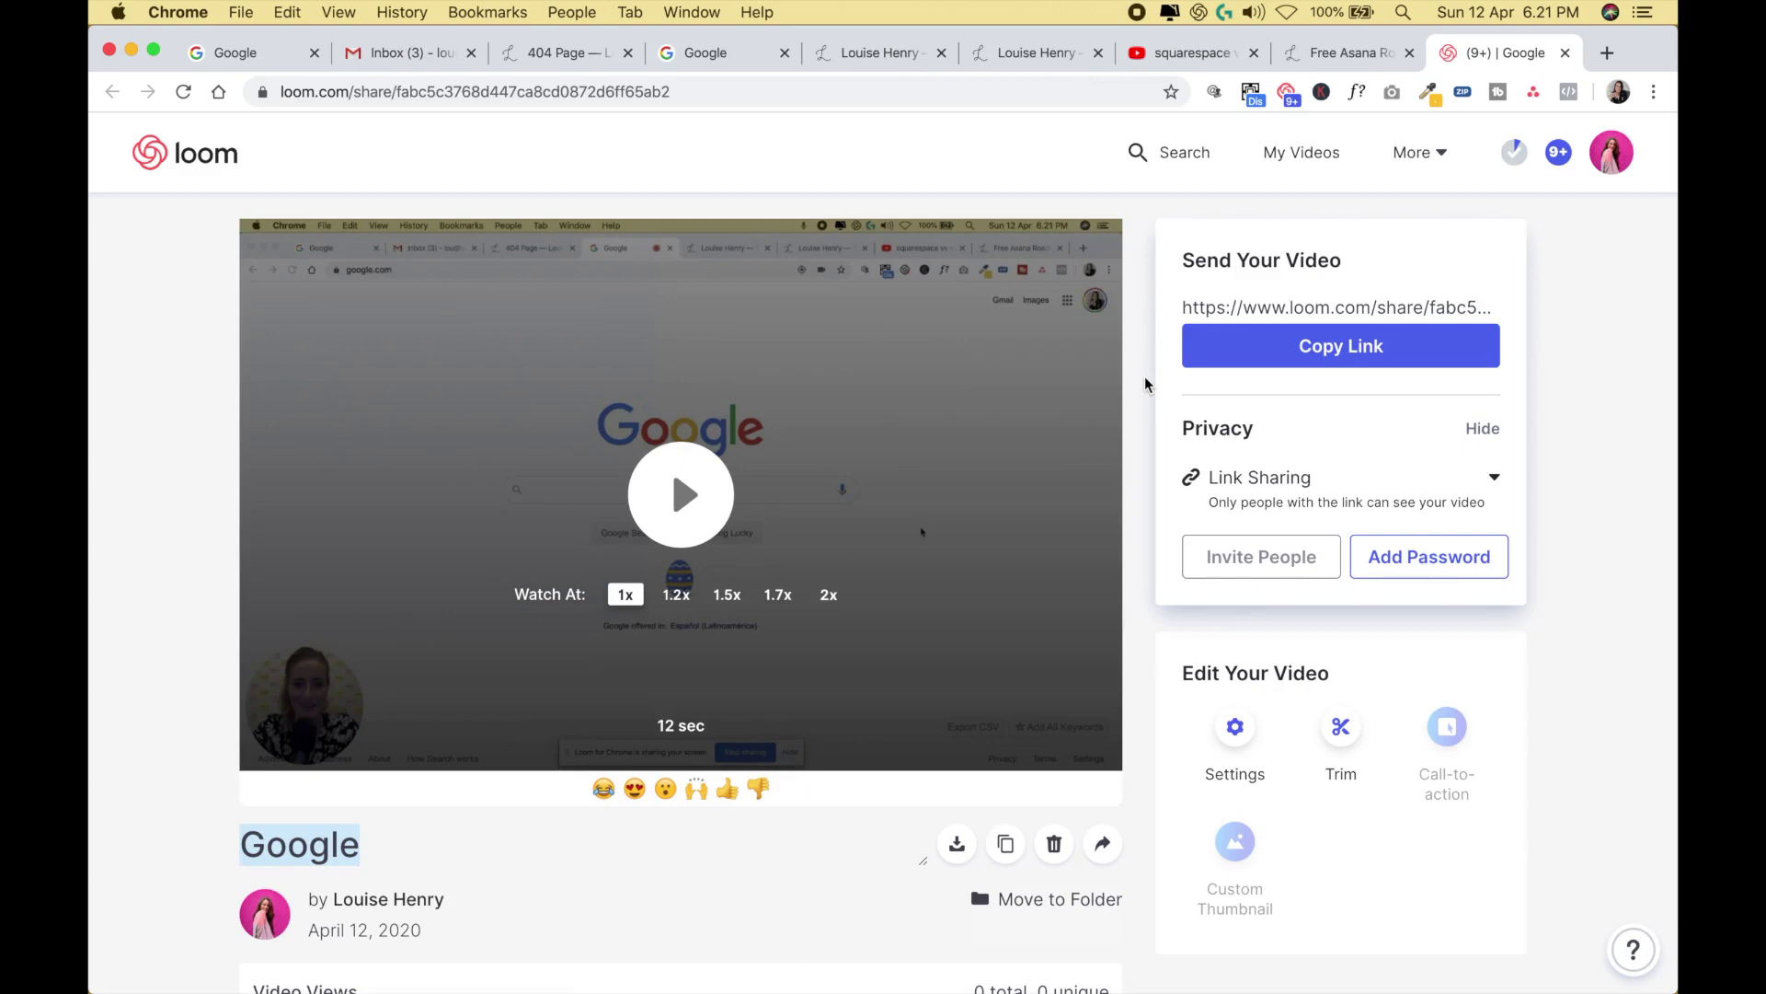
click(1367, 364)
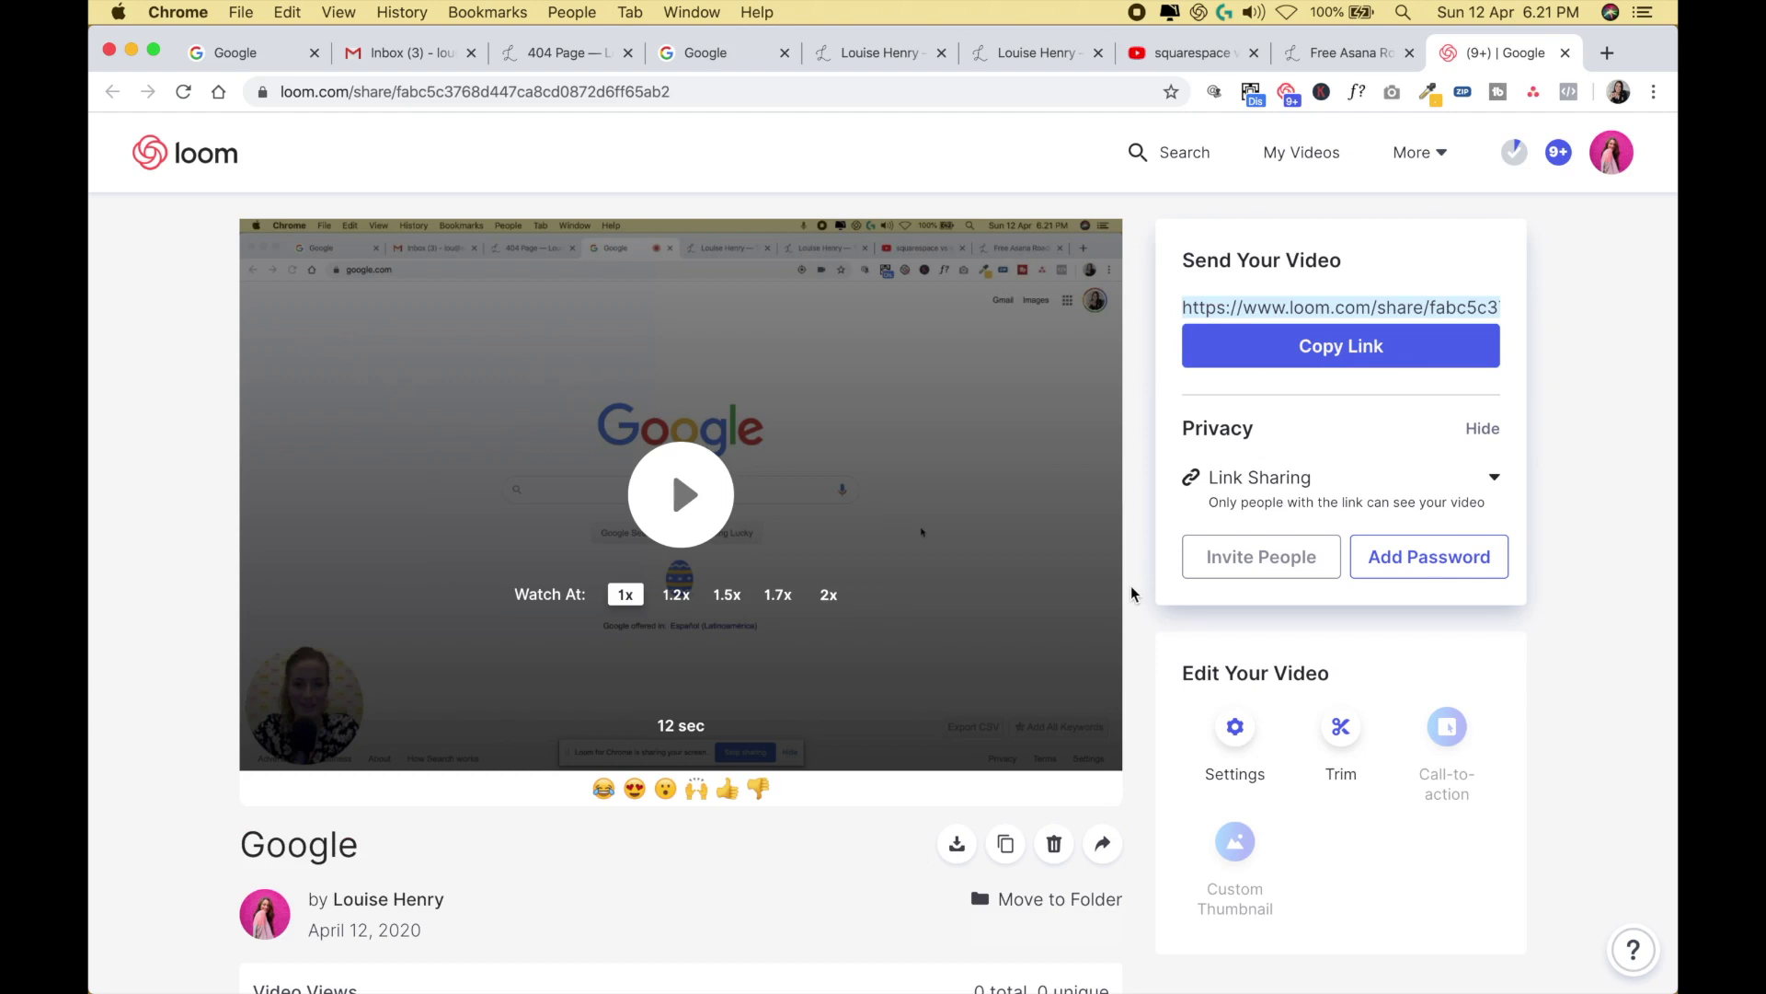
key(space)
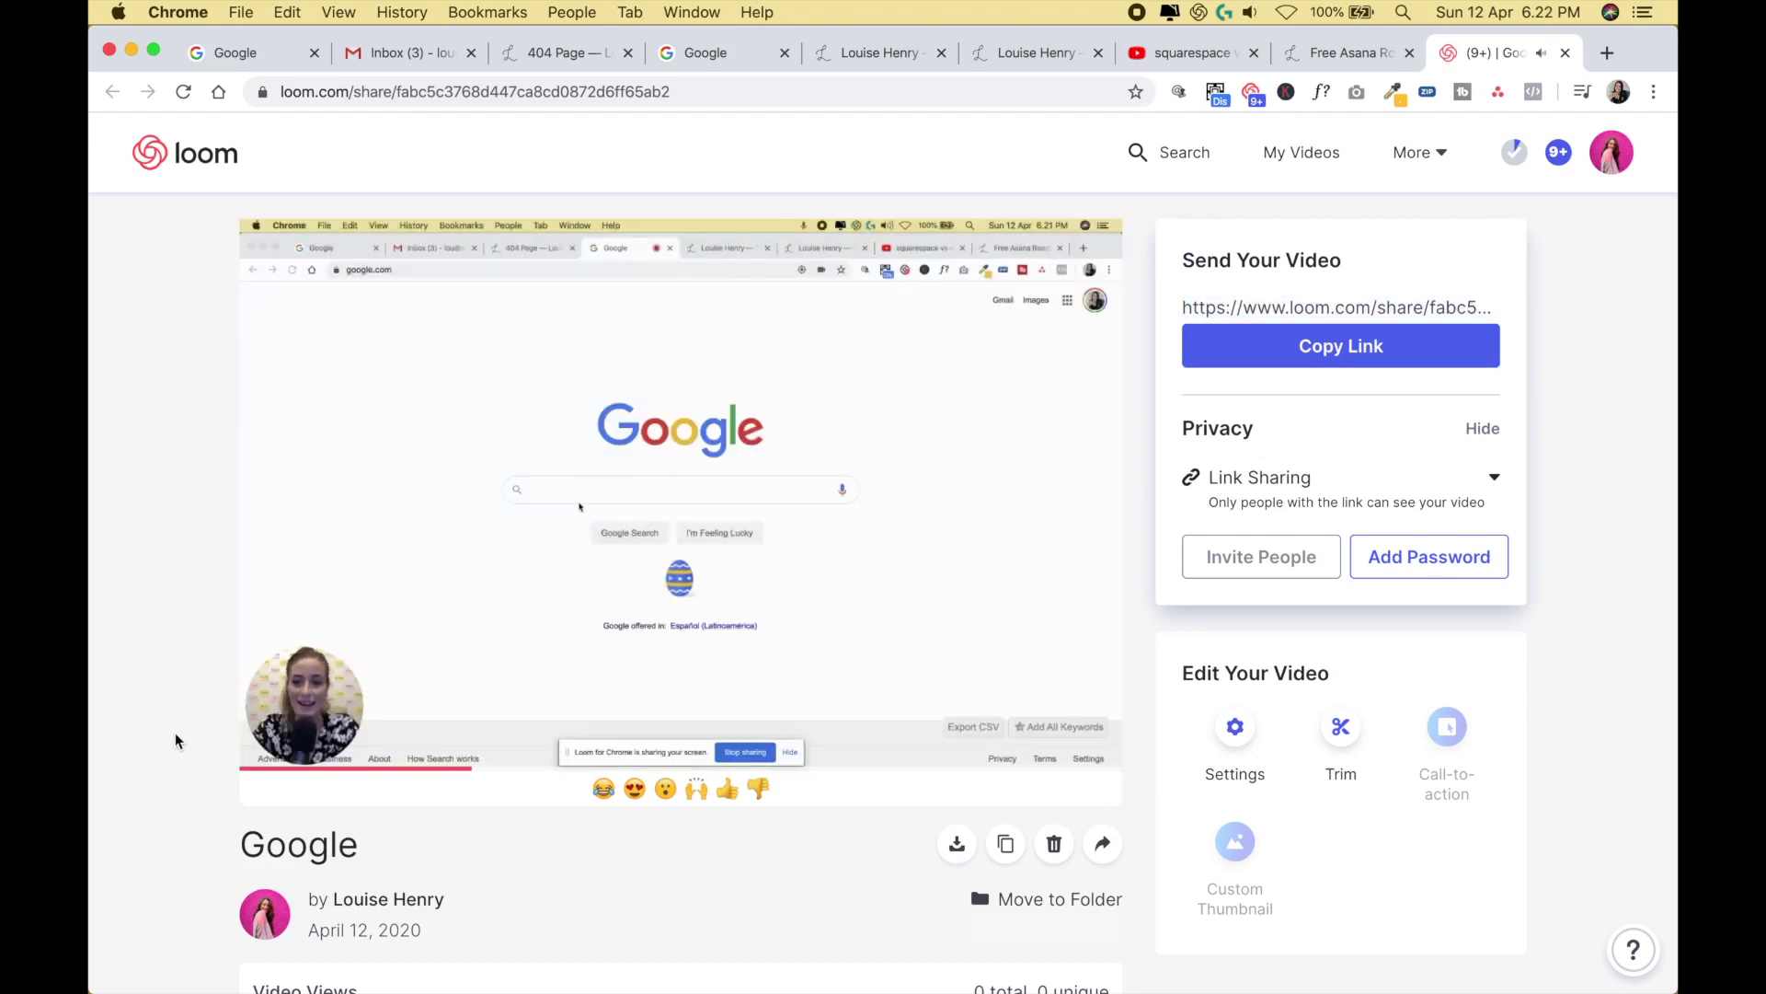
click(269, 745)
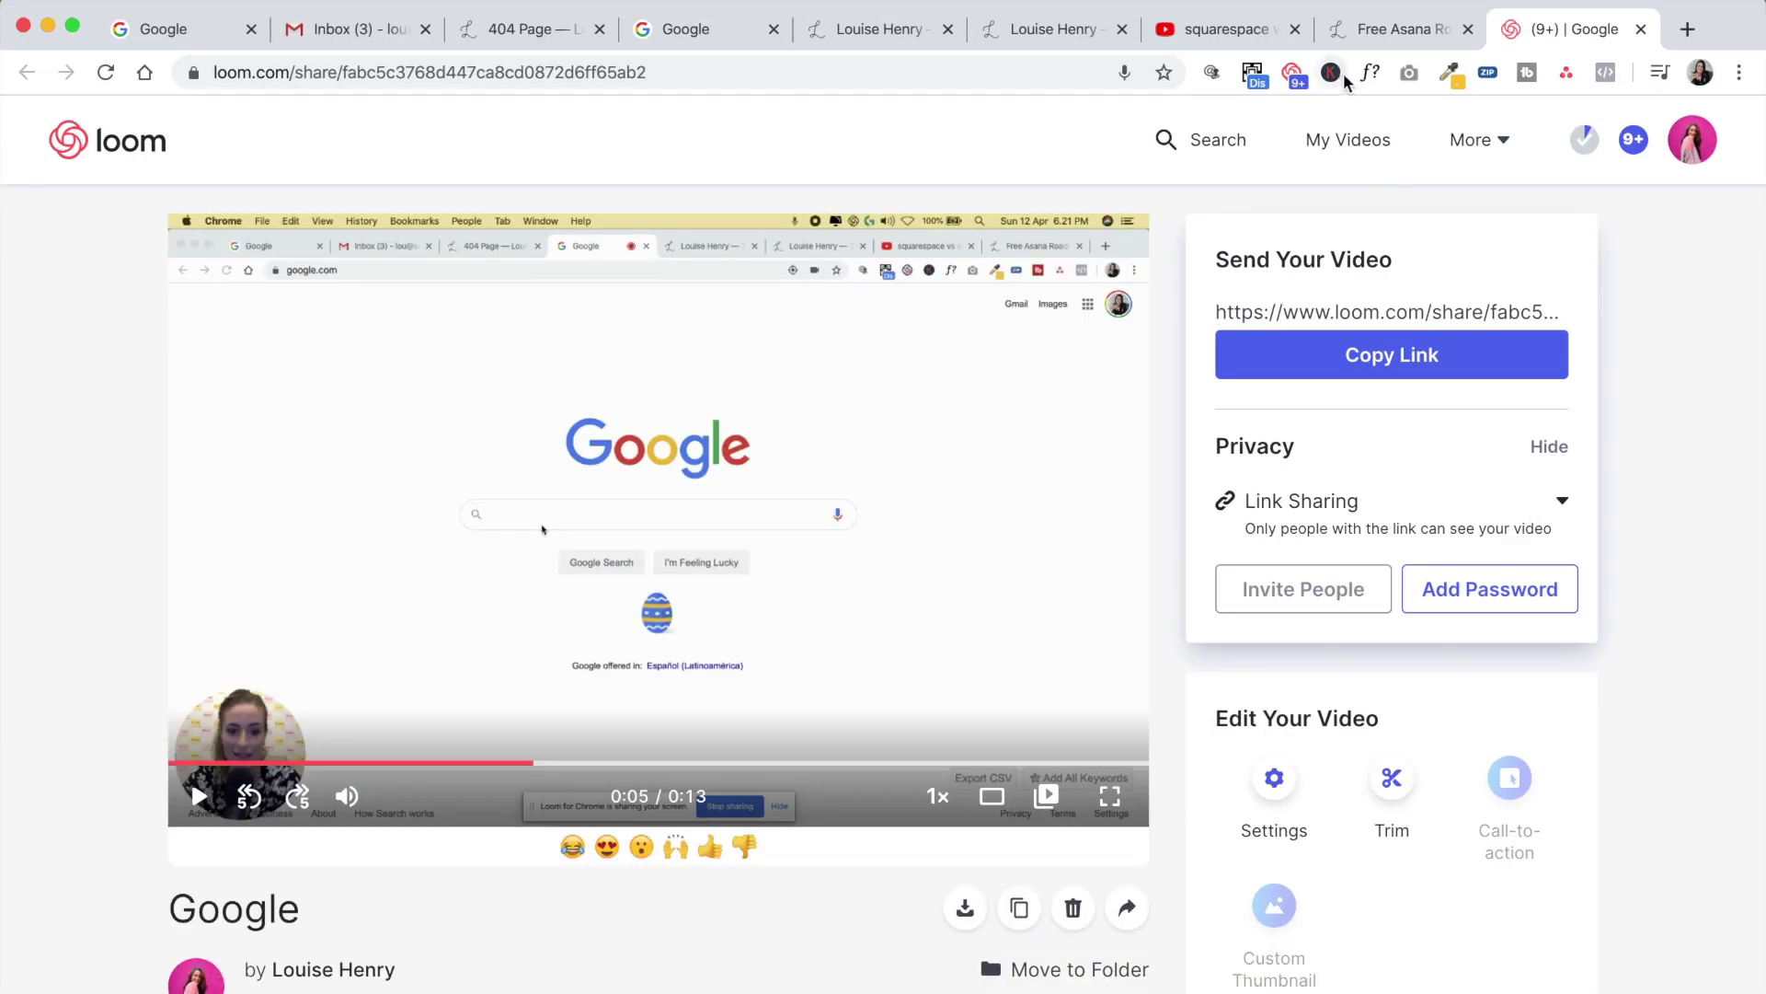
- Search Google for 'squarespace training' to see Keywords Everywhere volumes, then go to the website tab
click(1322, 91)
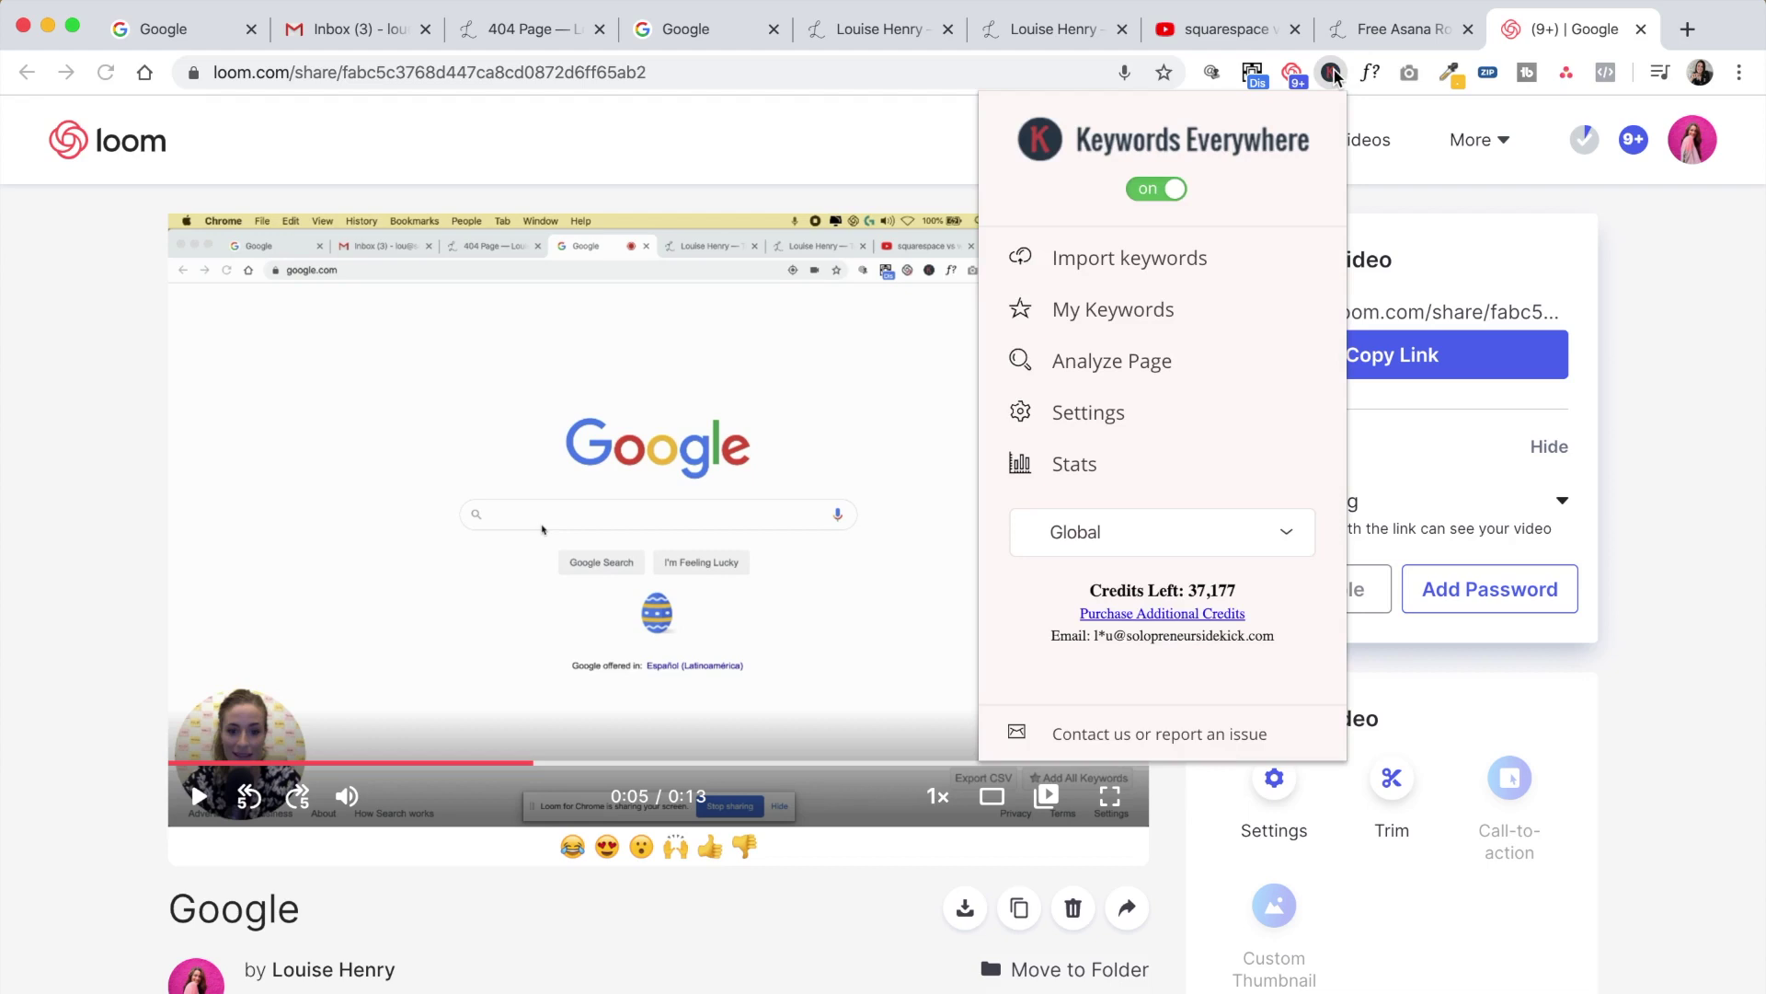
click(687, 33)
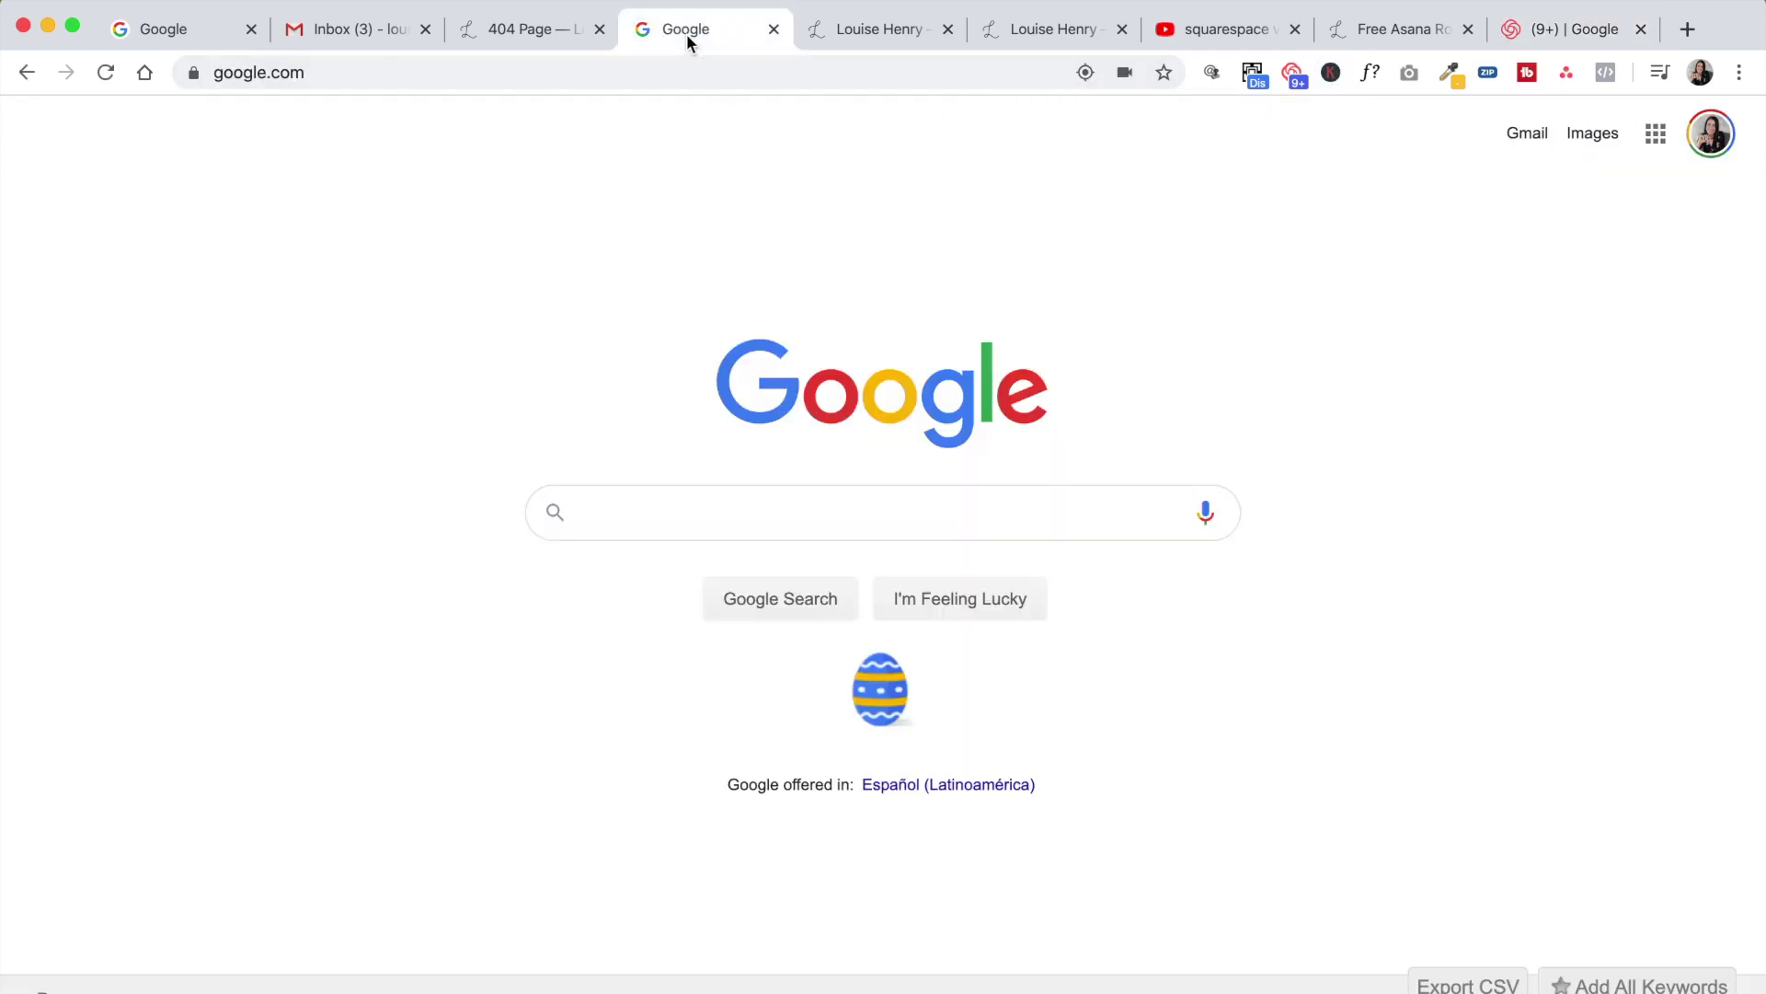
click(639, 513)
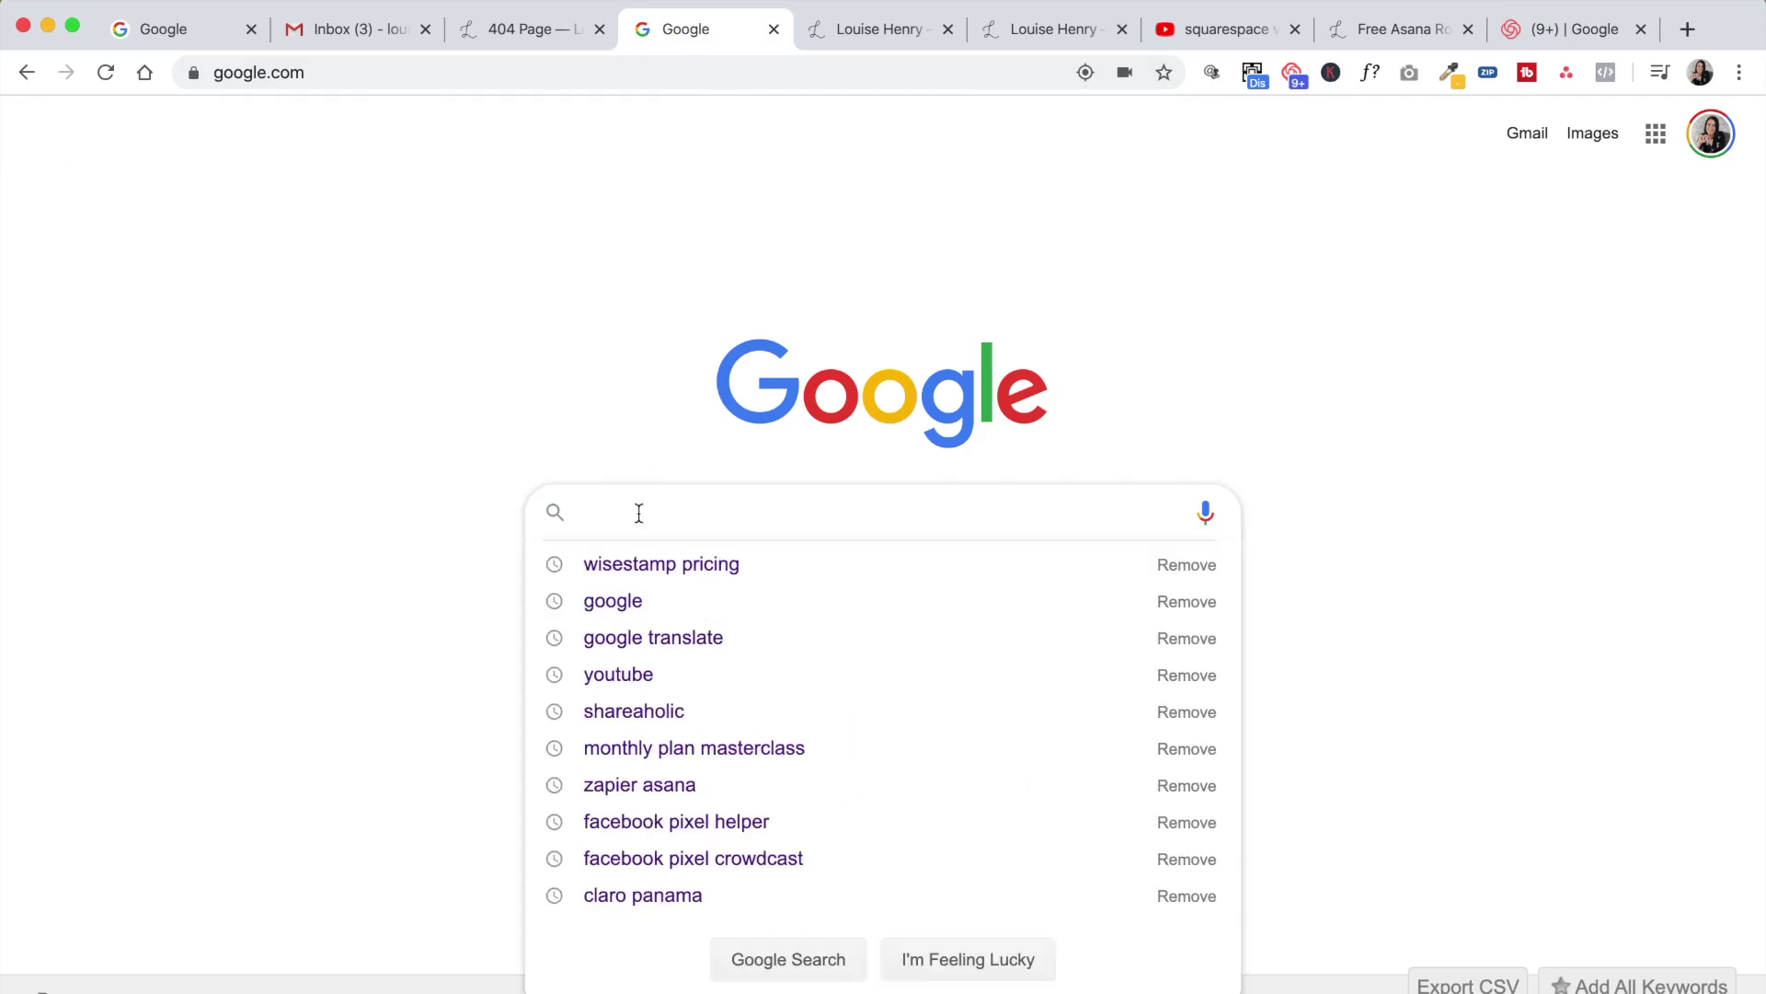
text(squarespace )
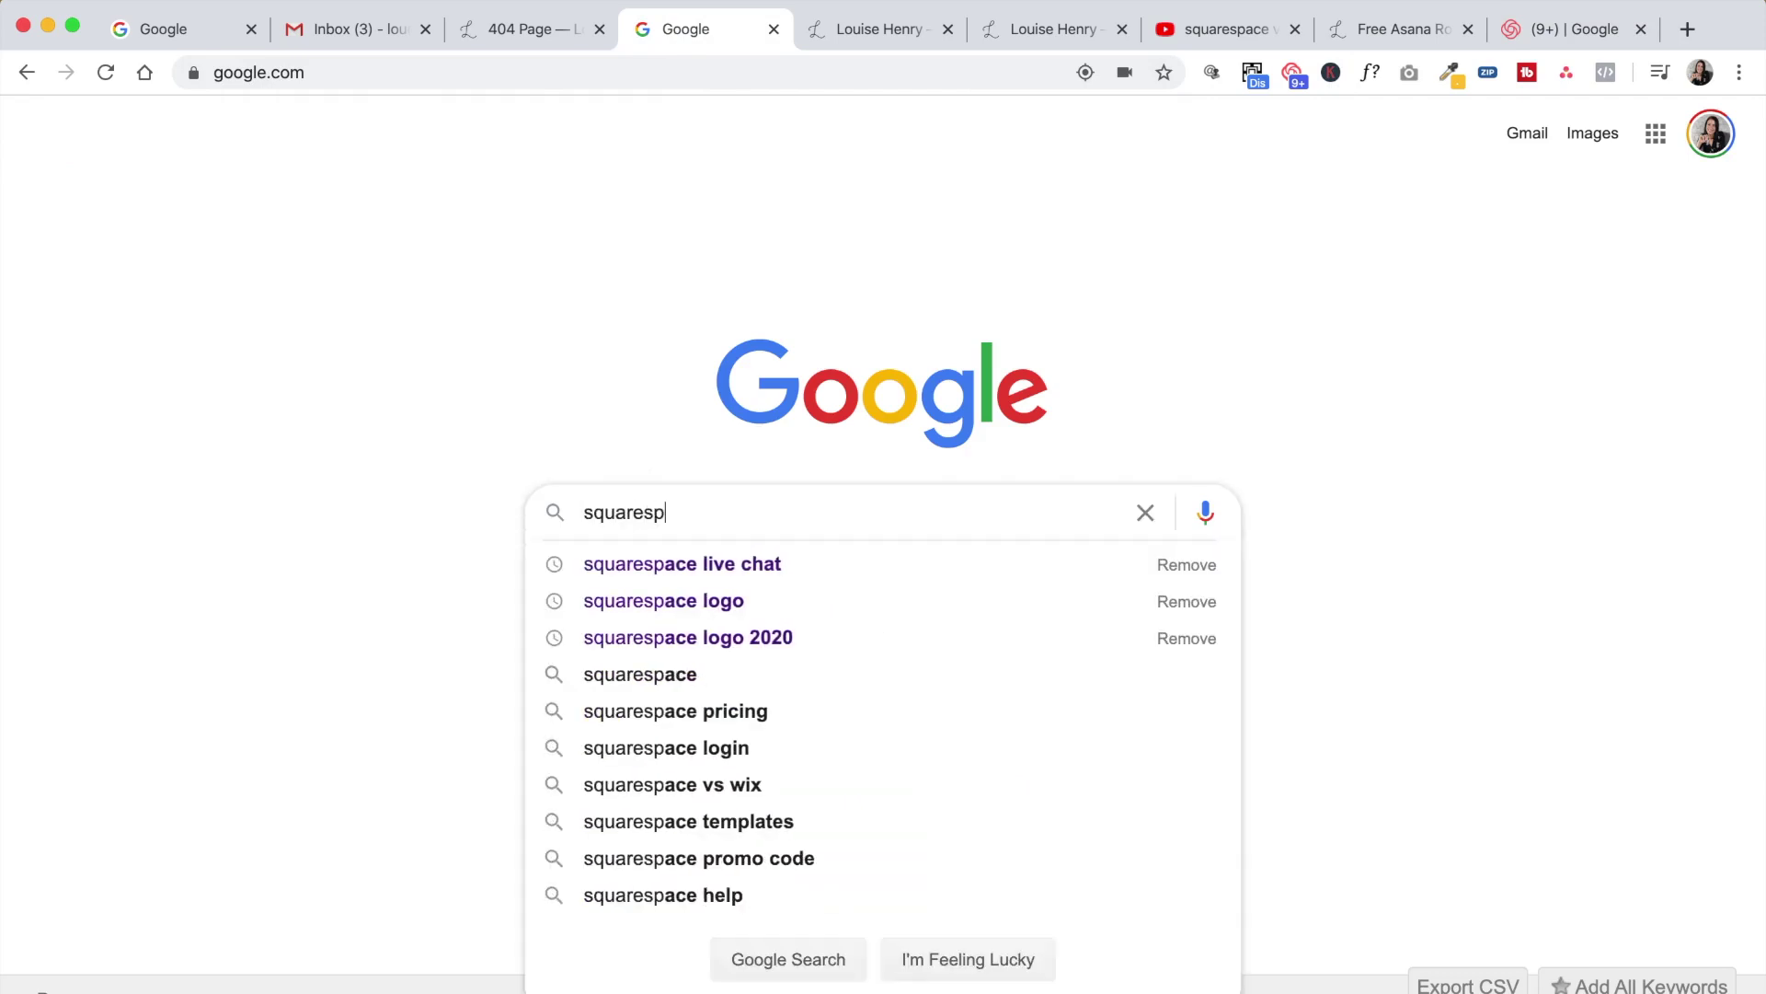
text(training)
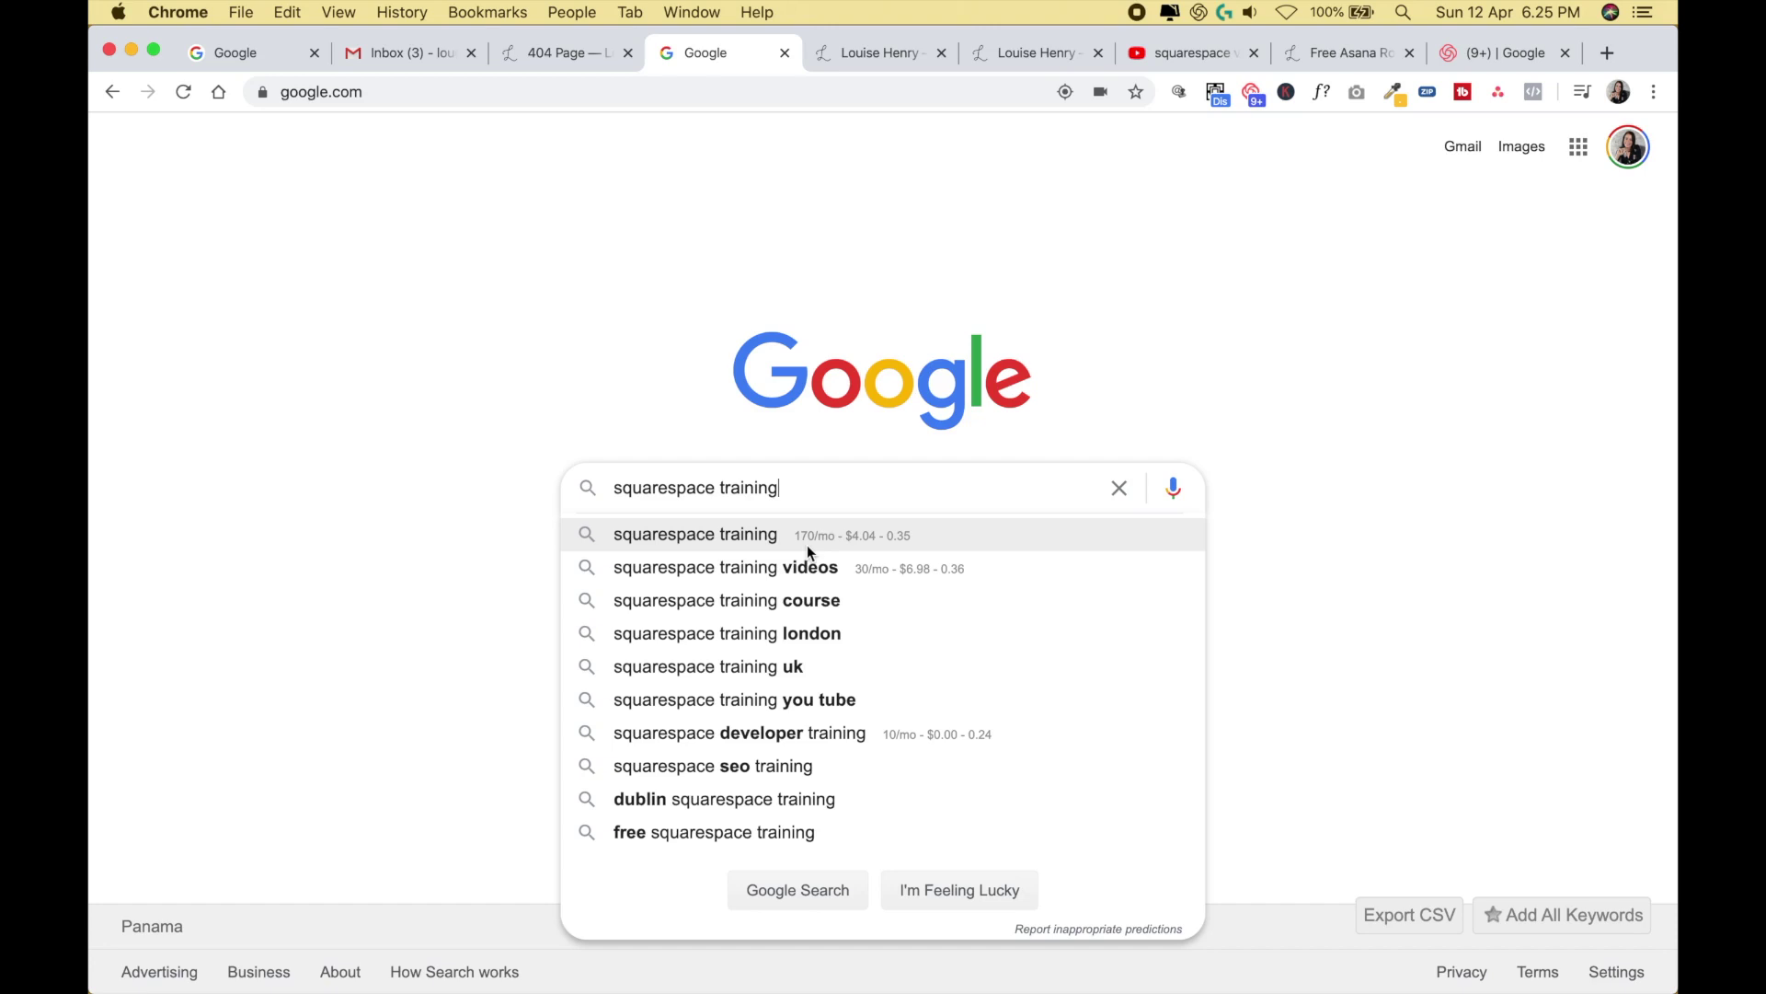
key(ctrl+Tab)
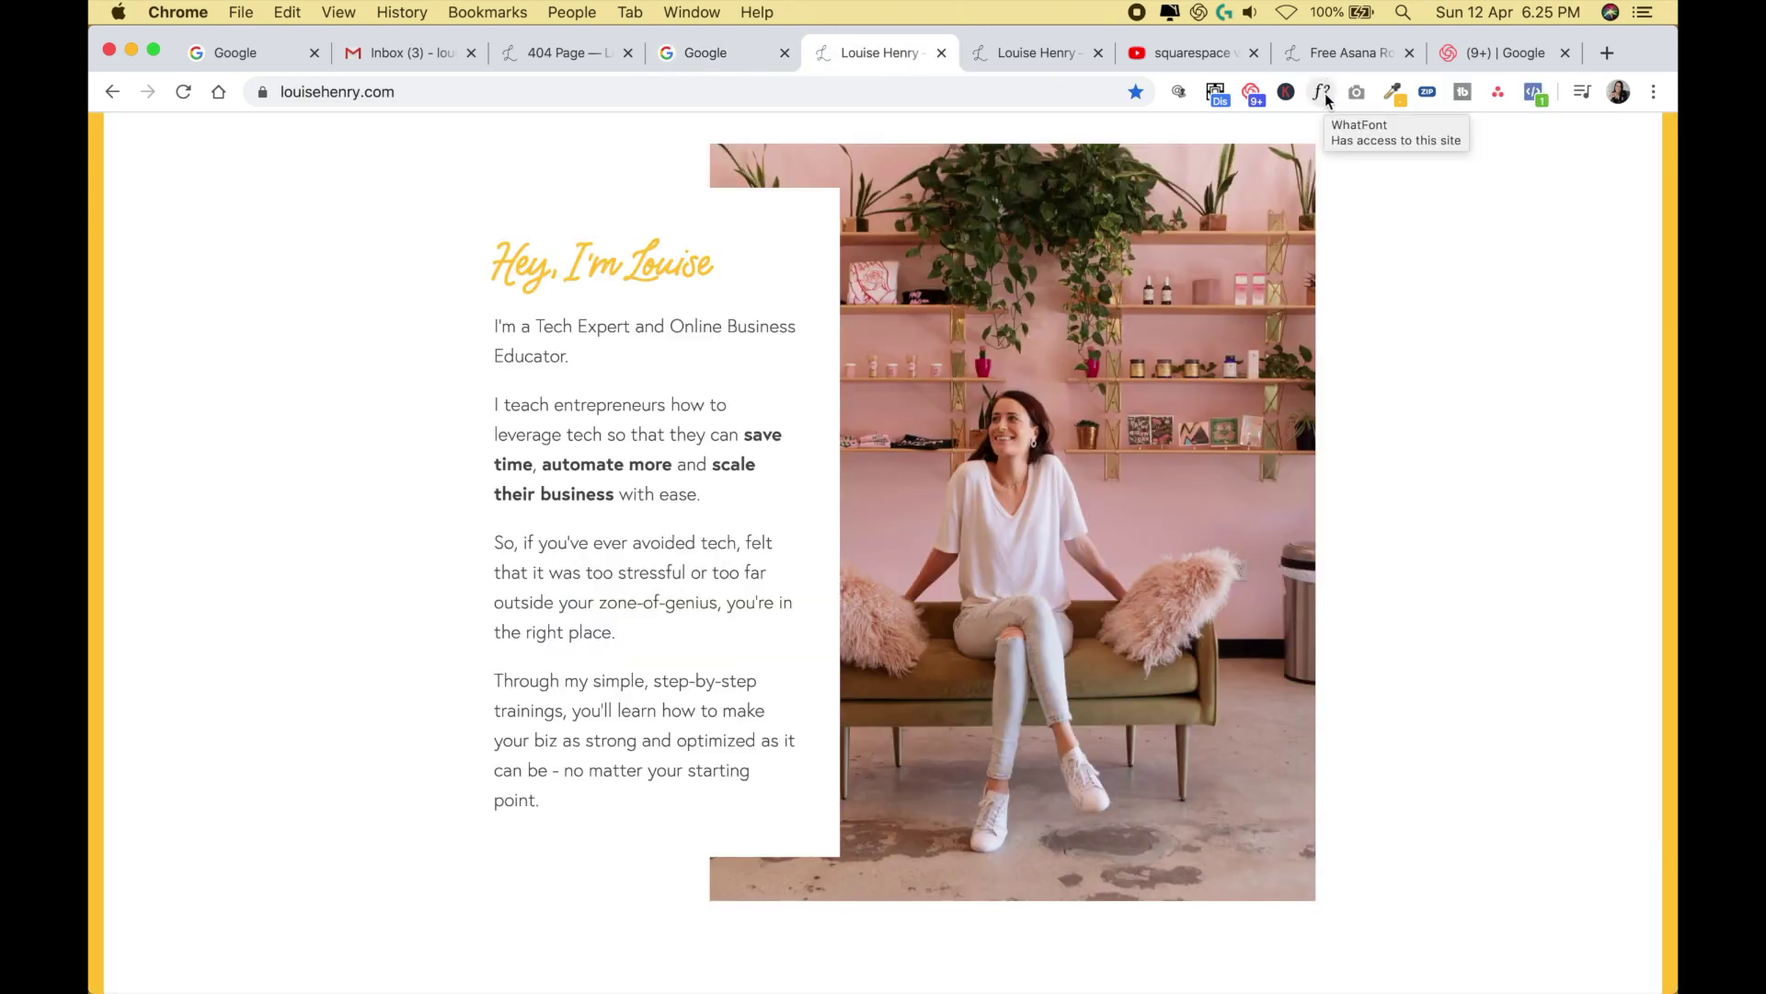
- Identify the paragraph font as europa with WhatFont, then switch to the homepage tab
click(1323, 92)
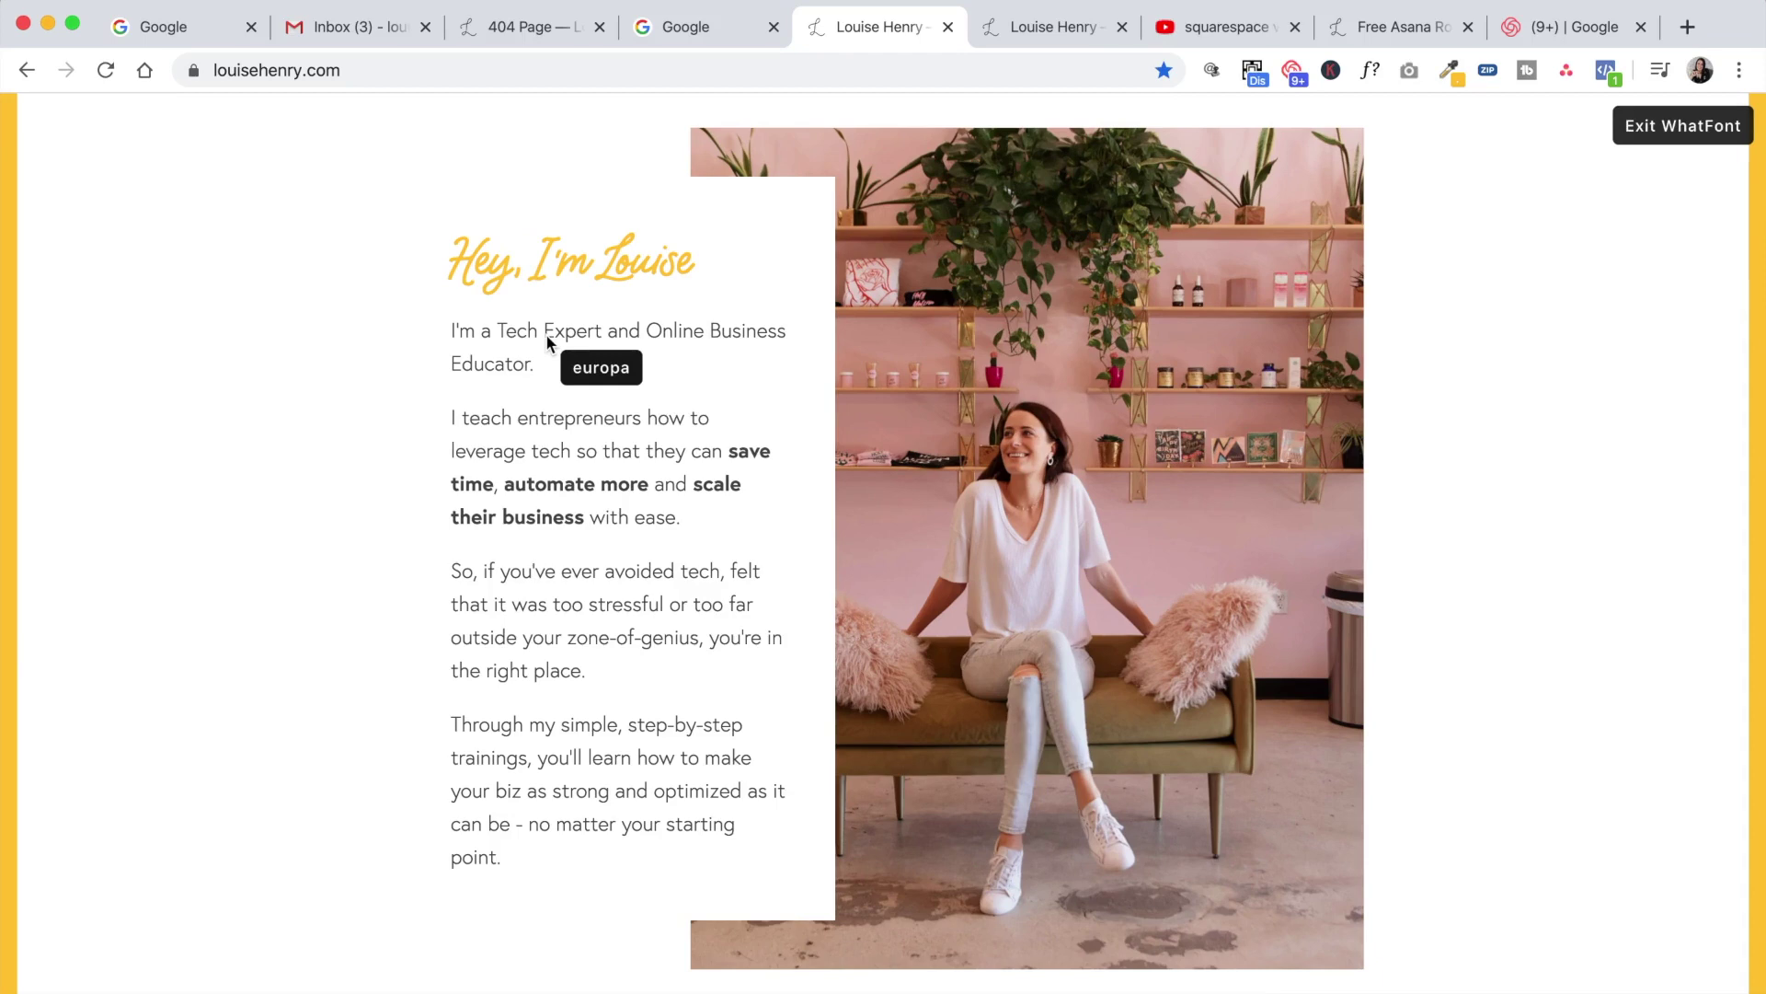
click(1046, 26)
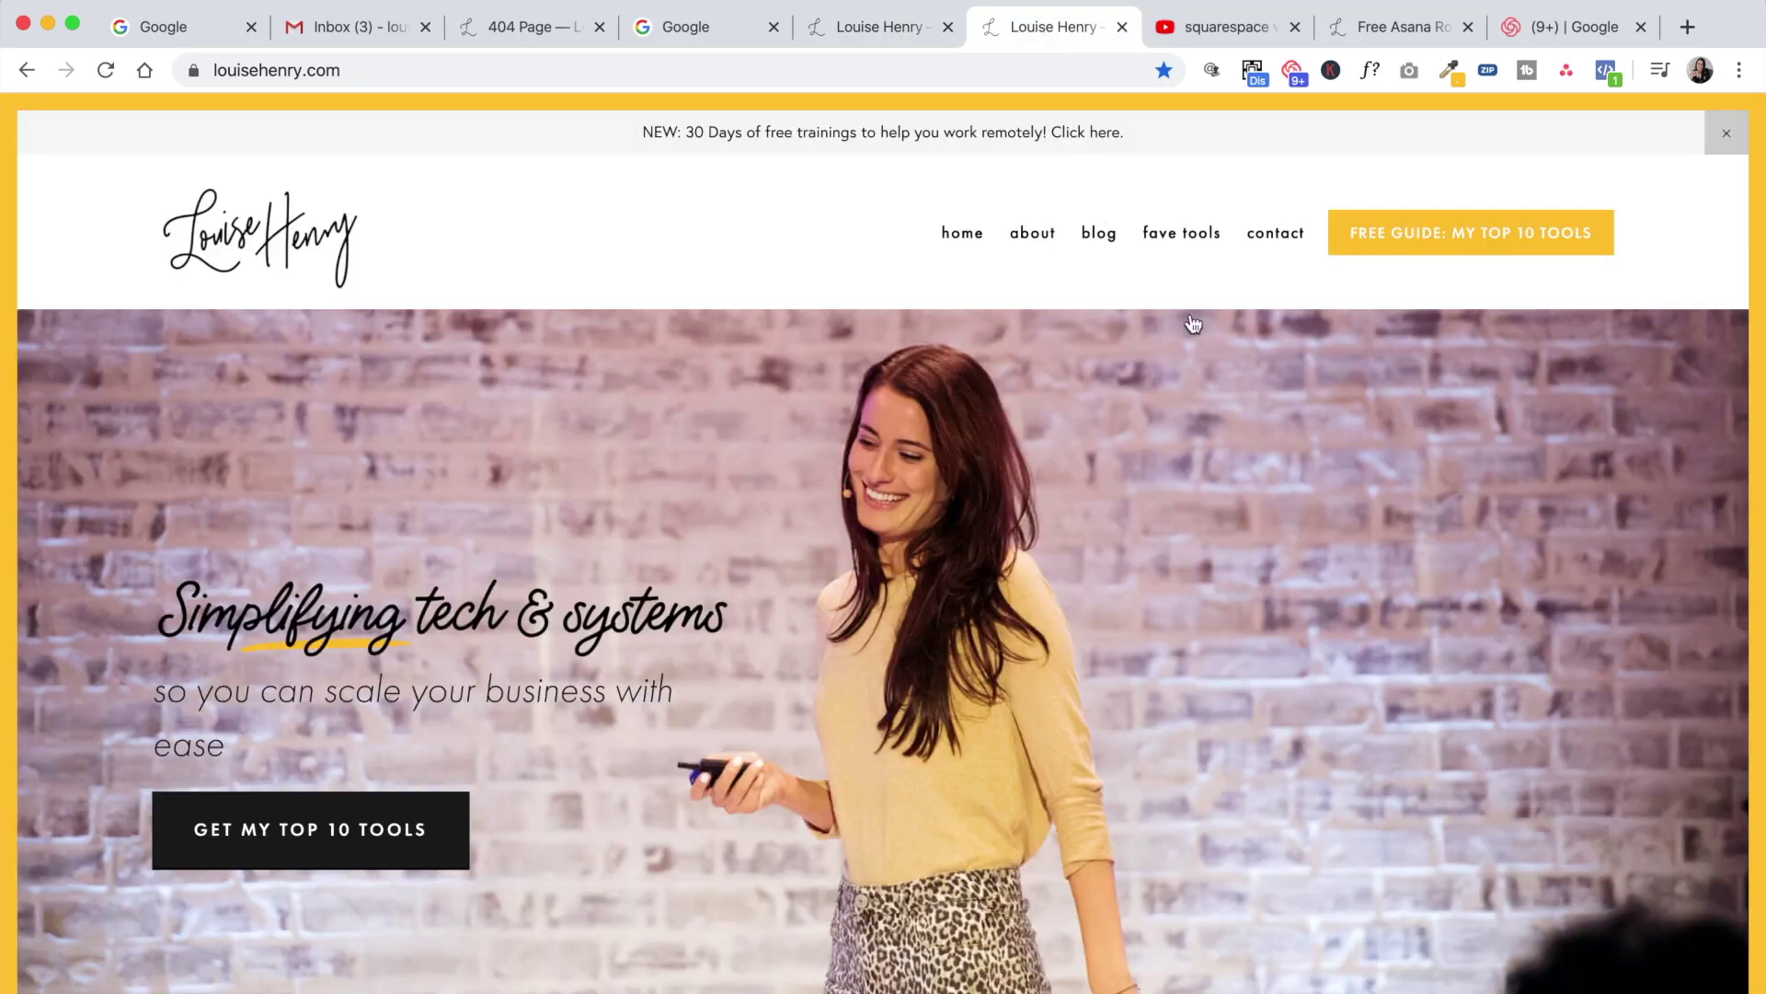
- Capture the whole homepage with Full Page Screen Capture and download it as a PNG
click(1409, 71)
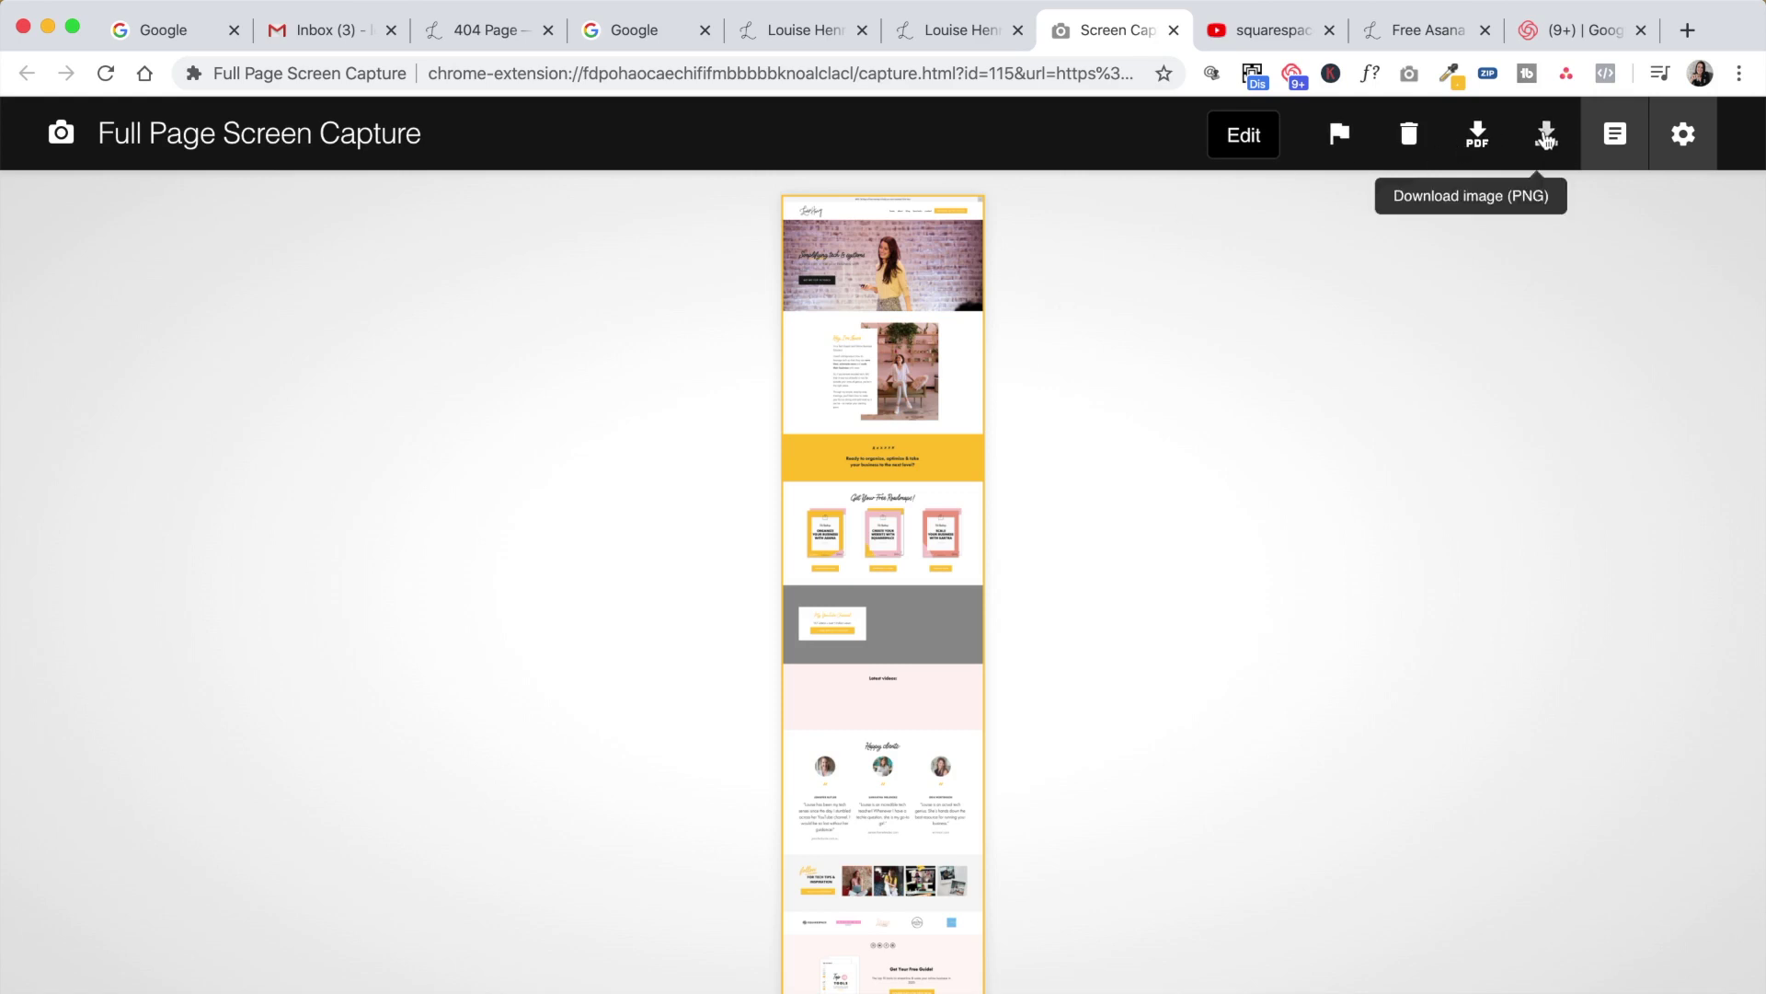
click(1546, 136)
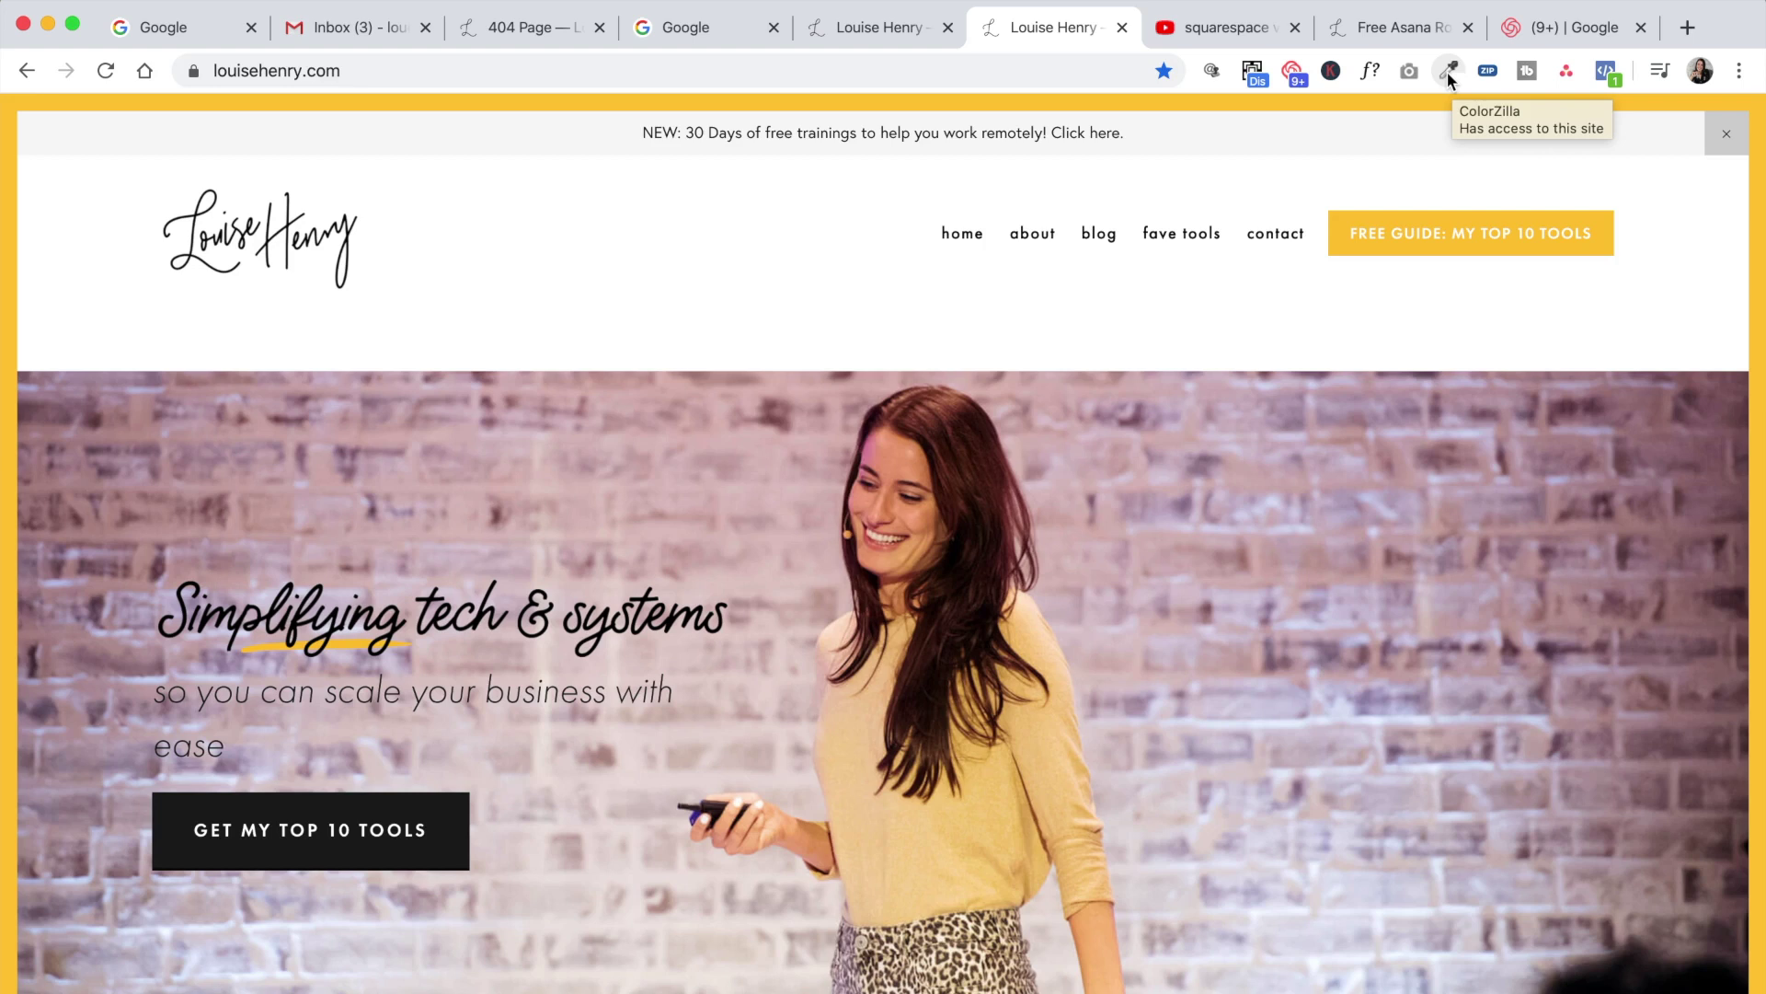
- Pick the yellow border colour #FFC533 from the page with ColorZilla, copying its hex value
click(1448, 77)
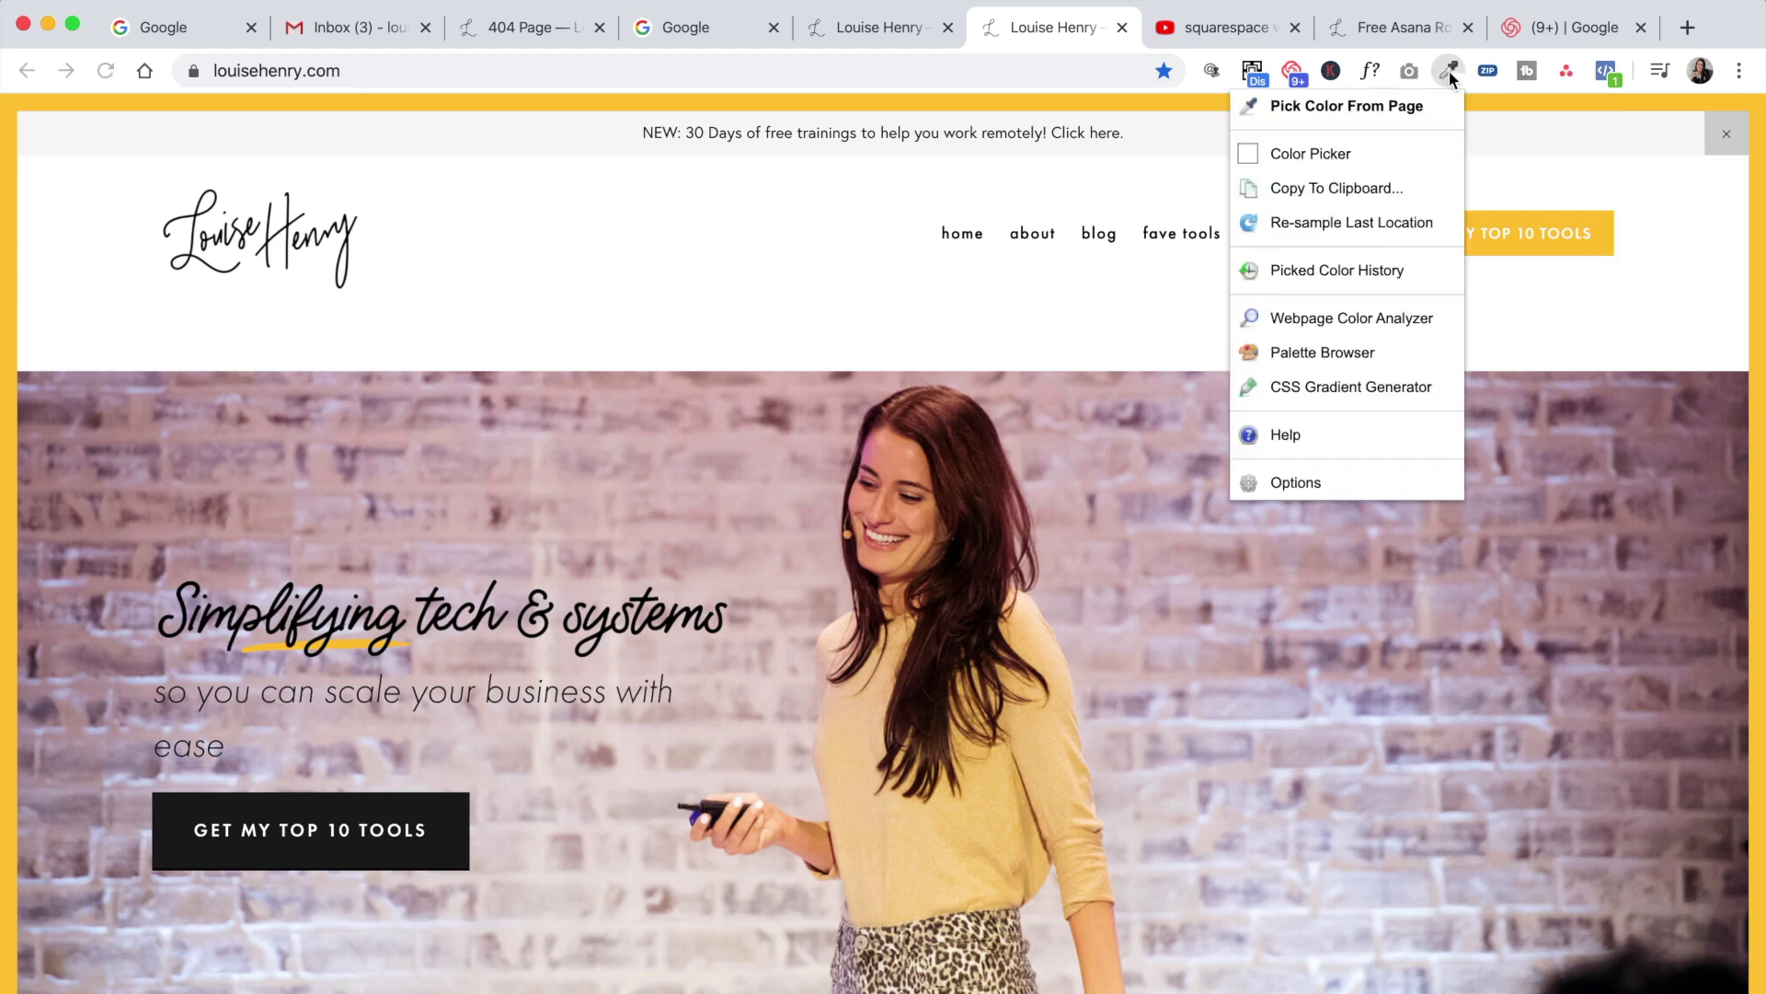
click(1298, 113)
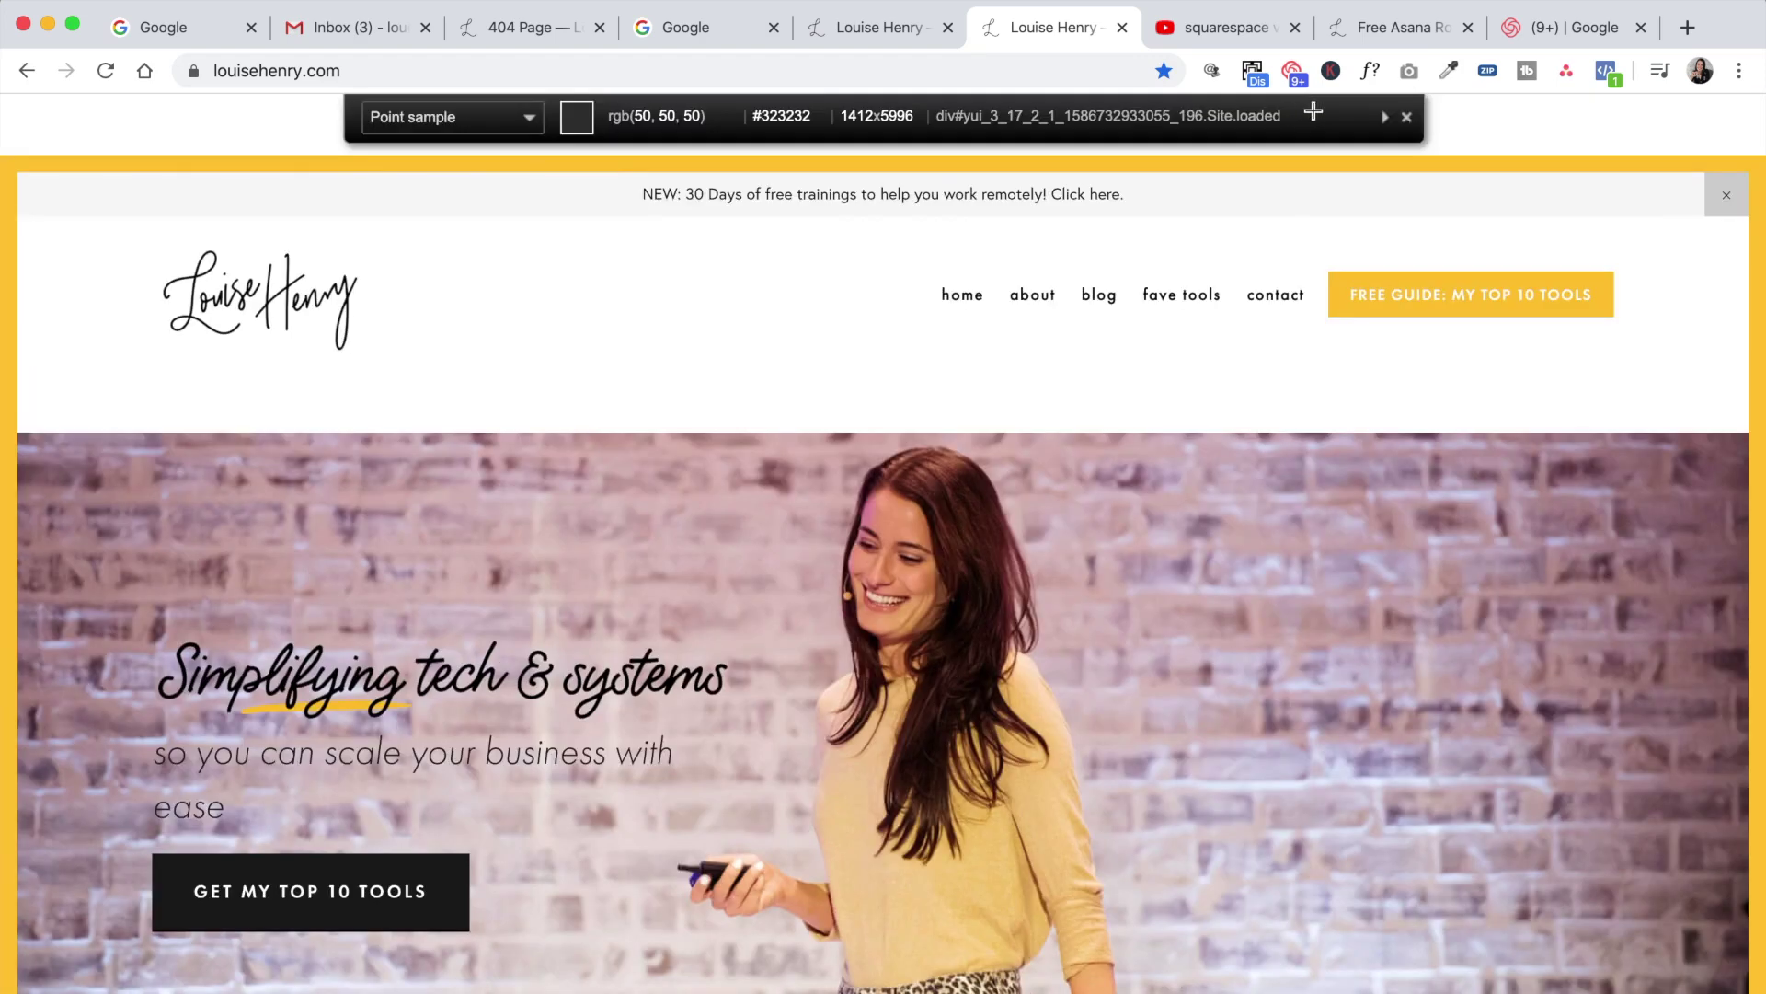
click(1308, 164)
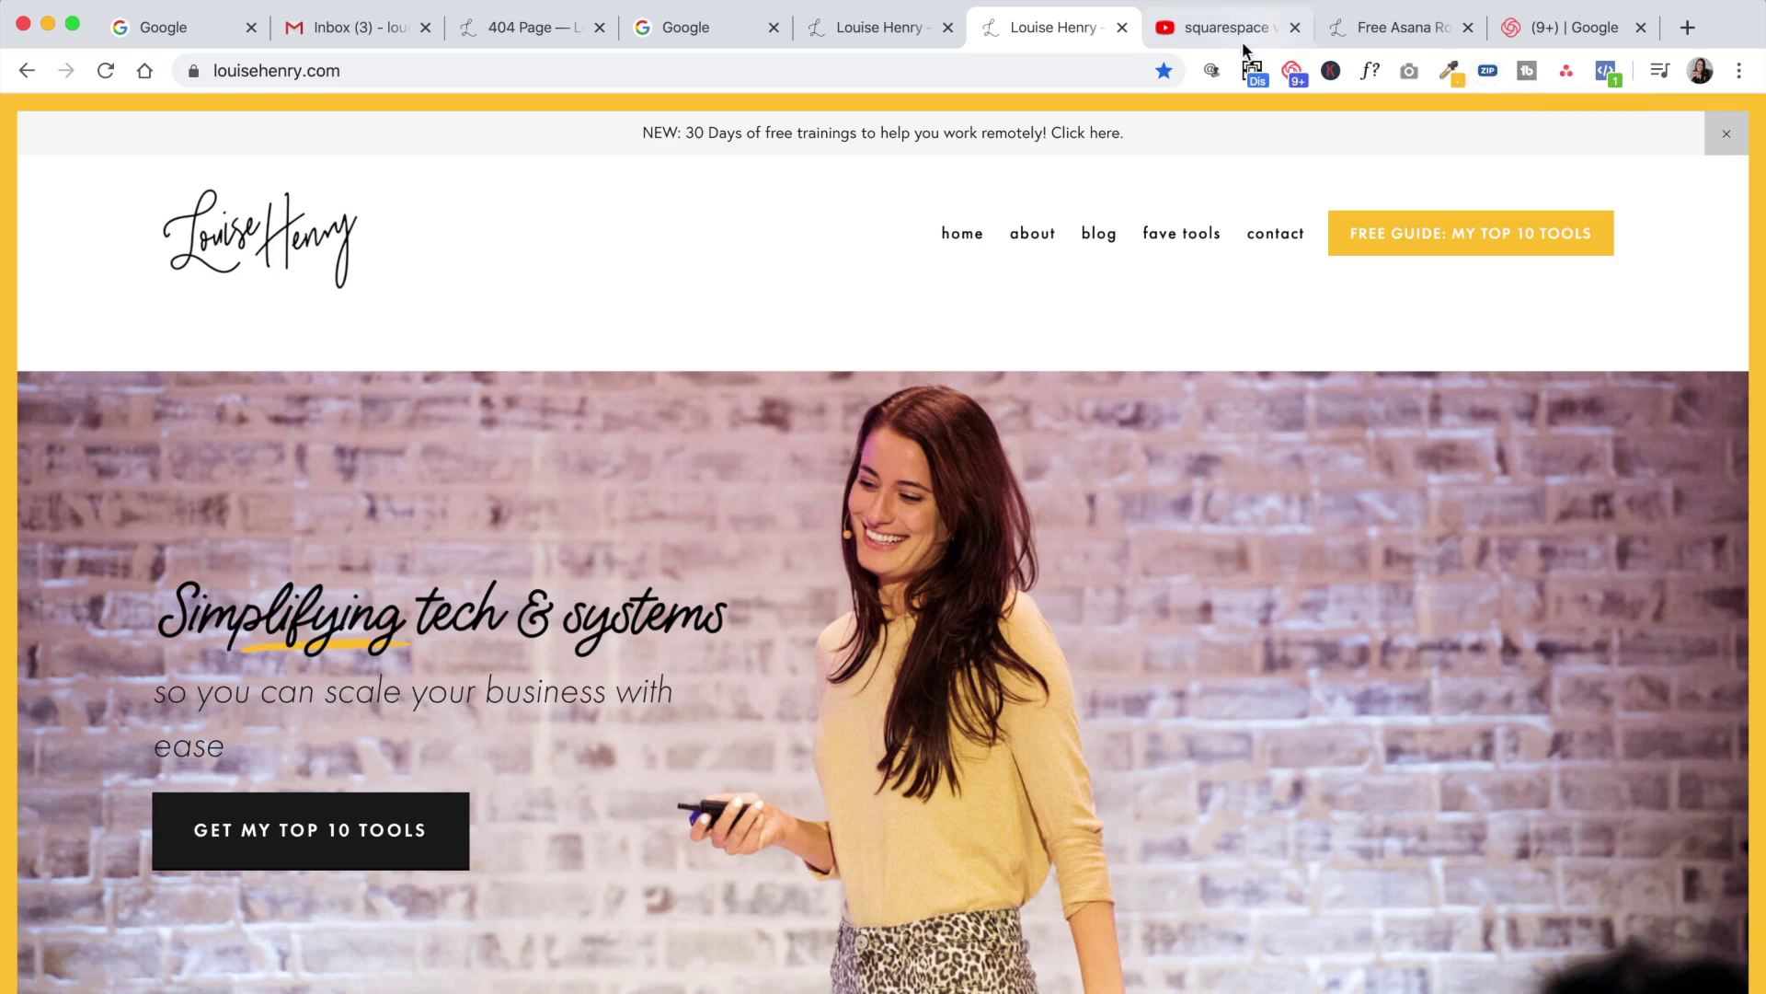
- Search YouTube for 'squarespace vs wix' and open TubeBuddy's keyword analysis scoring it 72/100
click(1216, 30)
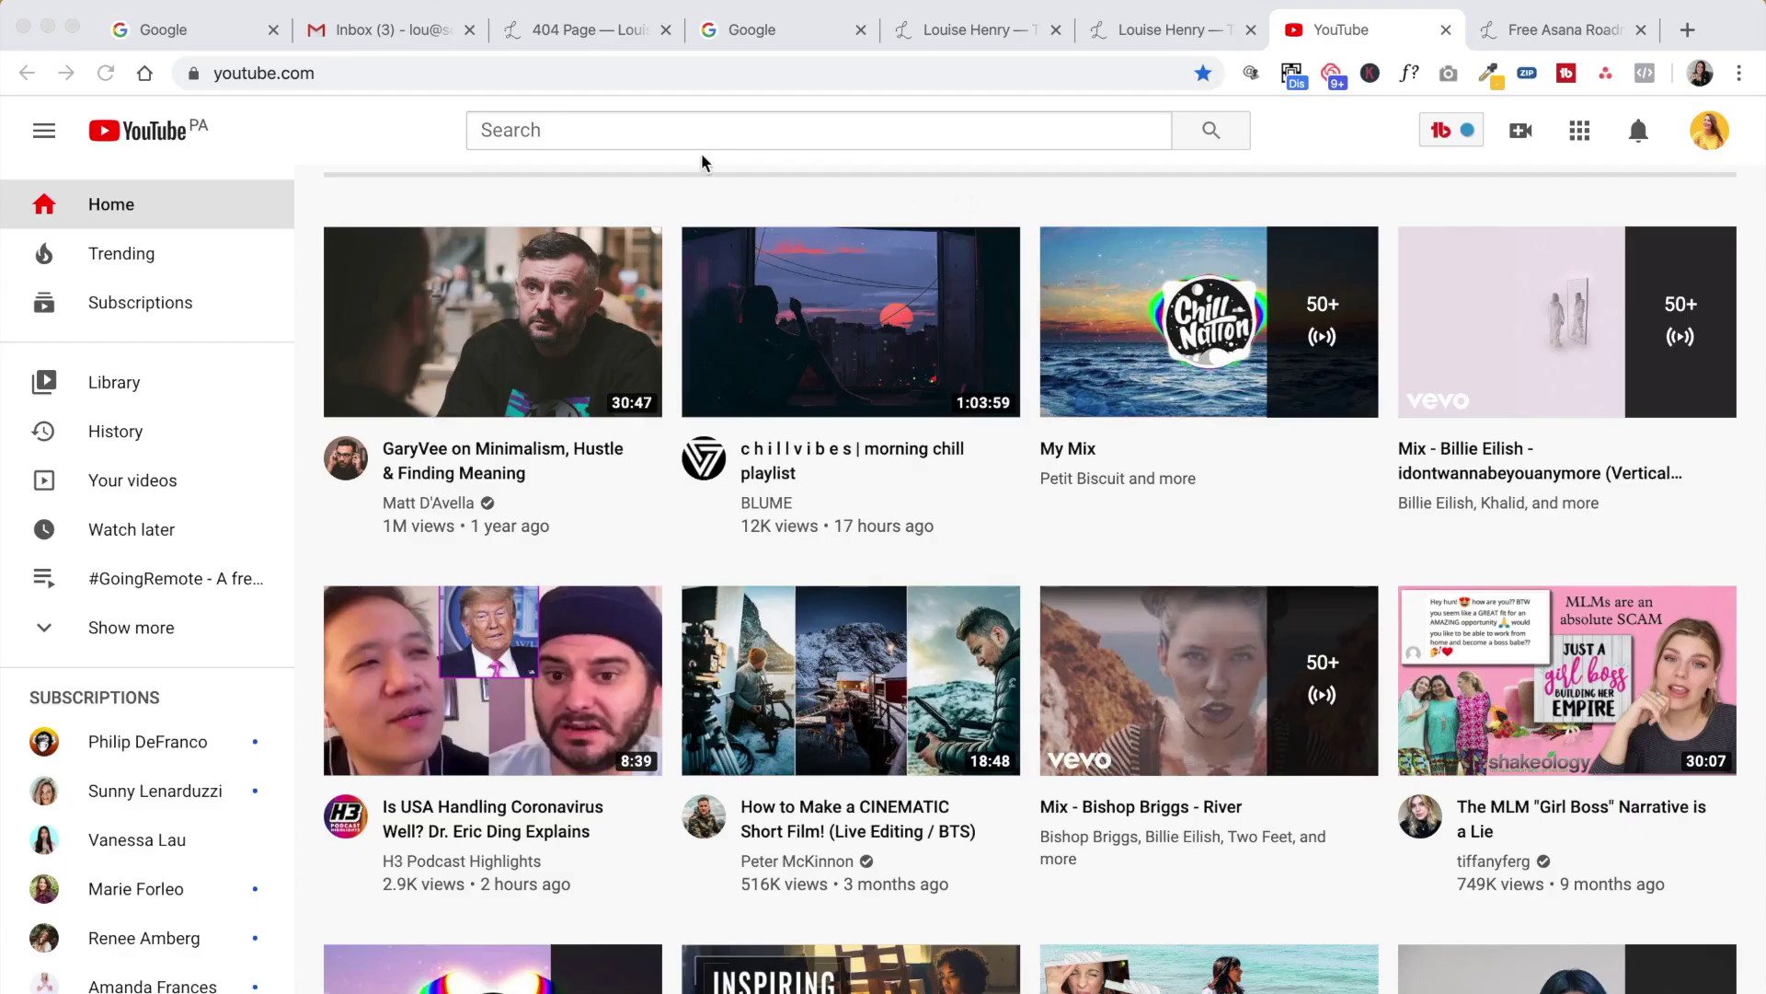
click(498, 125)
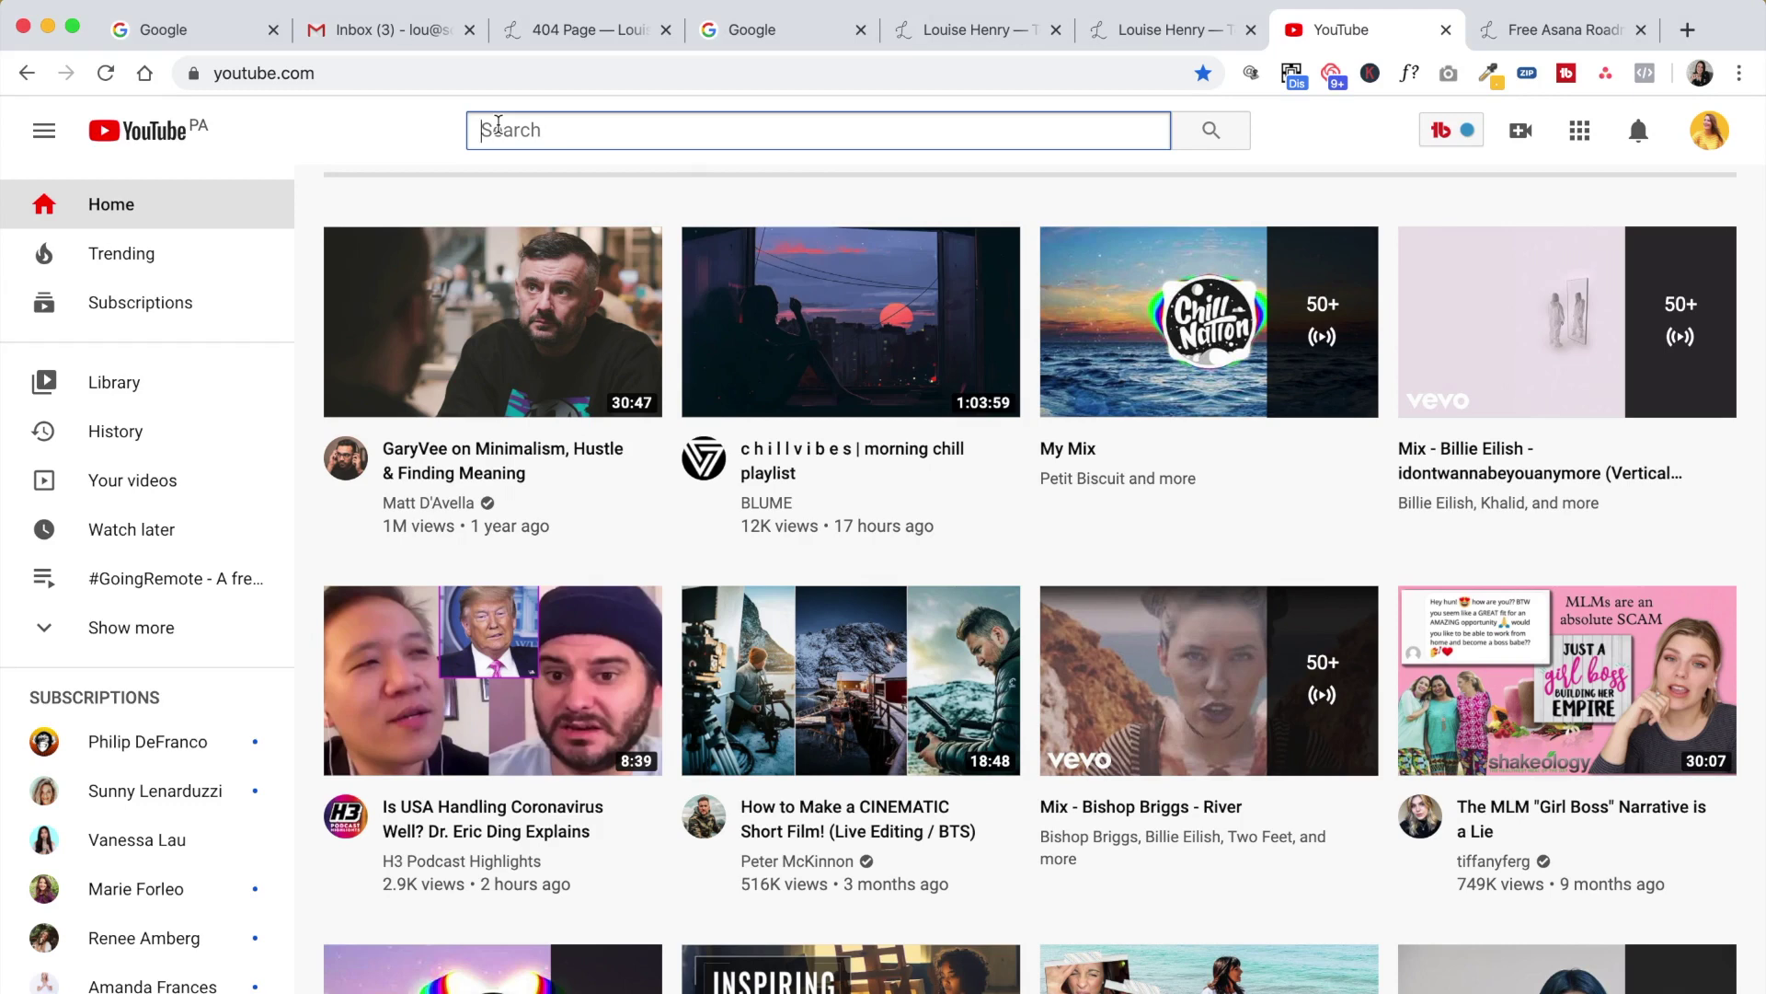
text(squarespacee)
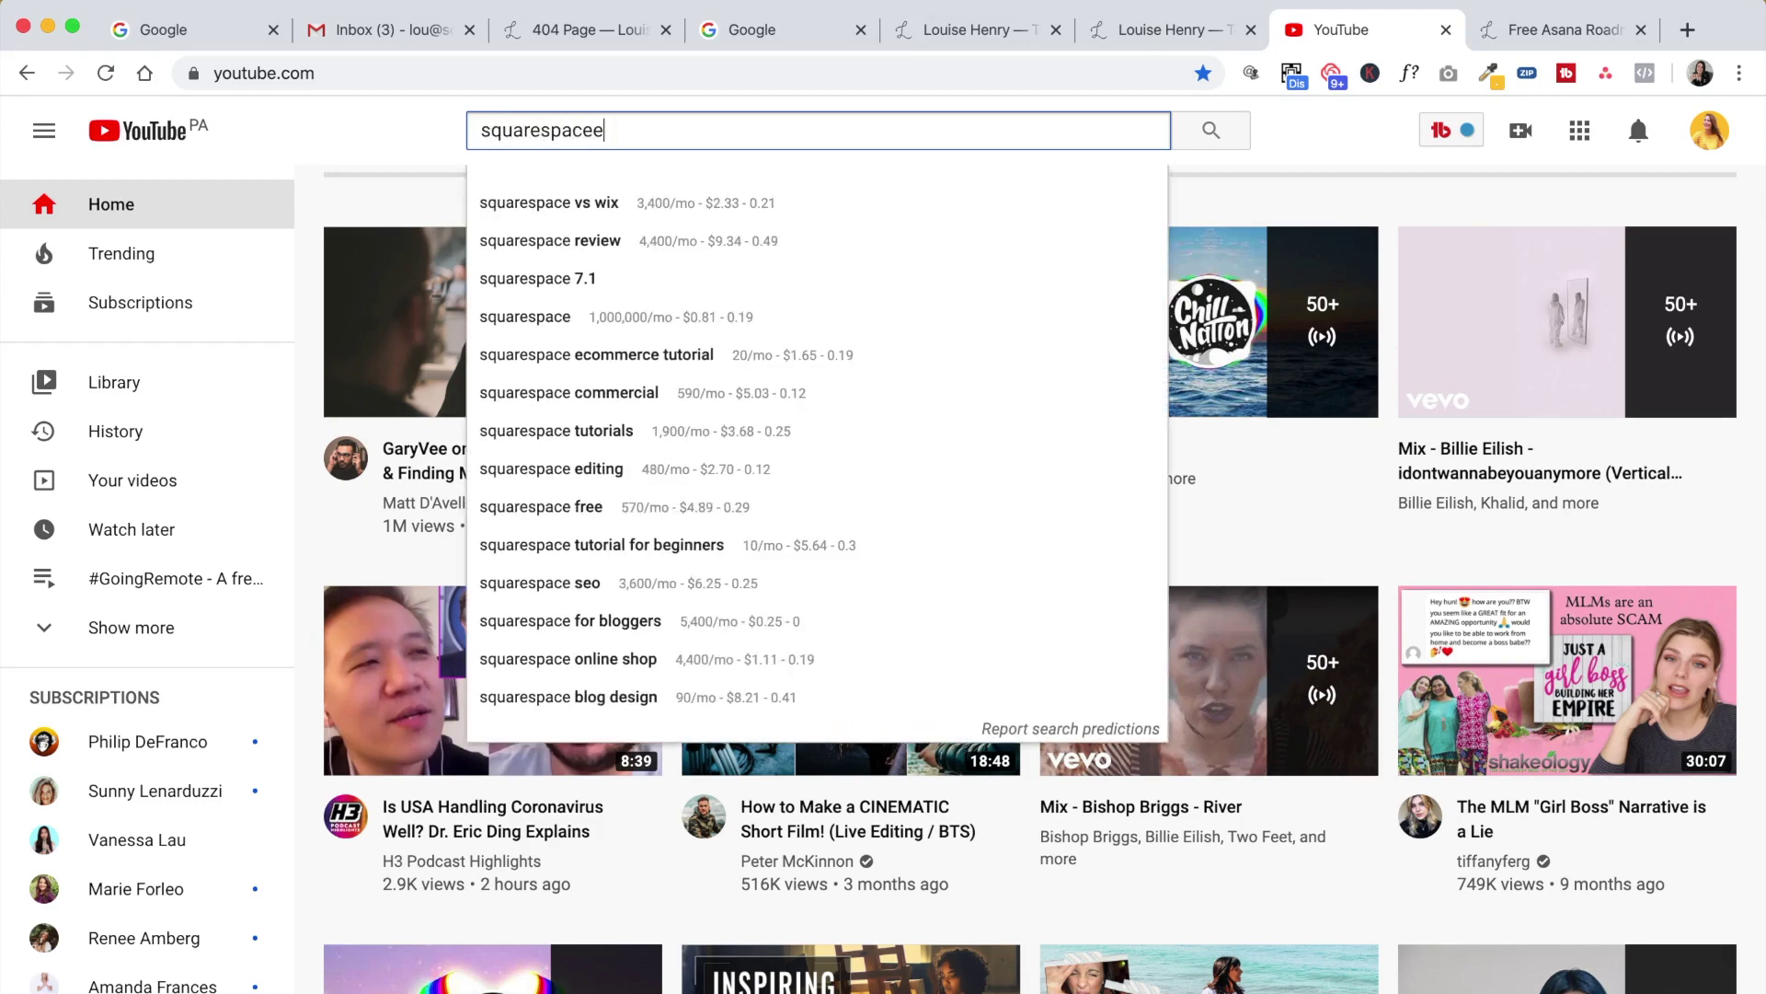
key(BackSpace)
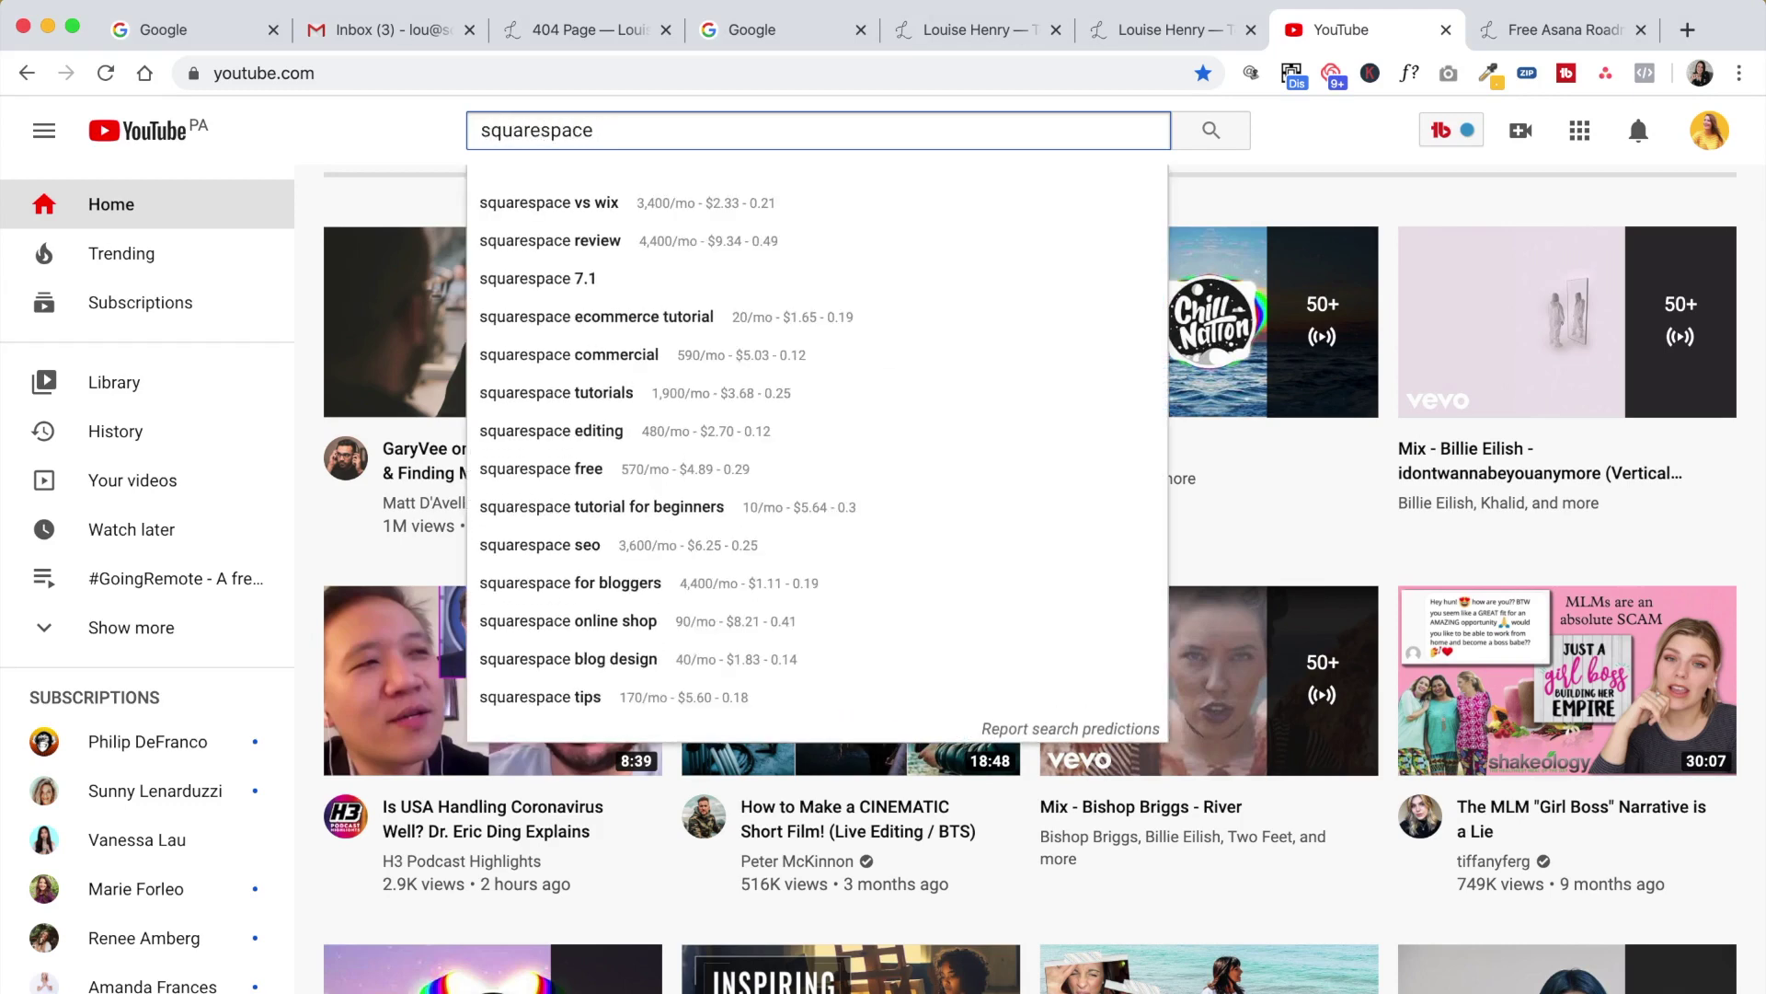
text(vs)
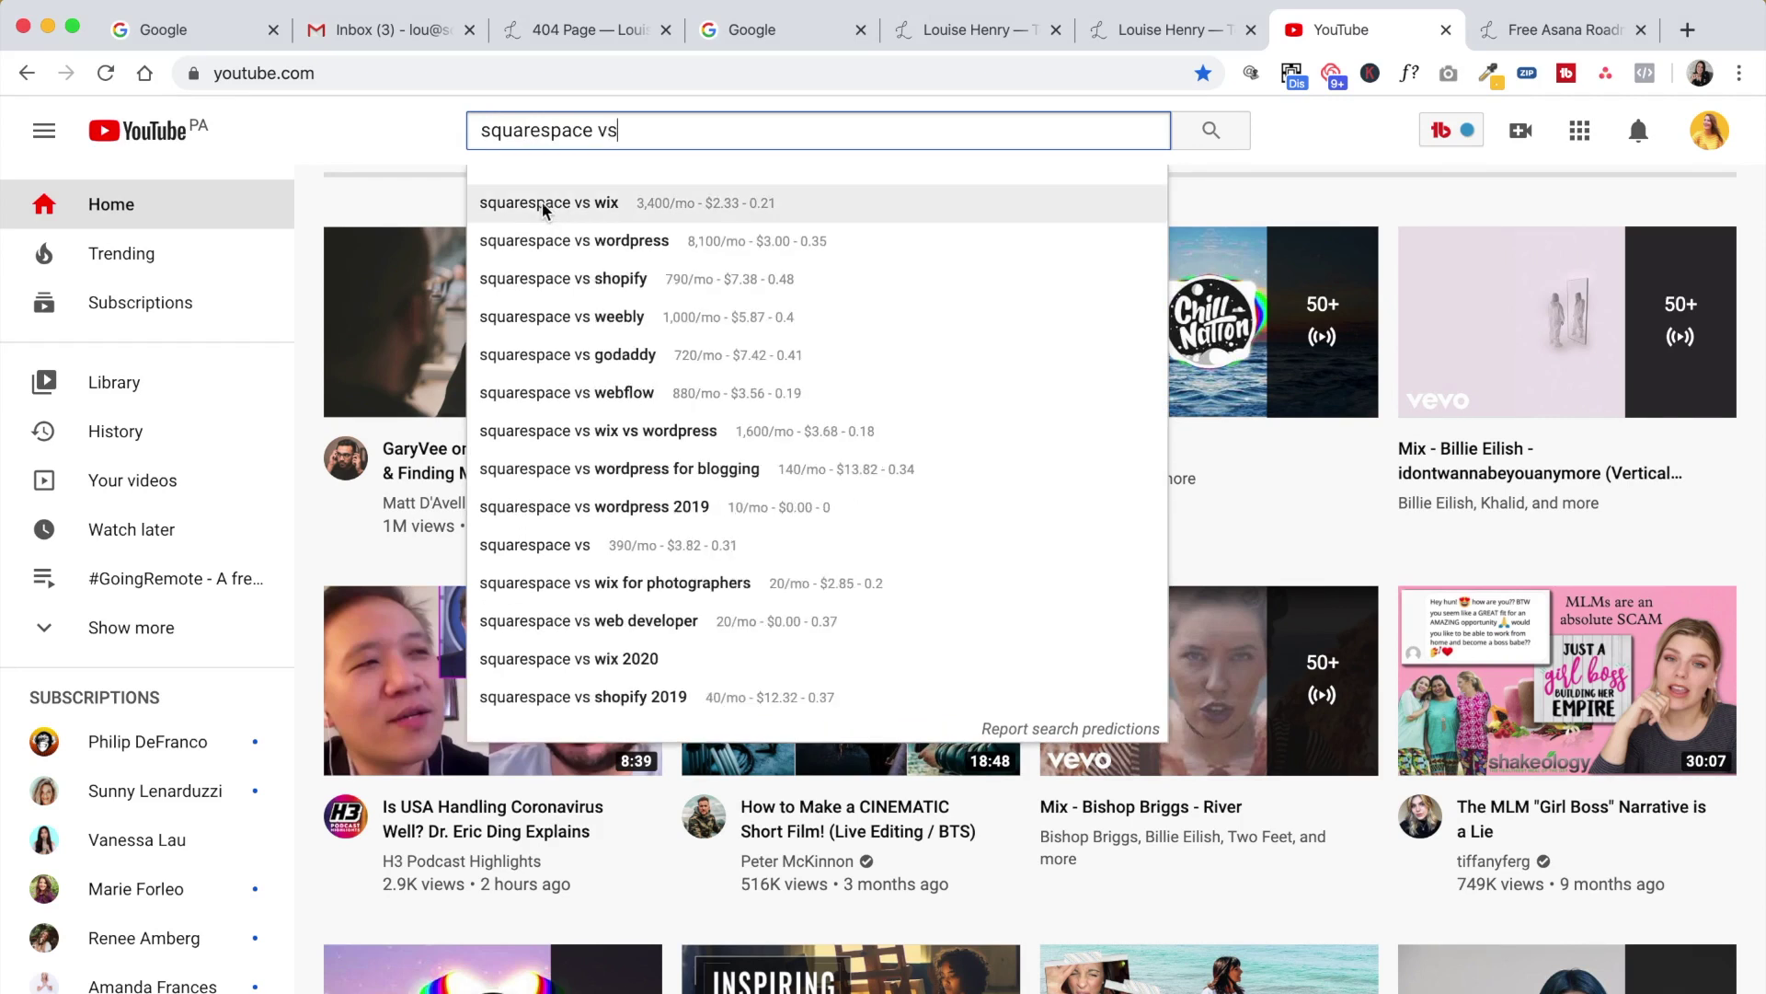
click(543, 205)
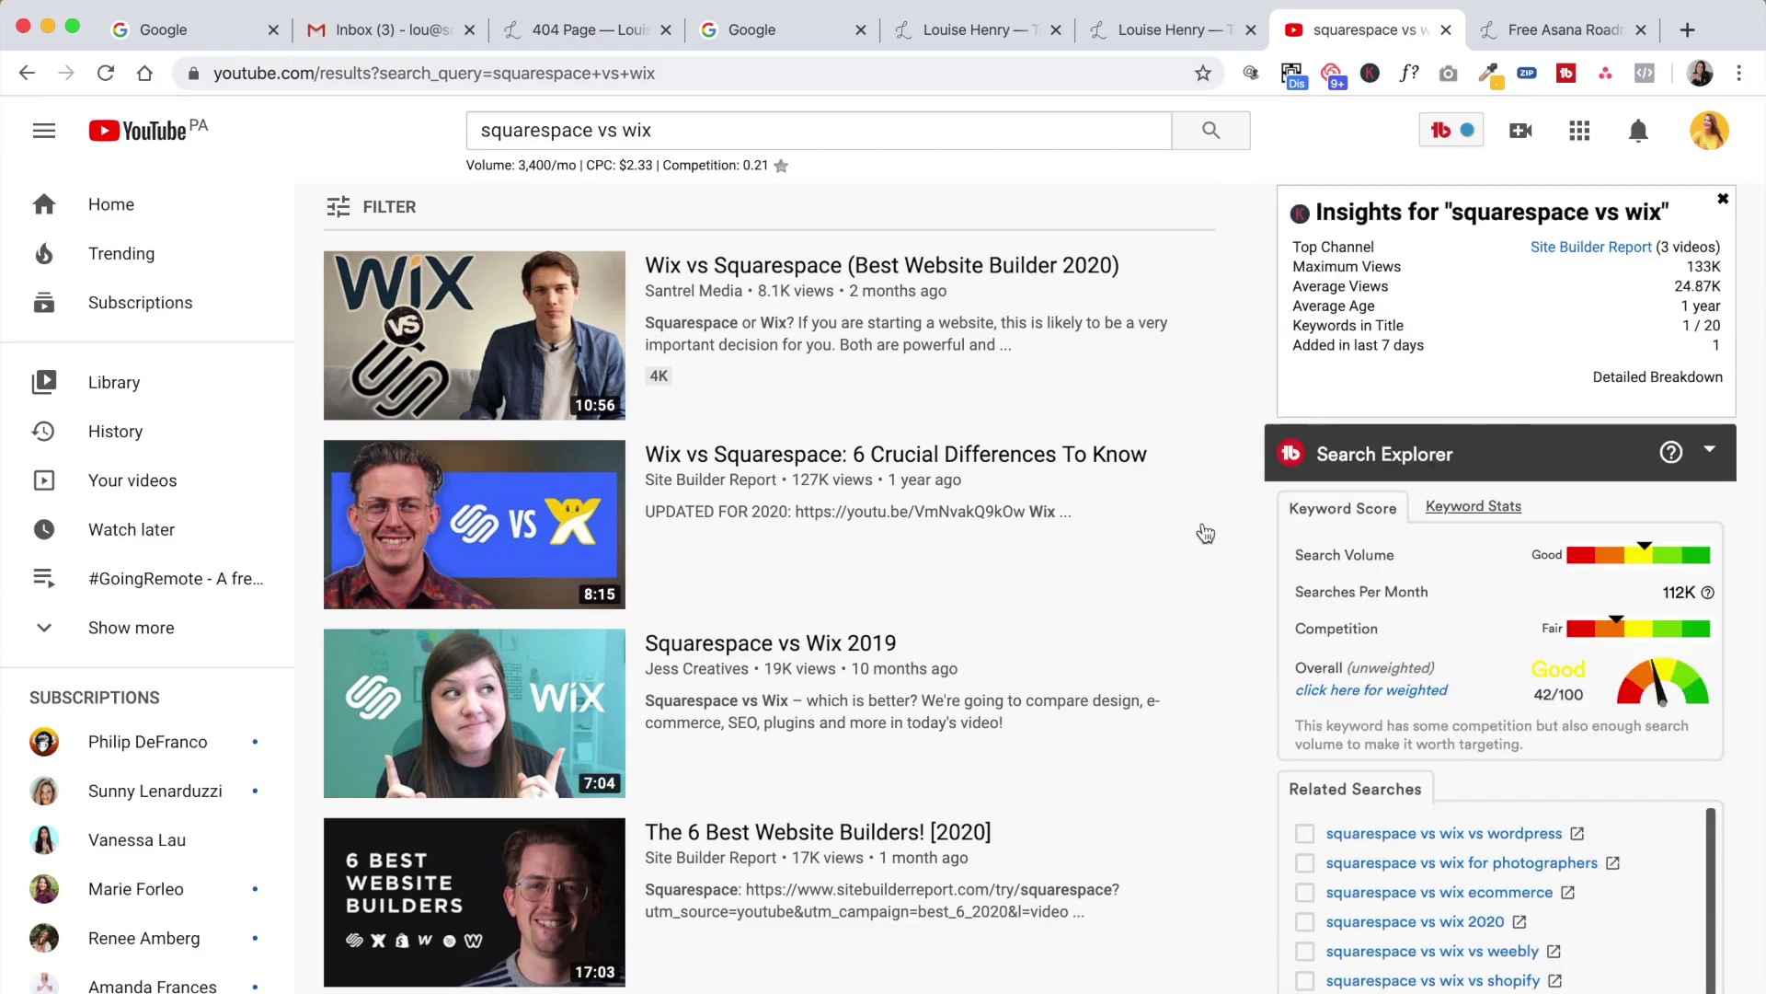
scroll(1540, 599, down, 3)
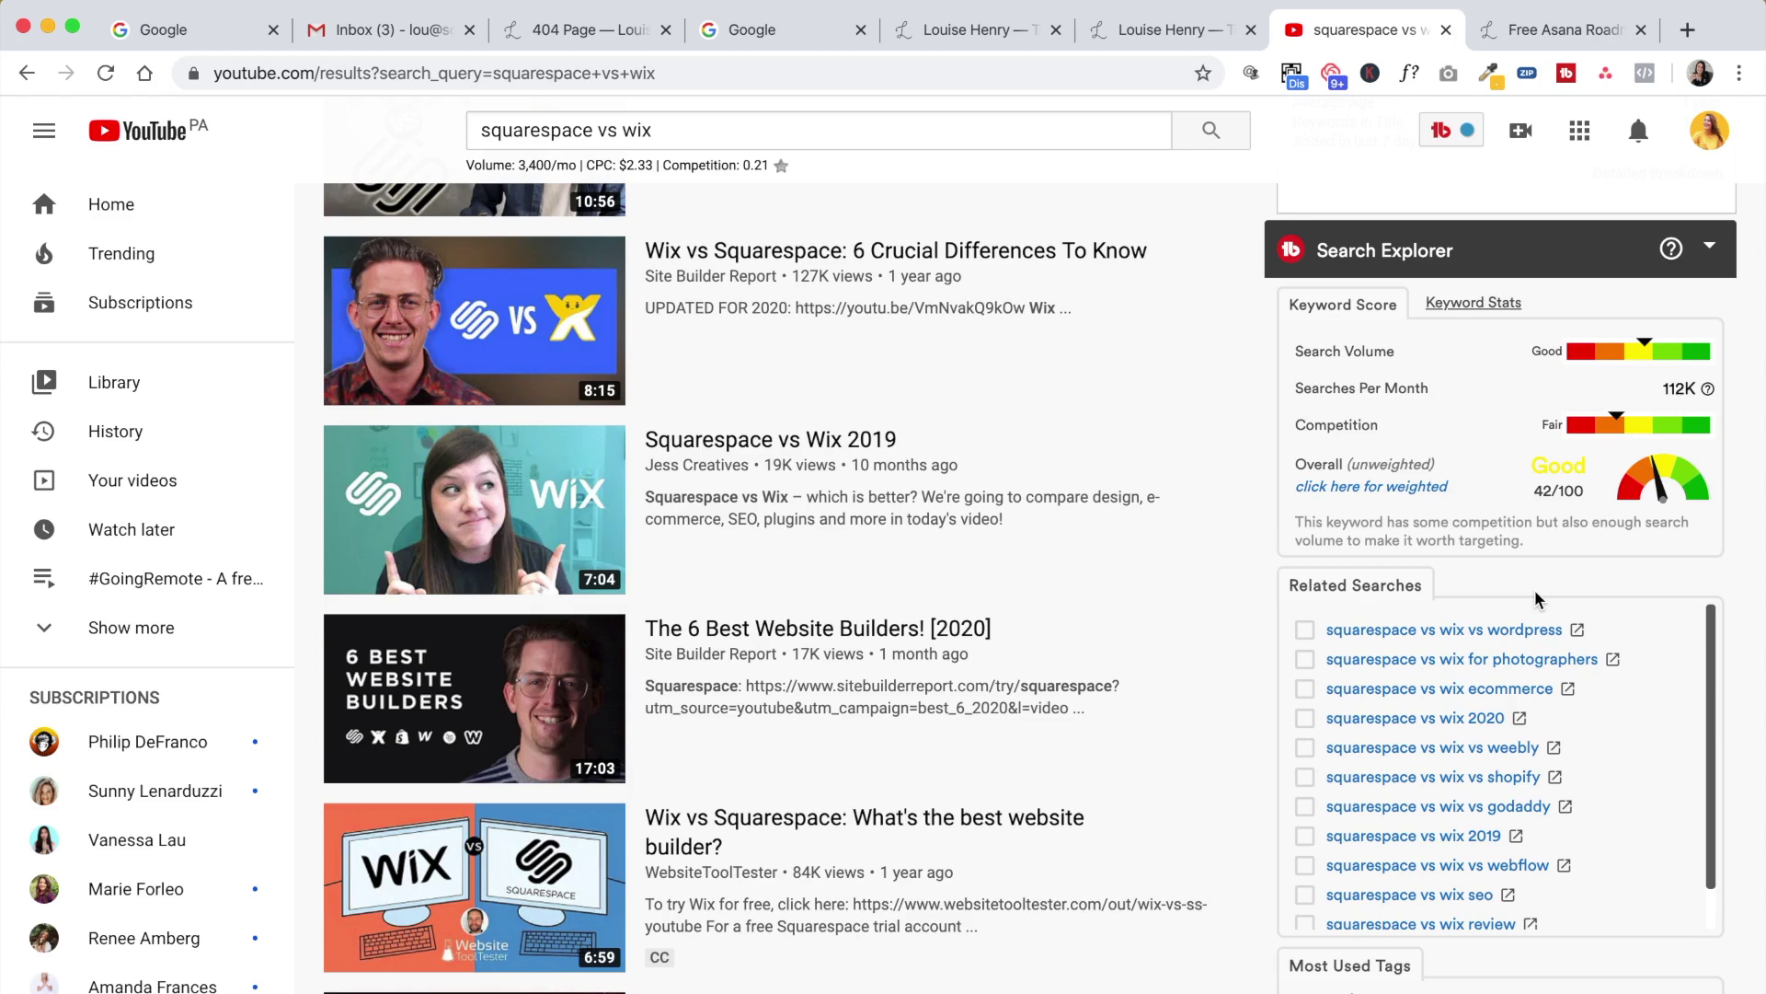
click(1418, 497)
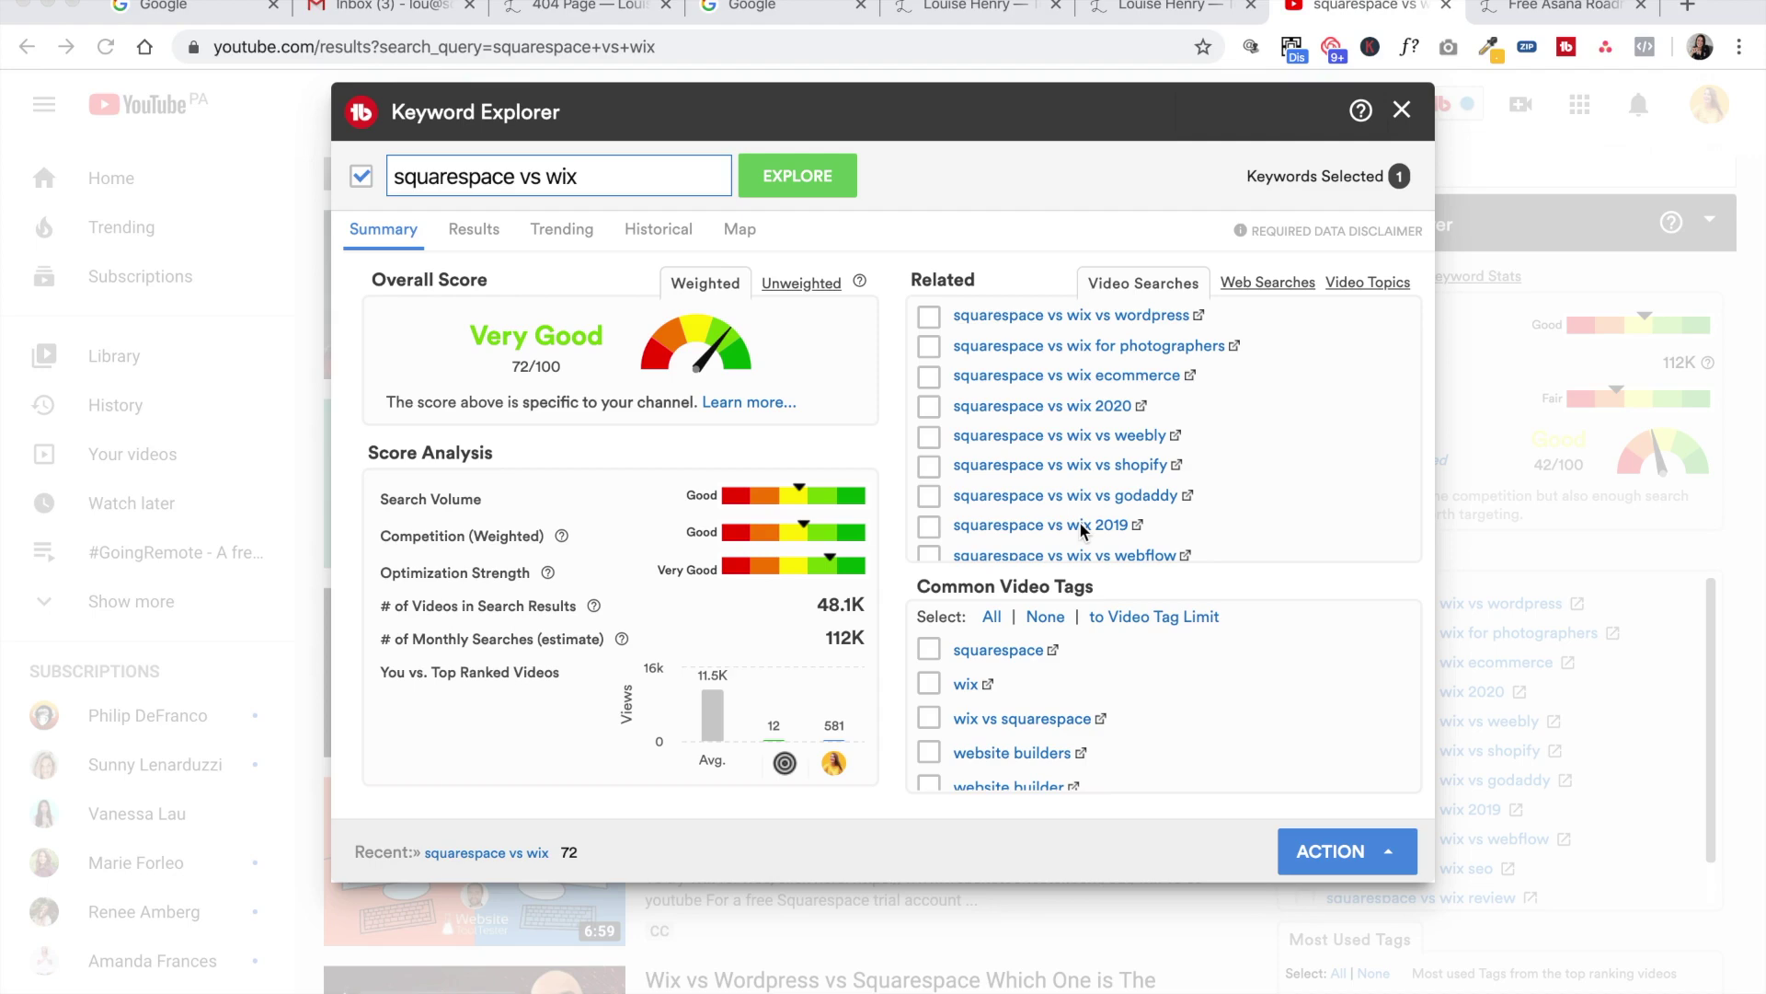
- Switch to the Free Asana Roadmap tab showing louisehenry.com's Asana page
click(1588, 3)
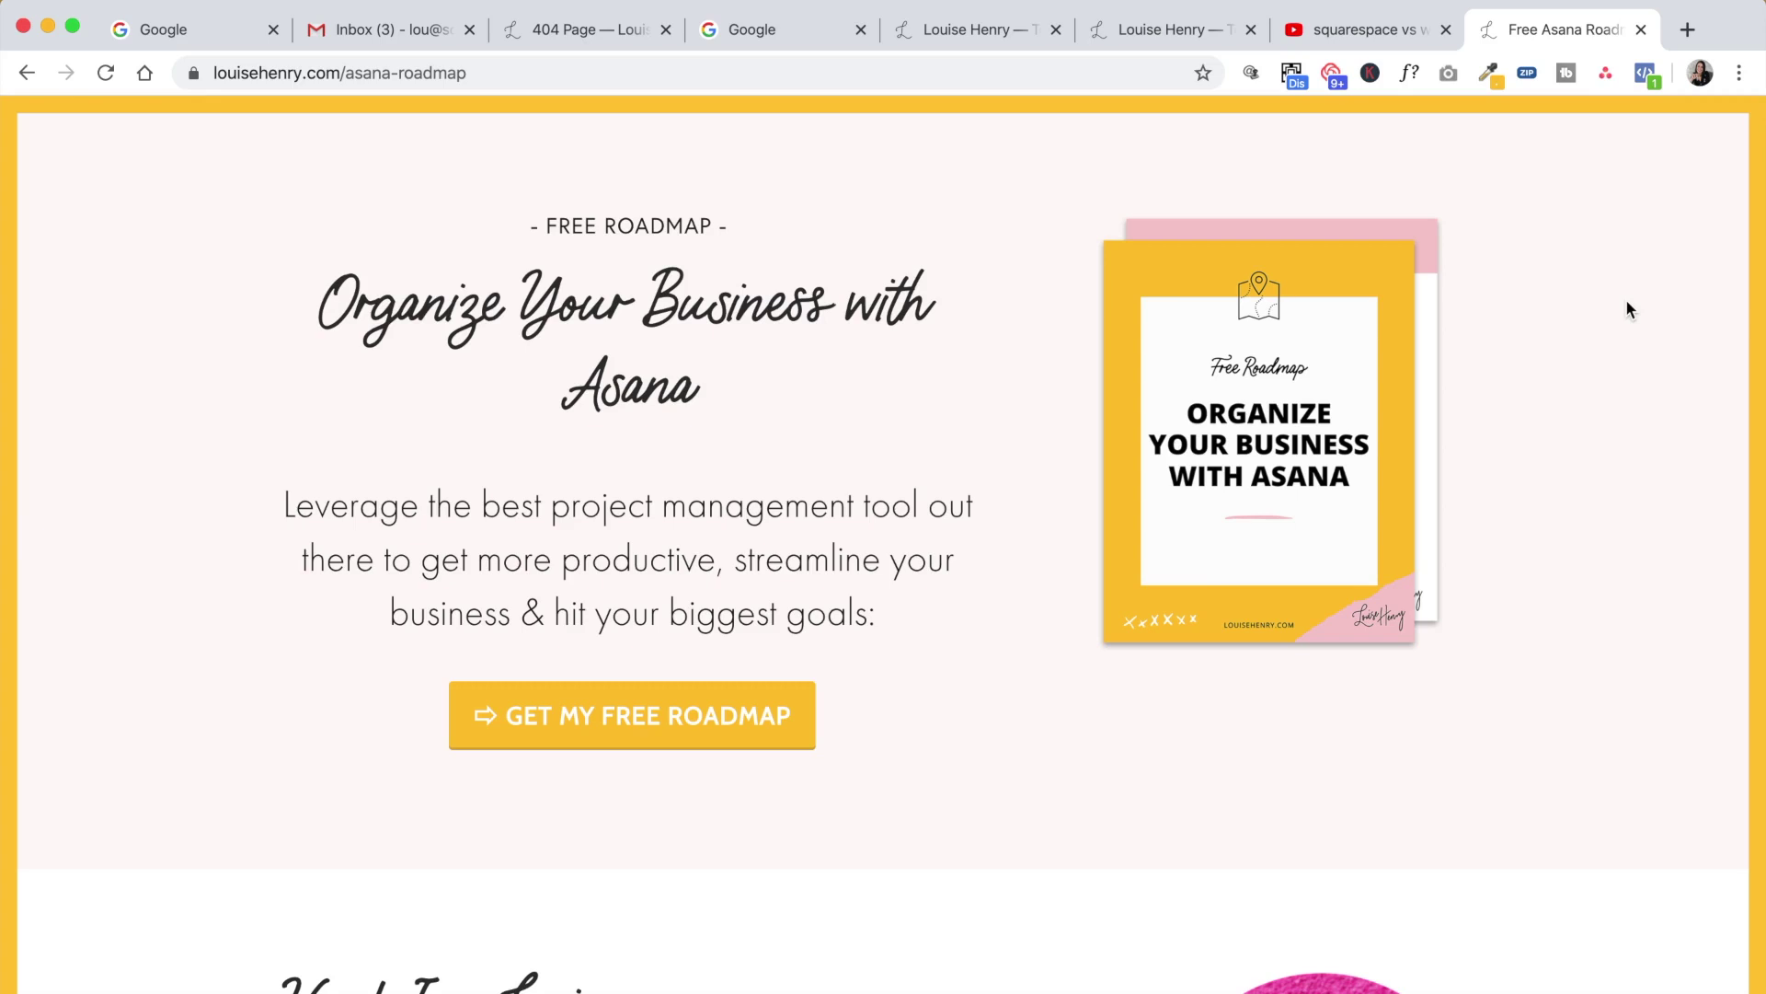
- Start a new Asana task named 'Improve page' with this page's link attached
scroll(1627, 304, down, 3)
scroll(1627, 308, up, 3)
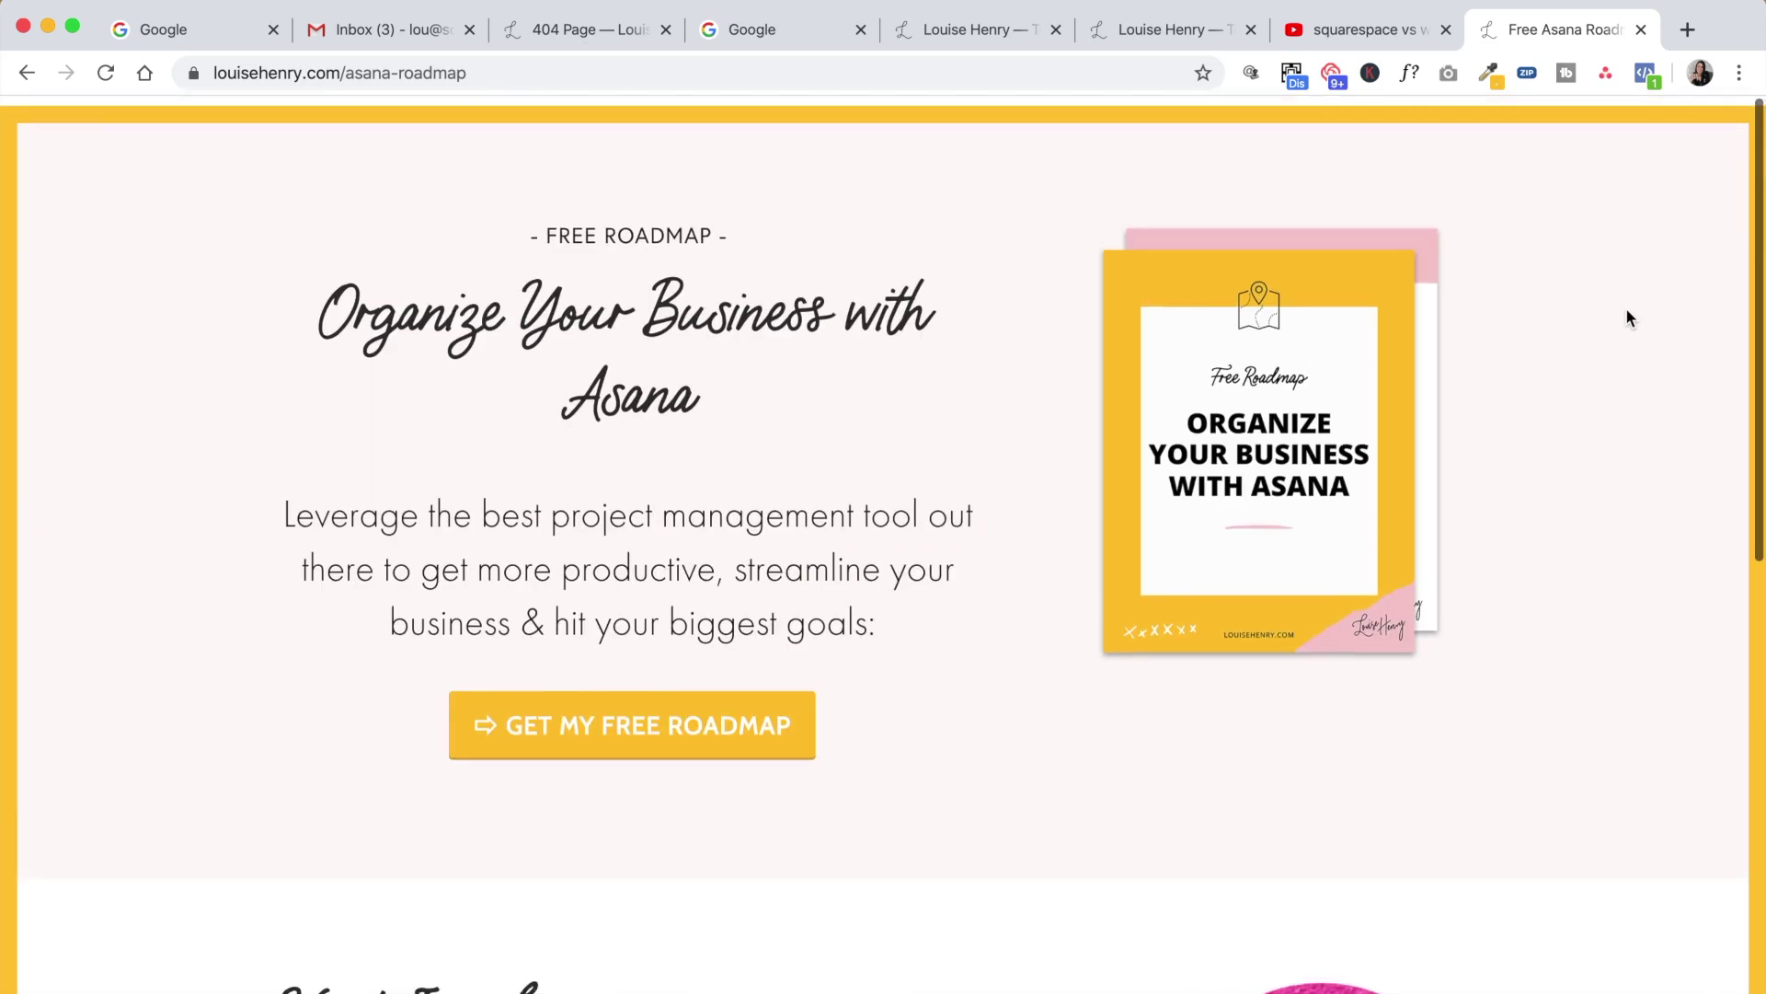
click(1606, 76)
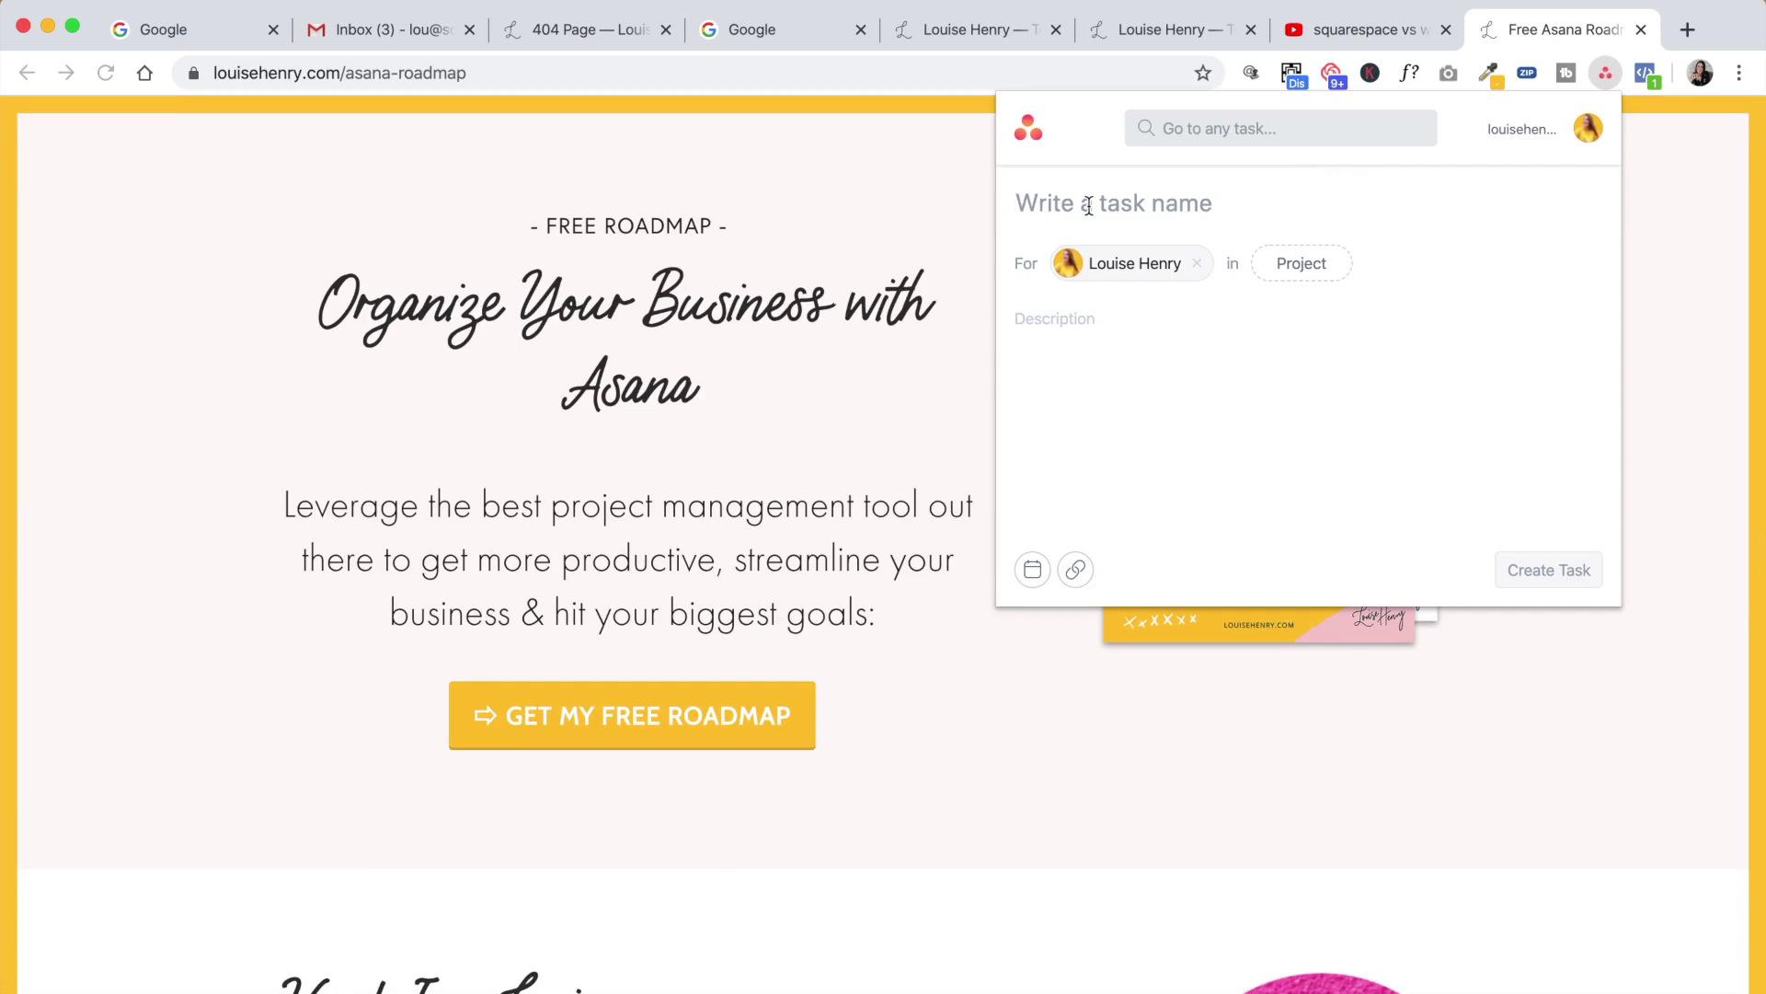
text(Improve)
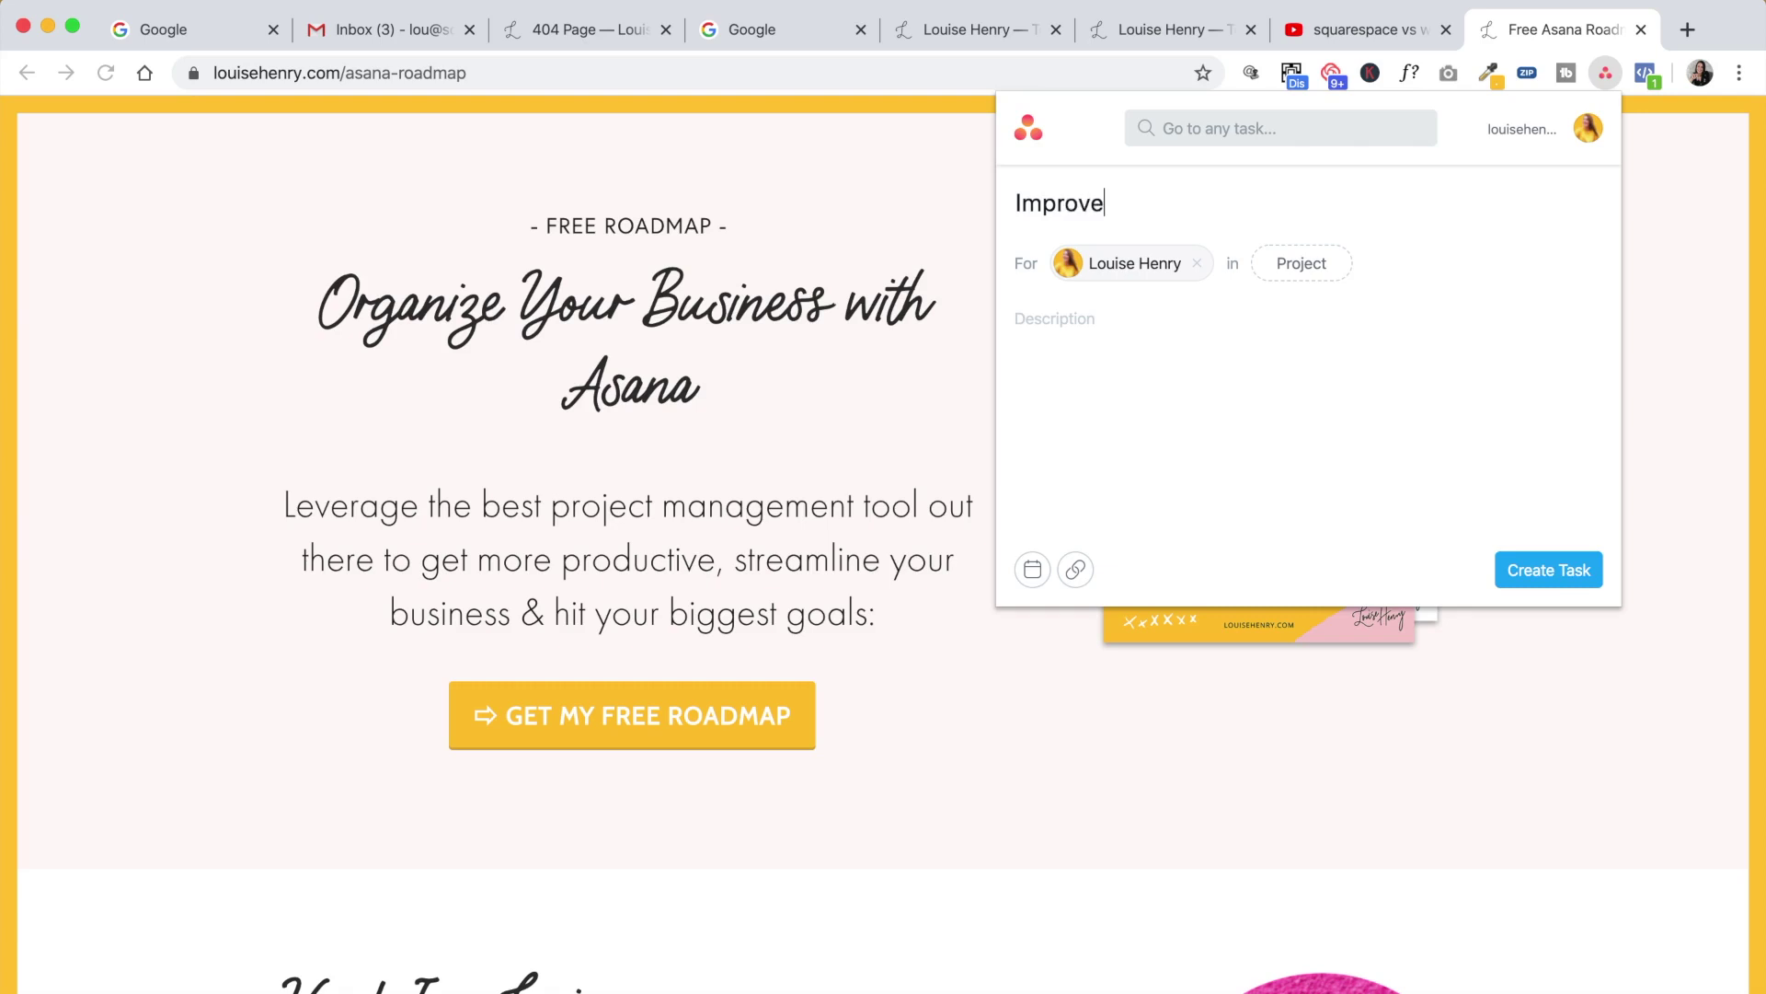
text( page)
click(1078, 573)
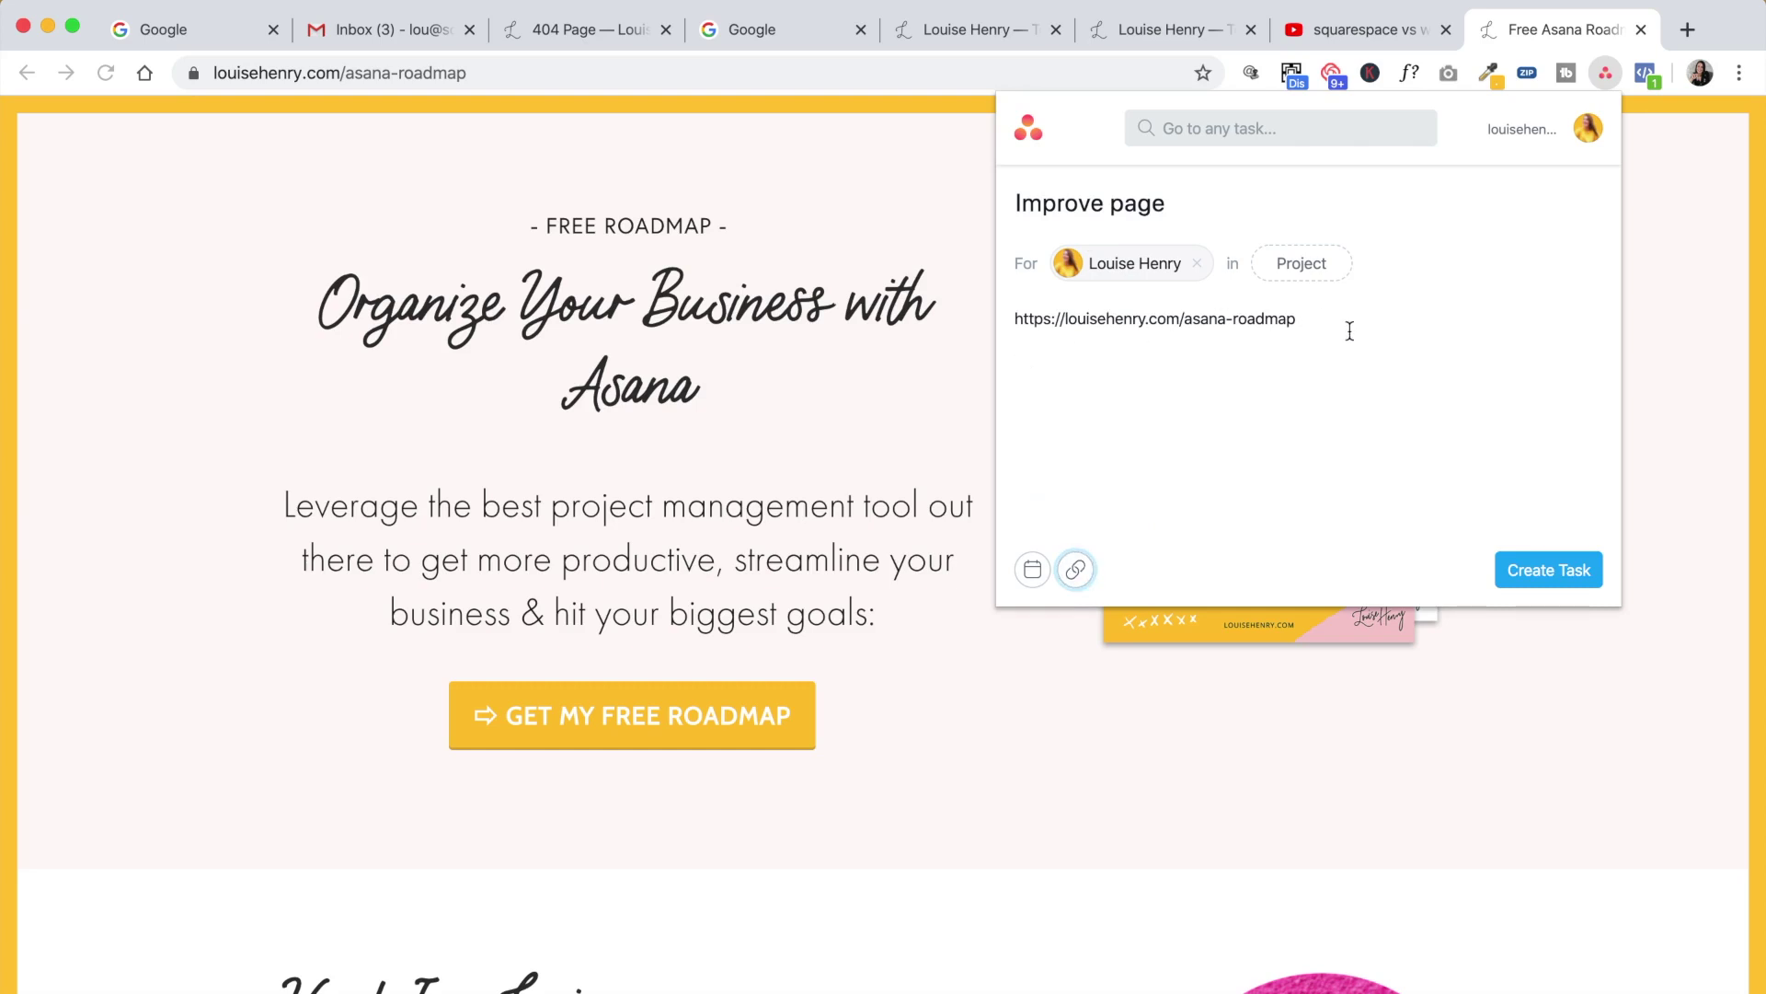
- Put the task in the Uplevel with Asana Management project, due today, and create it
click(1303, 264)
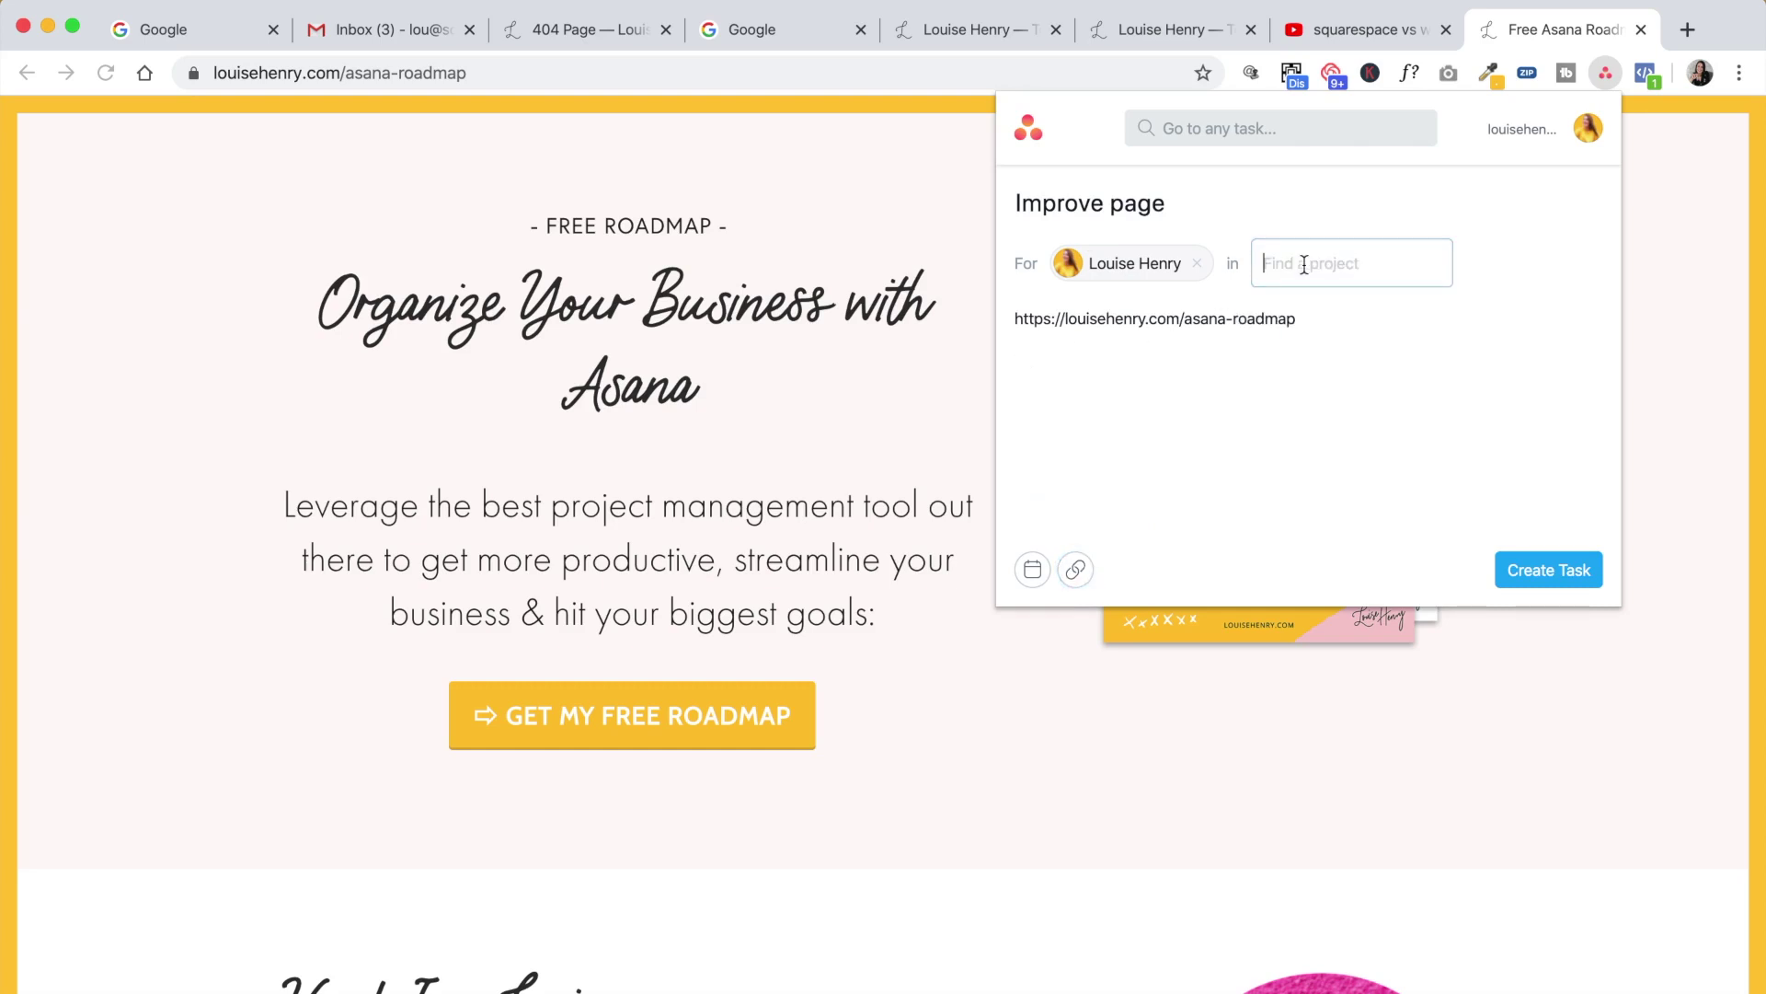
text(upl)
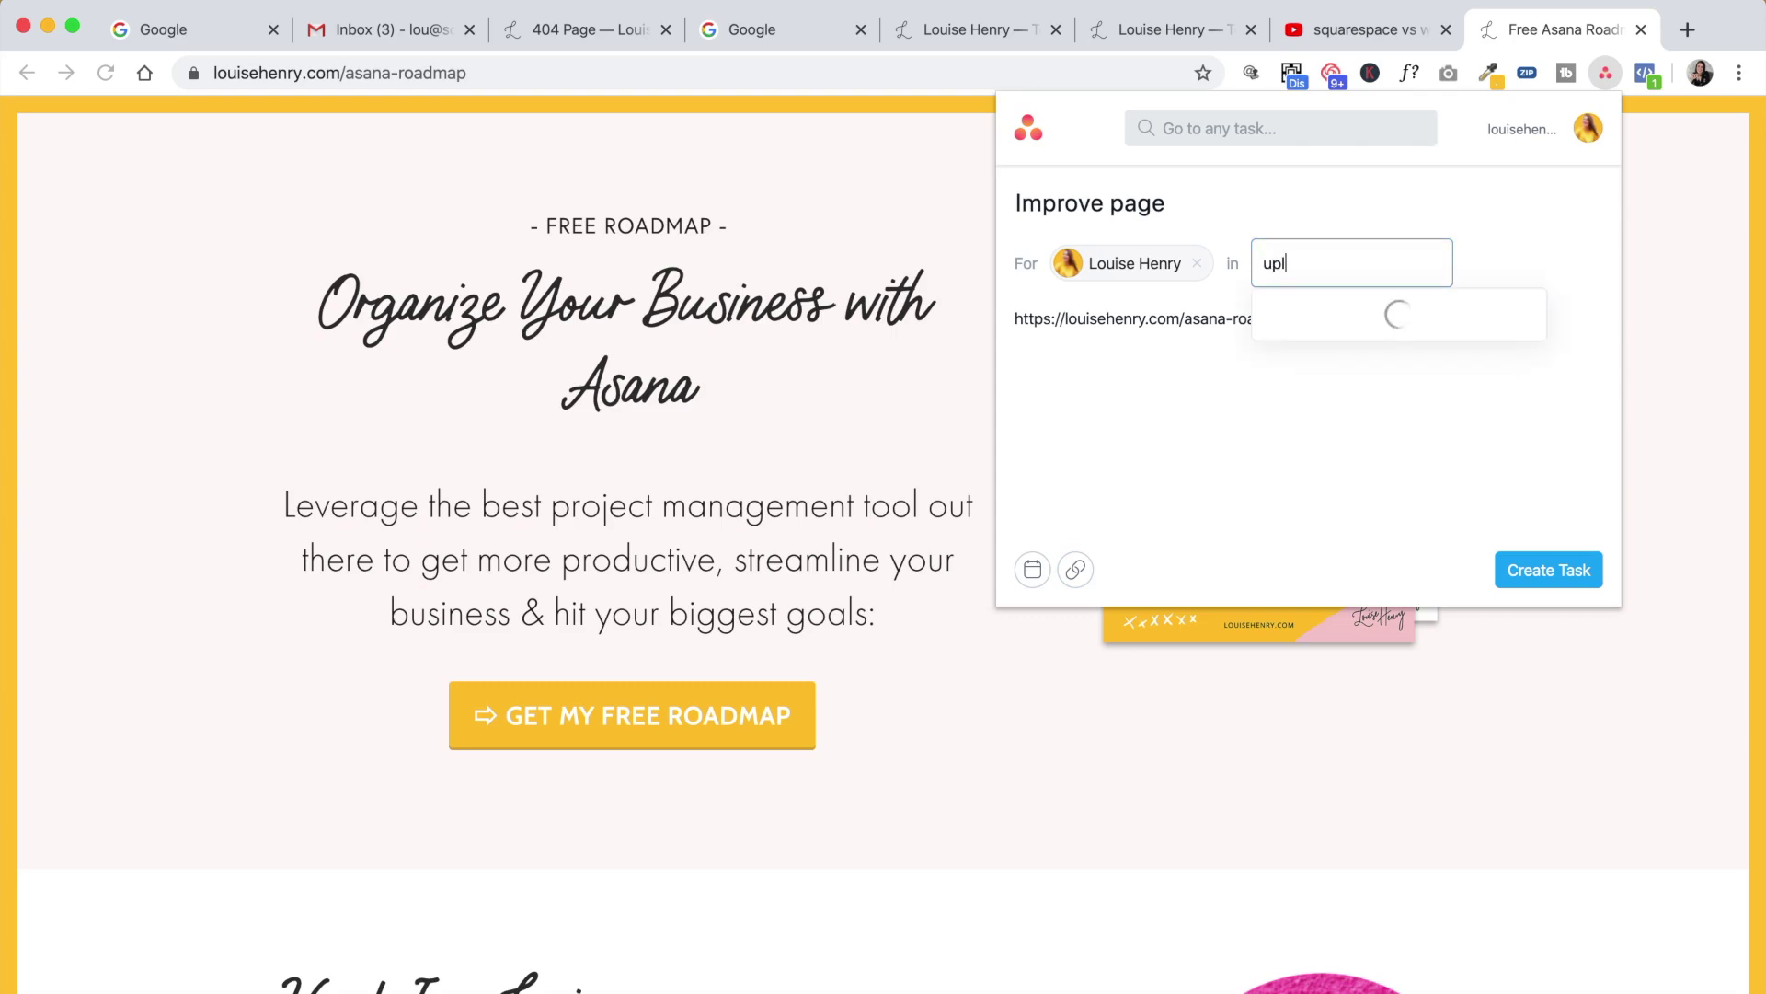
click(1302, 315)
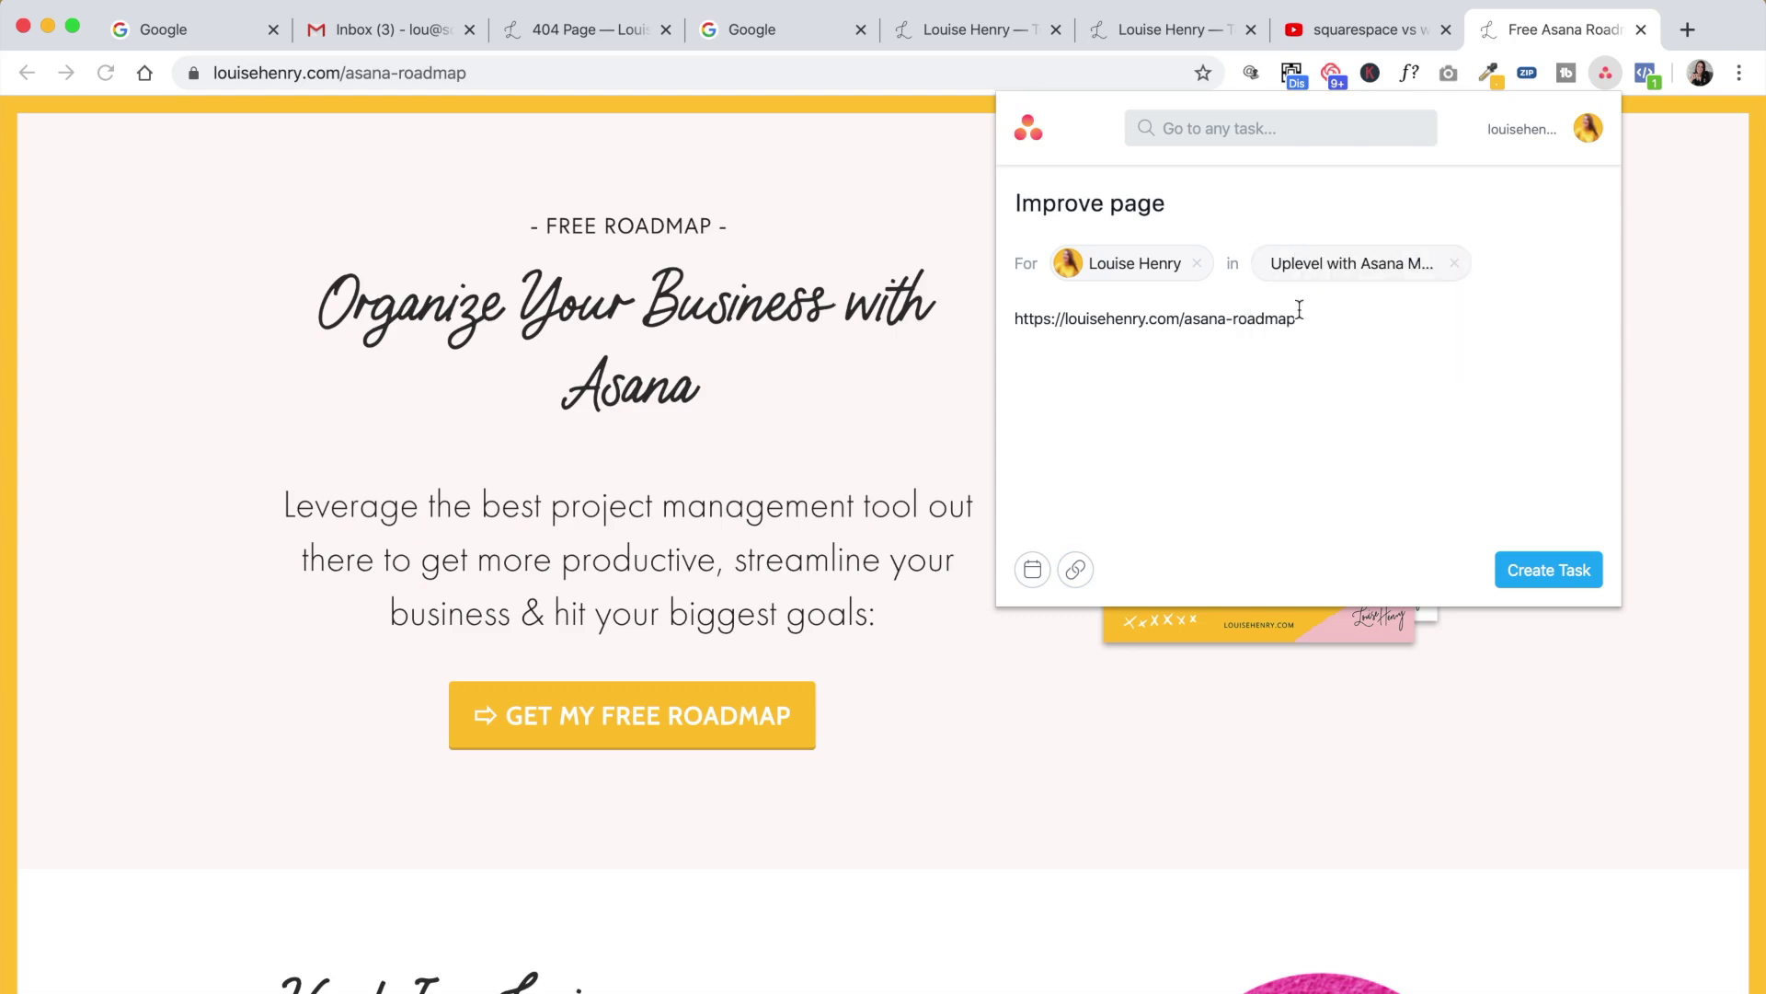
click(1033, 570)
click(1294, 410)
click(1567, 581)
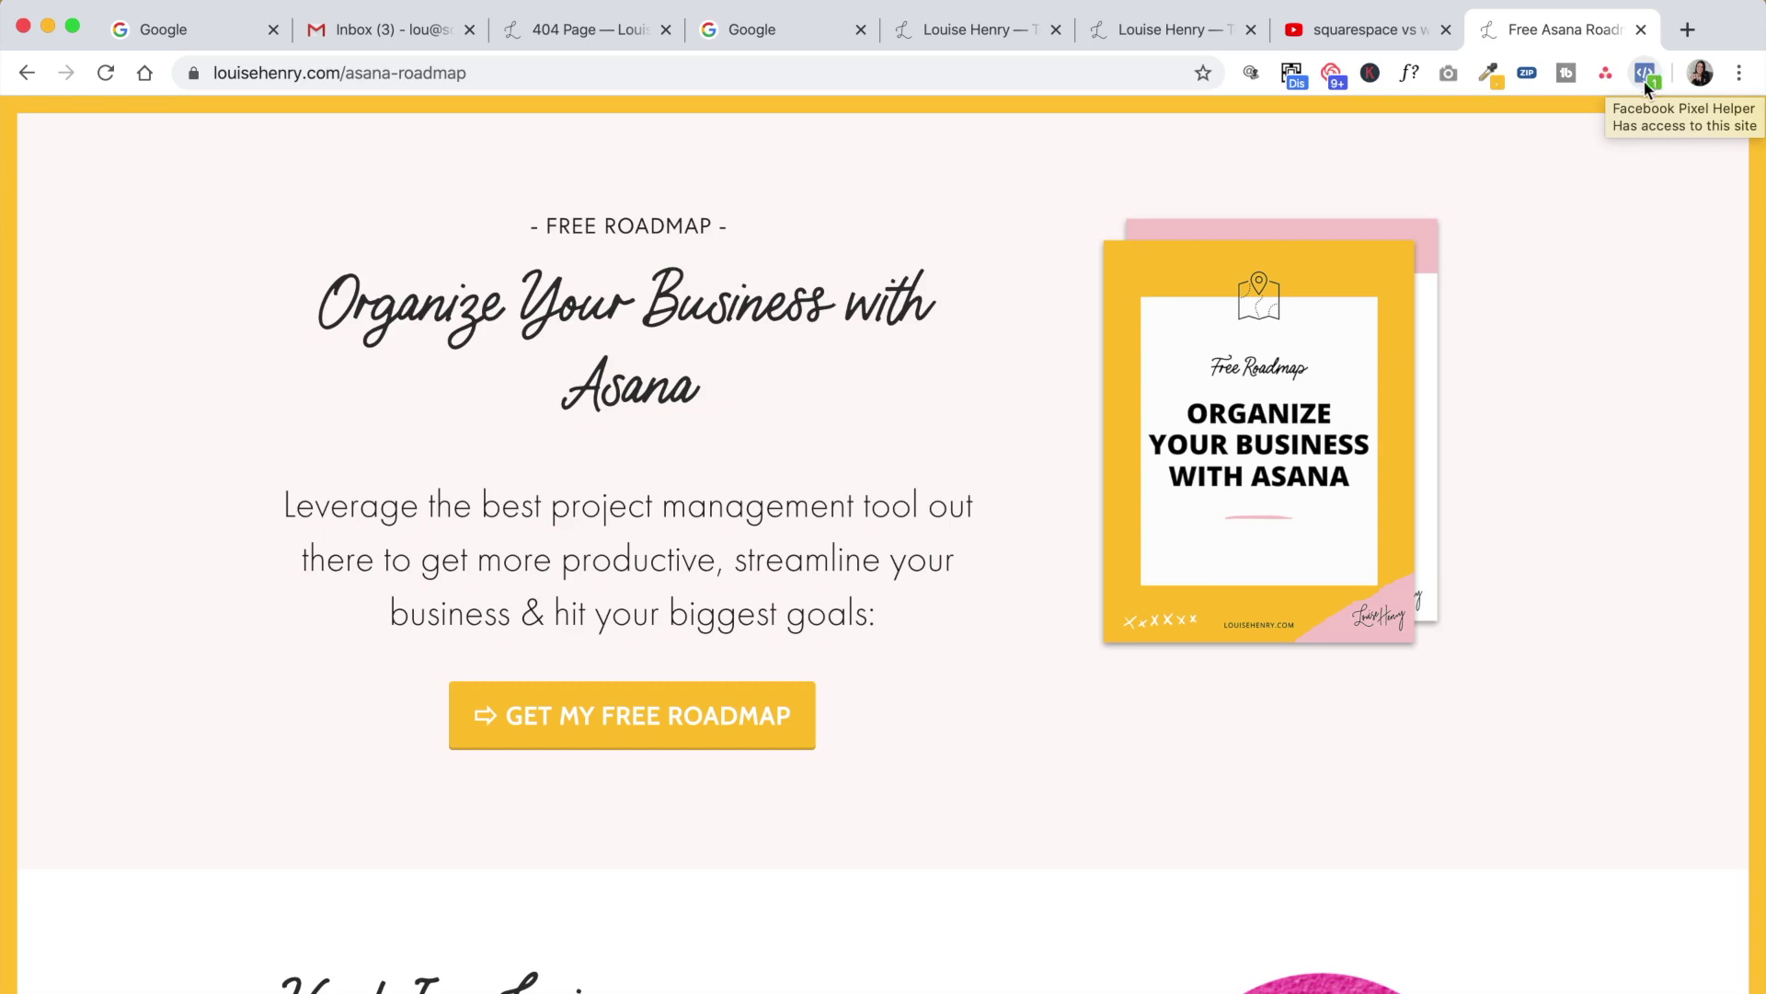
click(1646, 75)
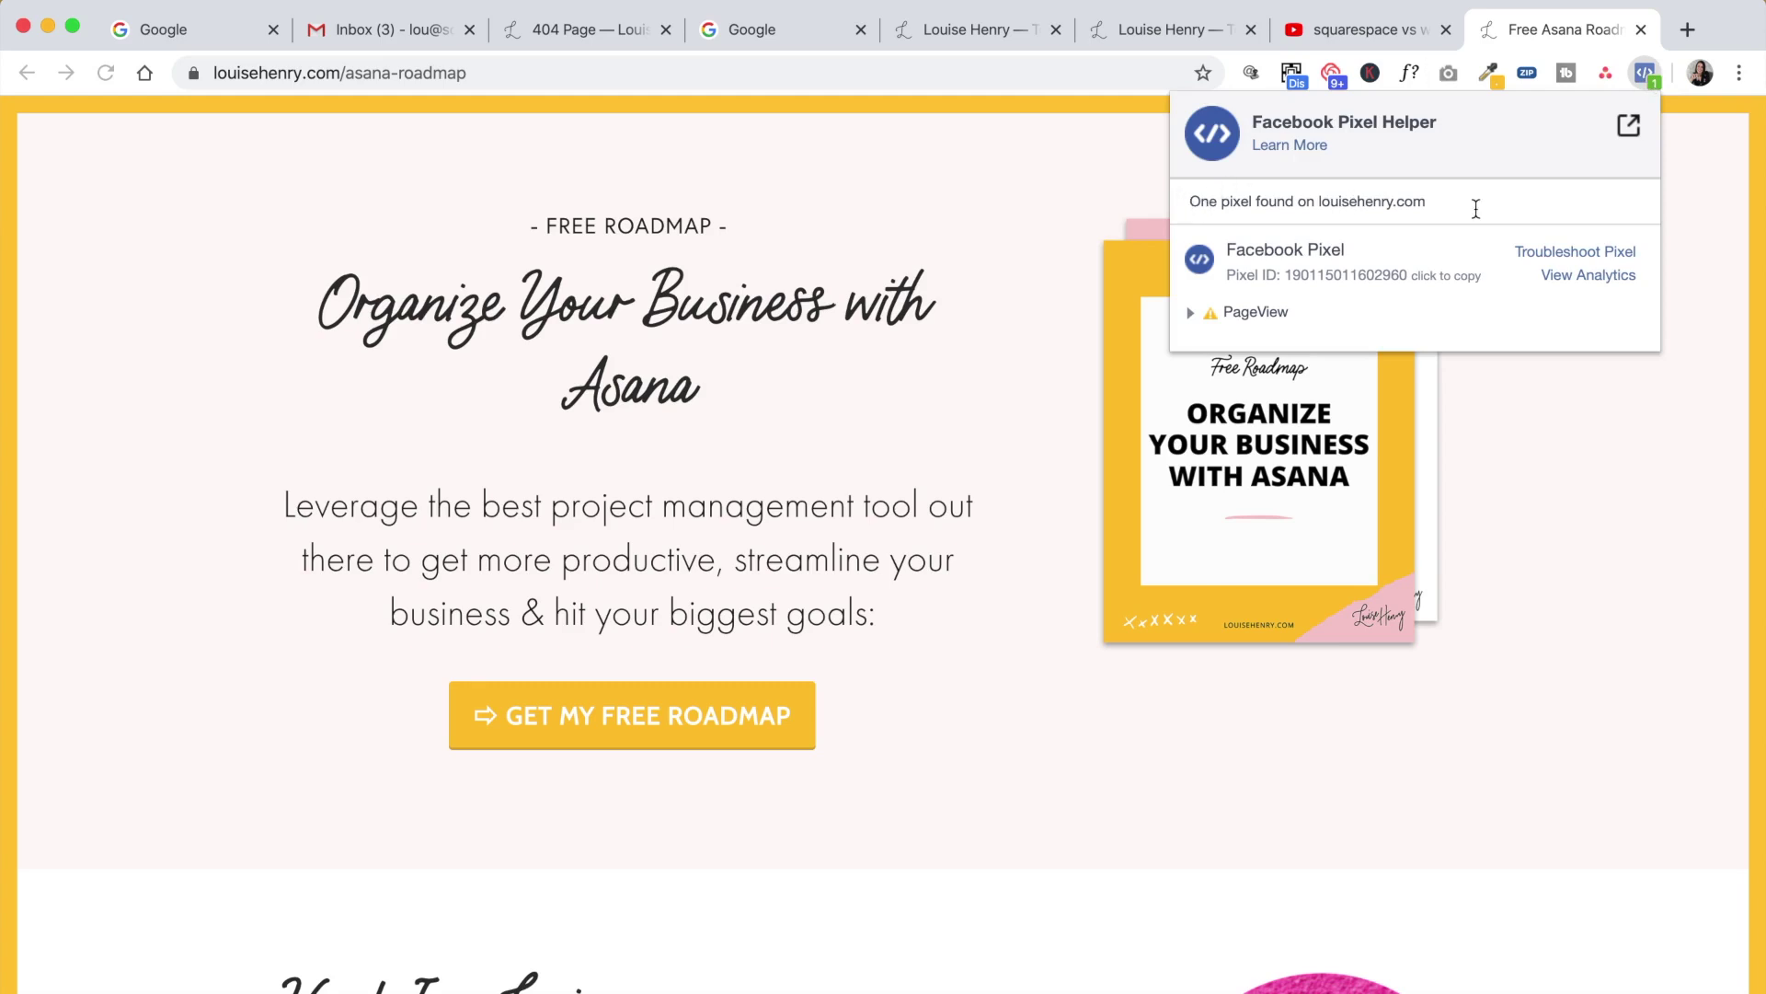
click(1647, 74)
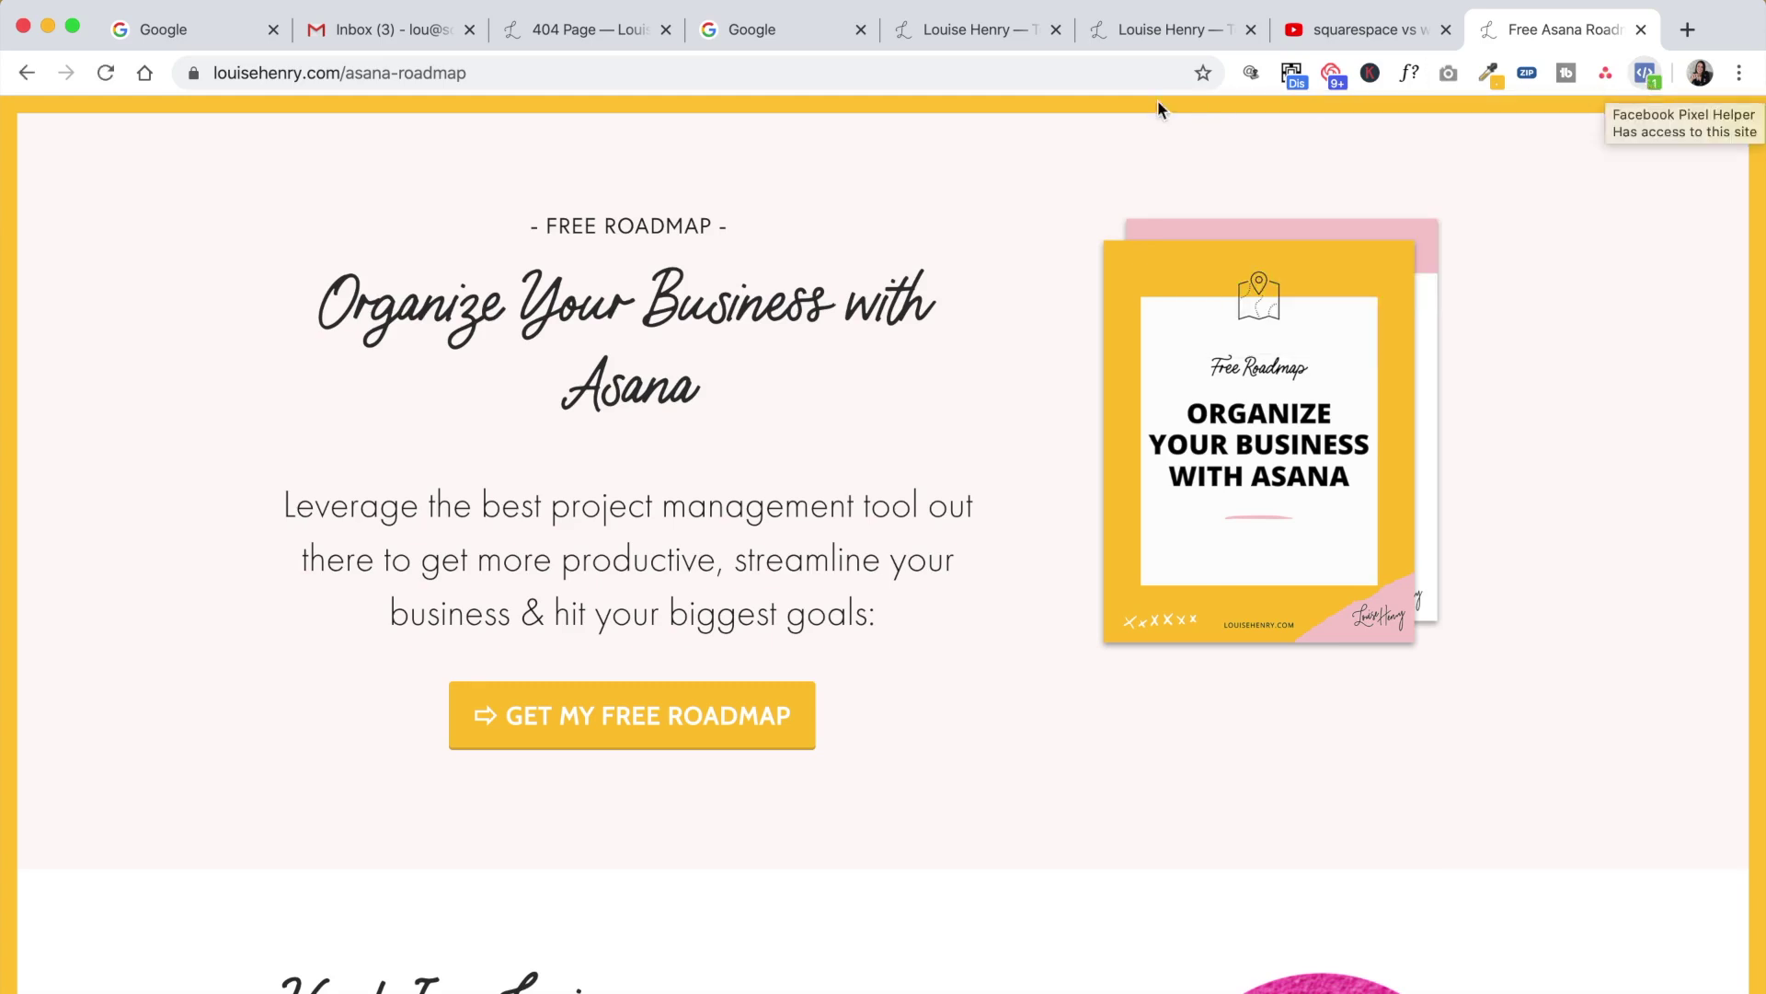